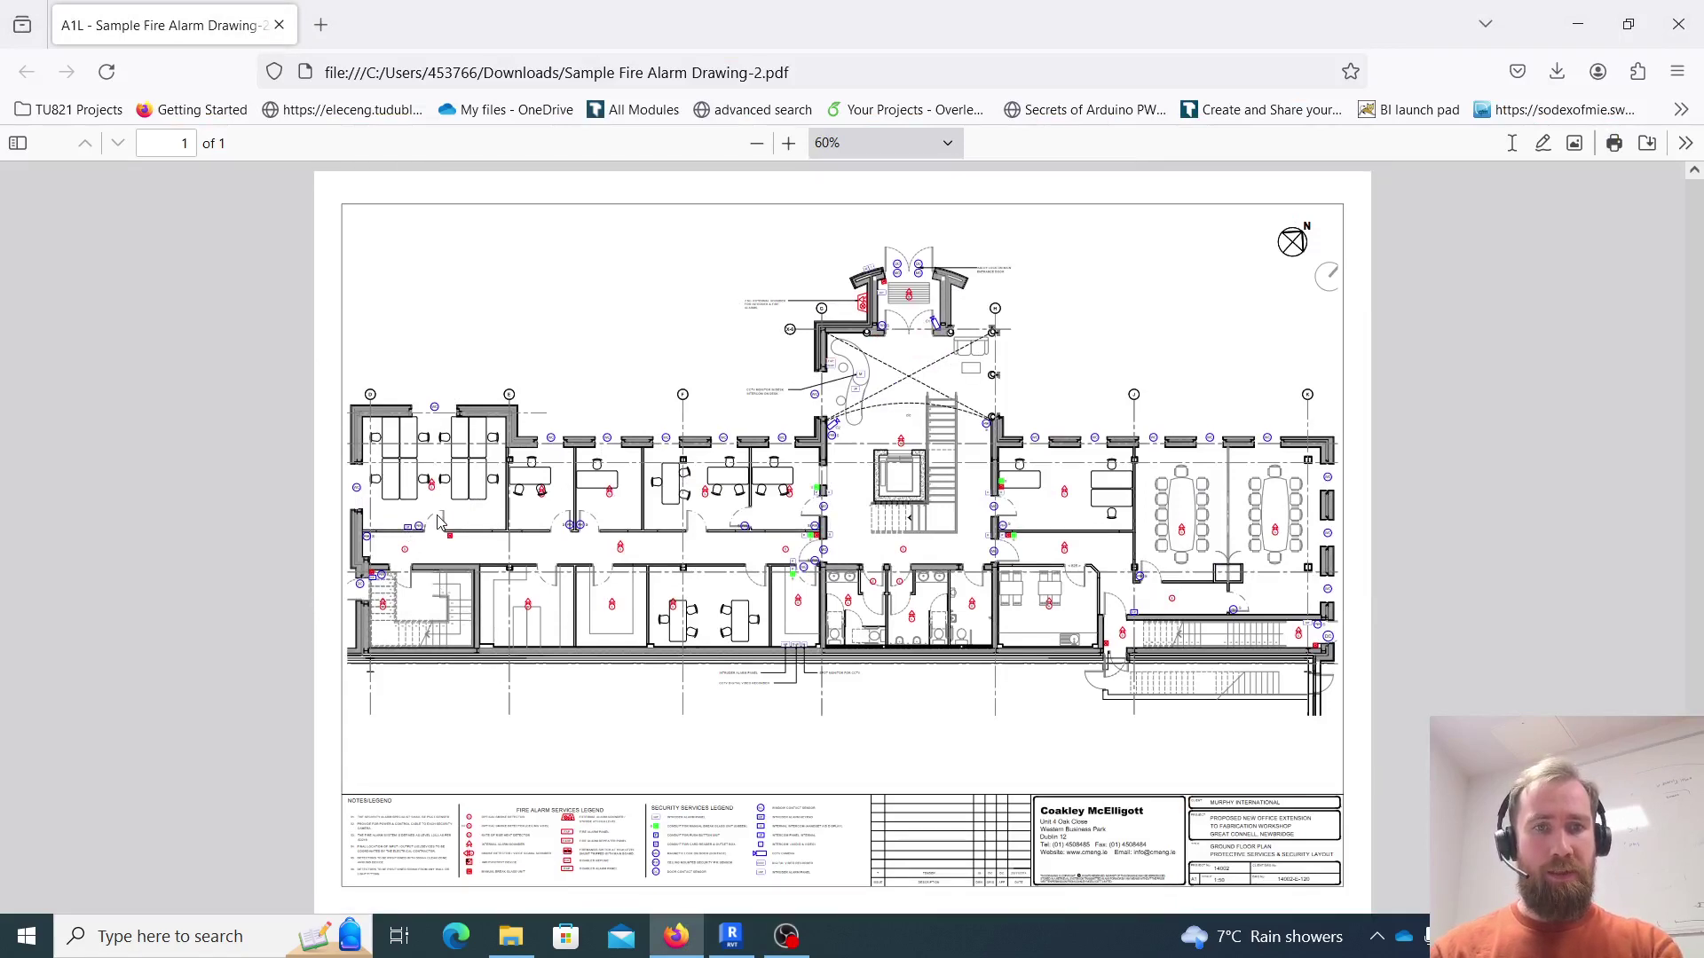
- Examine the fire alarm and security device symbols across the rooms and corridors of the sample ground floor plan
{"action": "scroll", "coordinate": [437, 522], "scroll_direction": "up", "scroll_amount": 6, "text": "ctrl"}
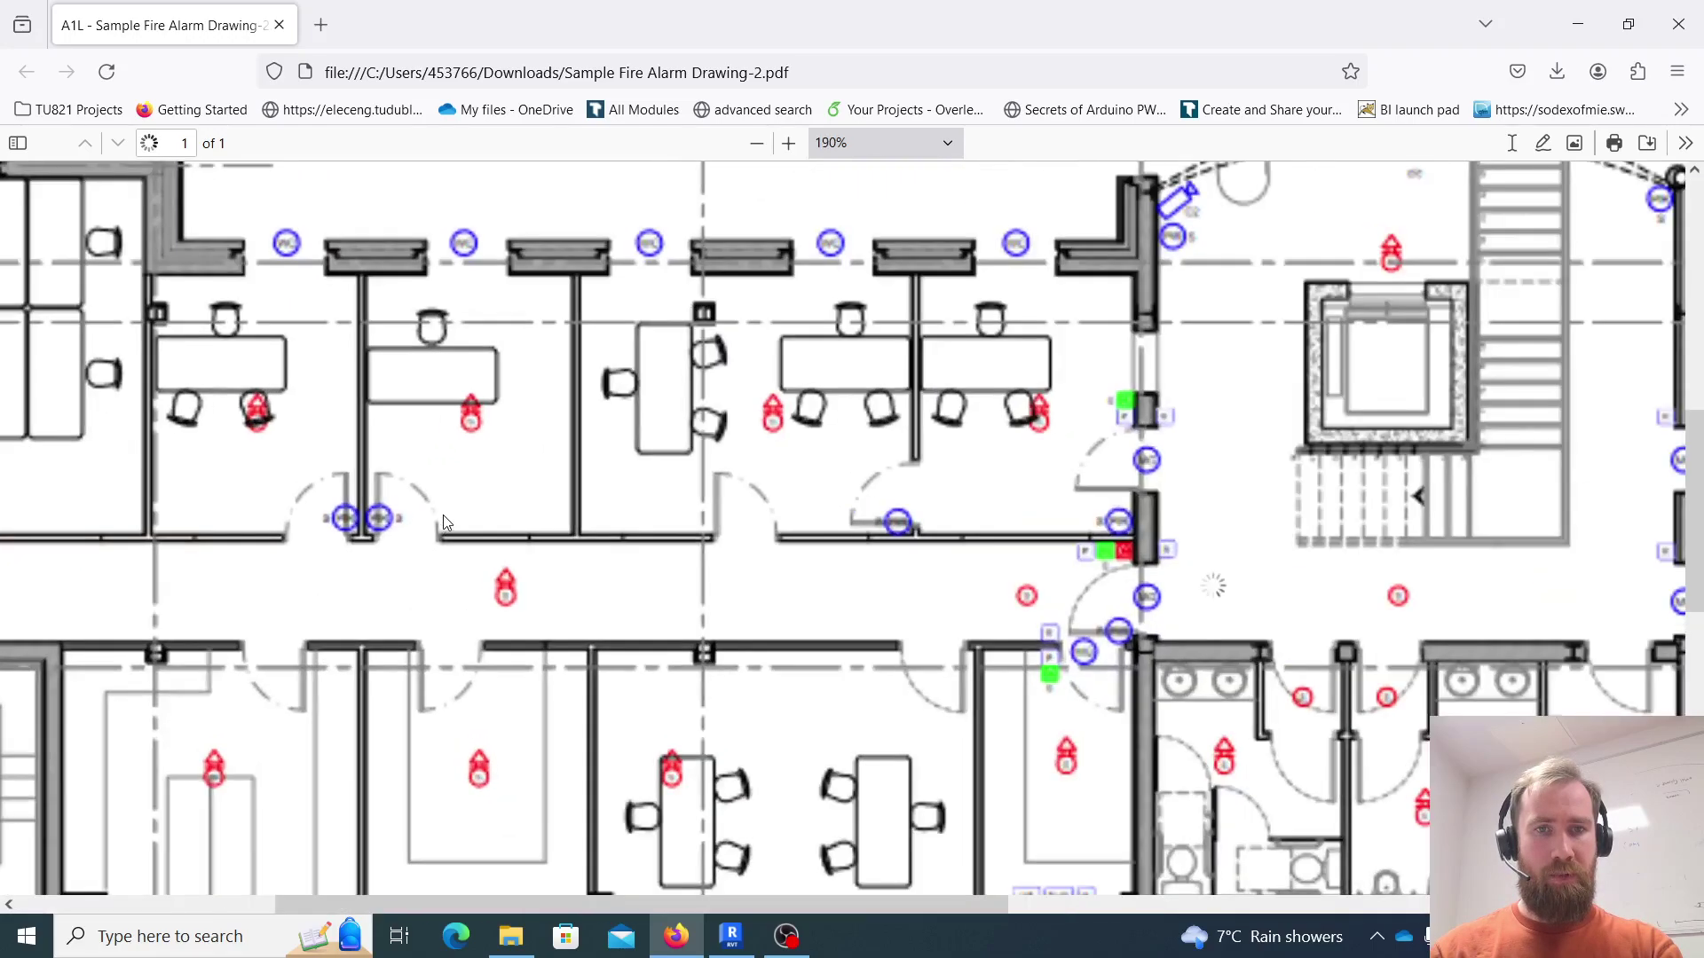
{"action": "middle_click", "coordinate": [310, 557]}
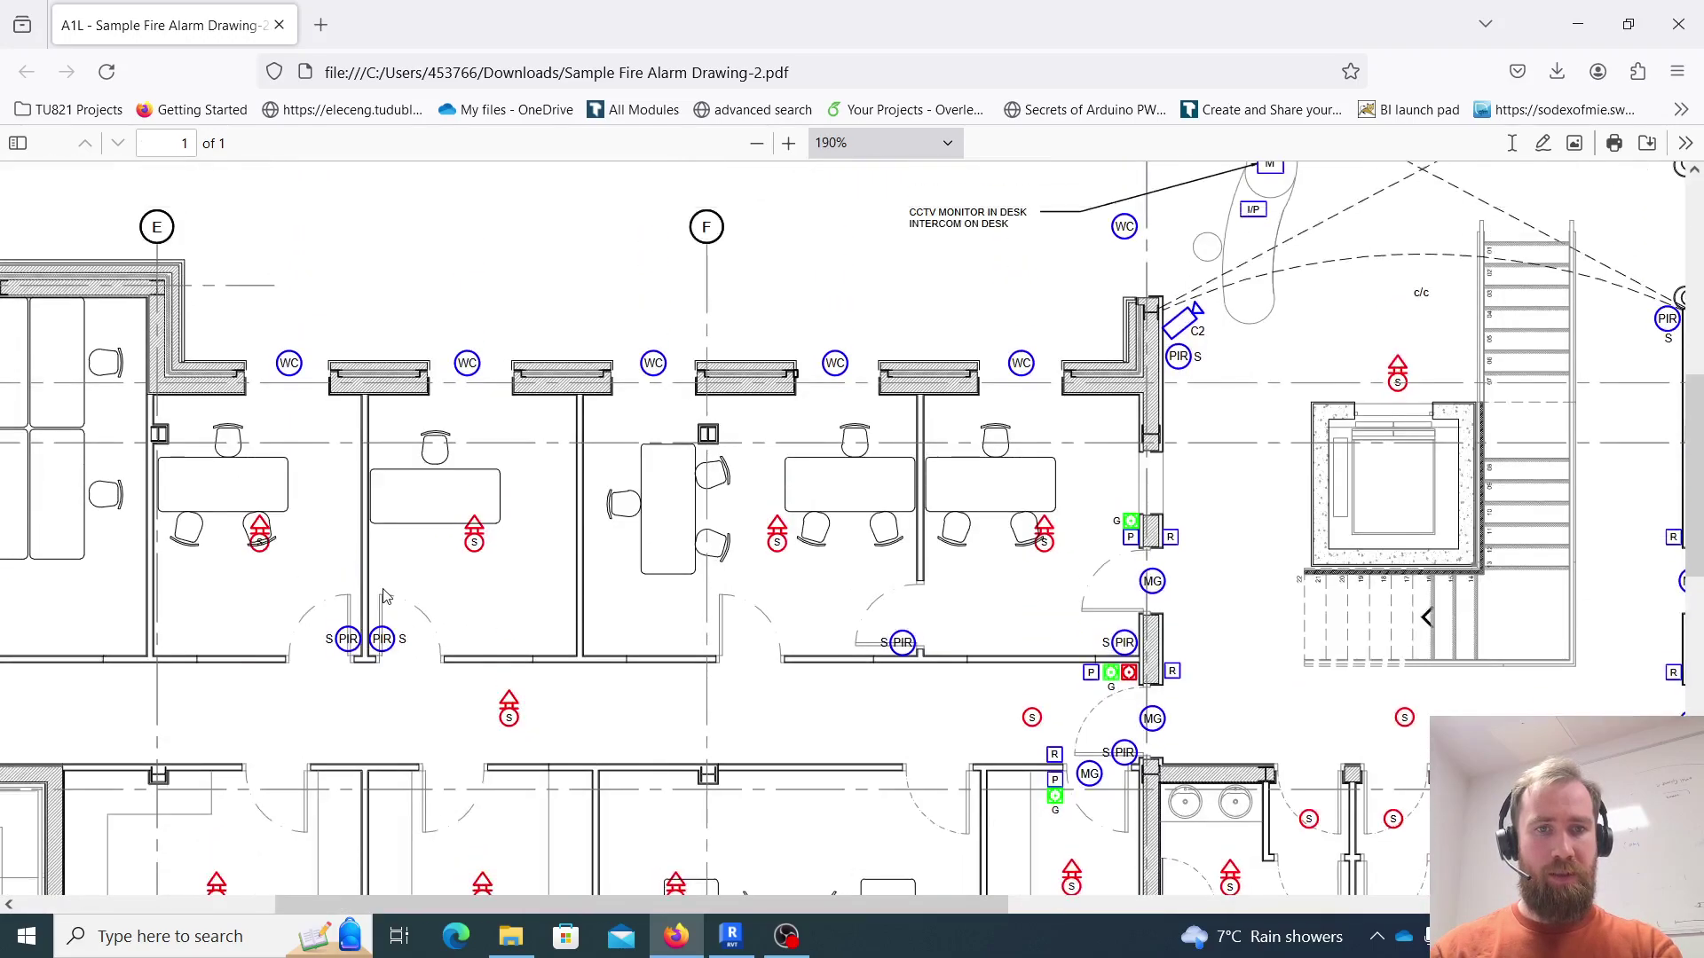
{"action": "middle_click", "coordinate": [232, 534]}
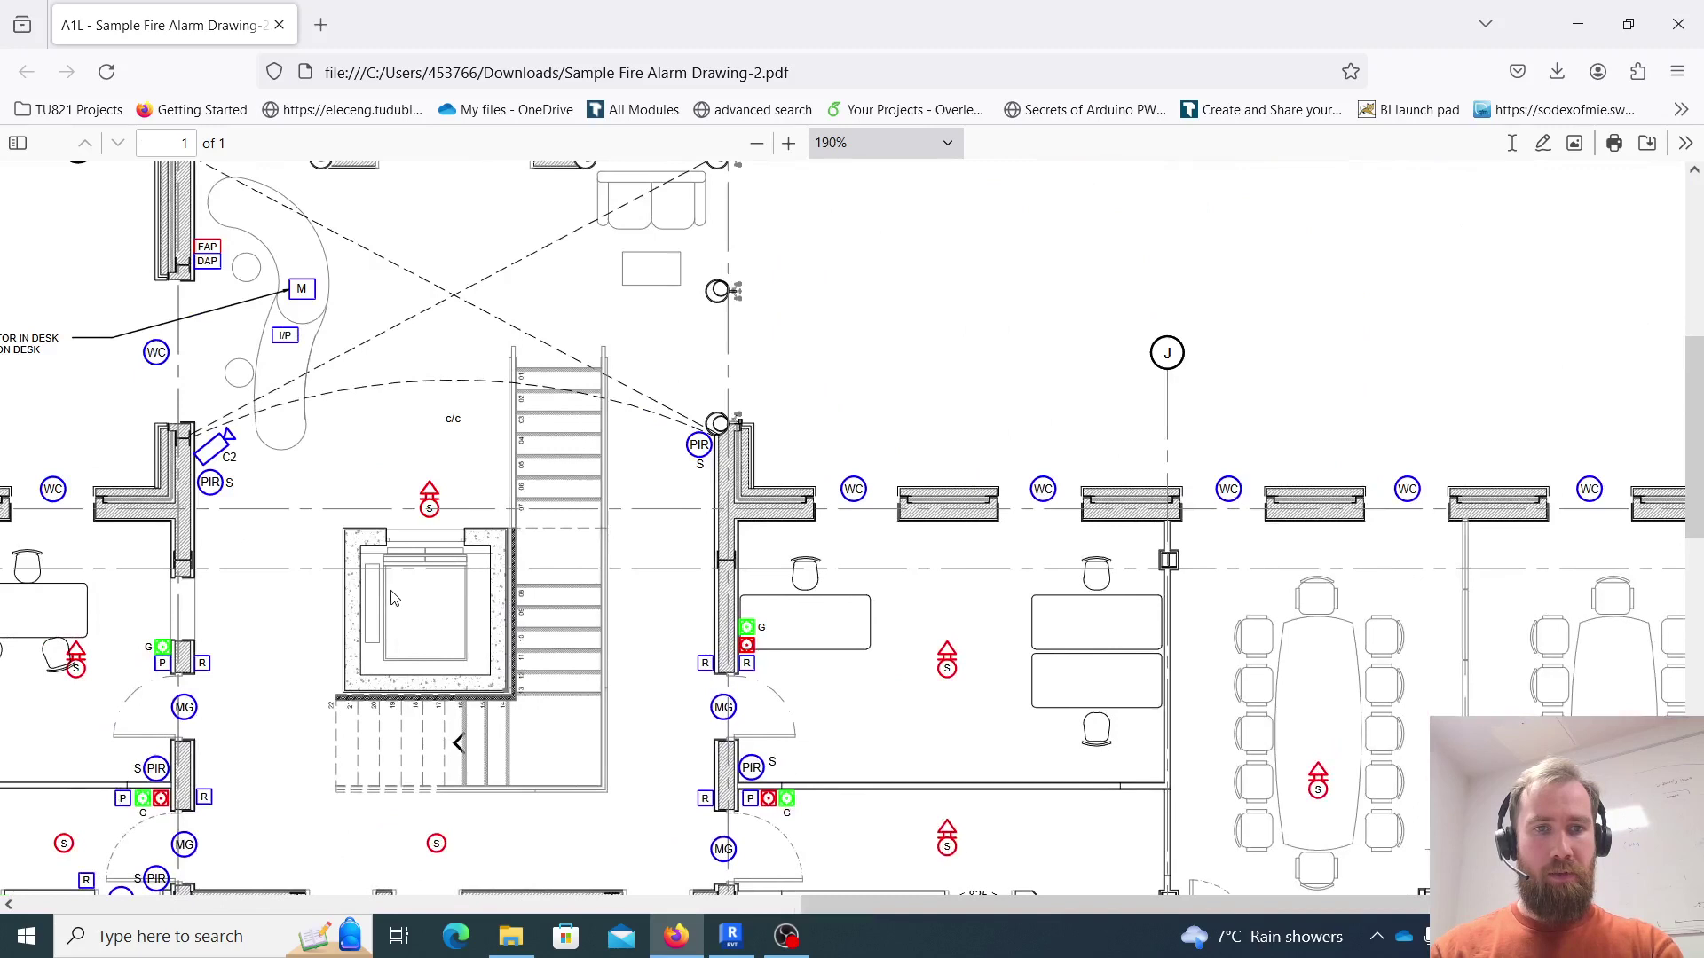
{"action": "mouse_move", "coordinate": [934, 902]}
{"action": "left_mouse_down"}
{"action": "mouse_move", "coordinate": [461, 858]}
{"action": "mouse_move", "coordinate": [178, 862]}
{"action": "left_mouse_up"}
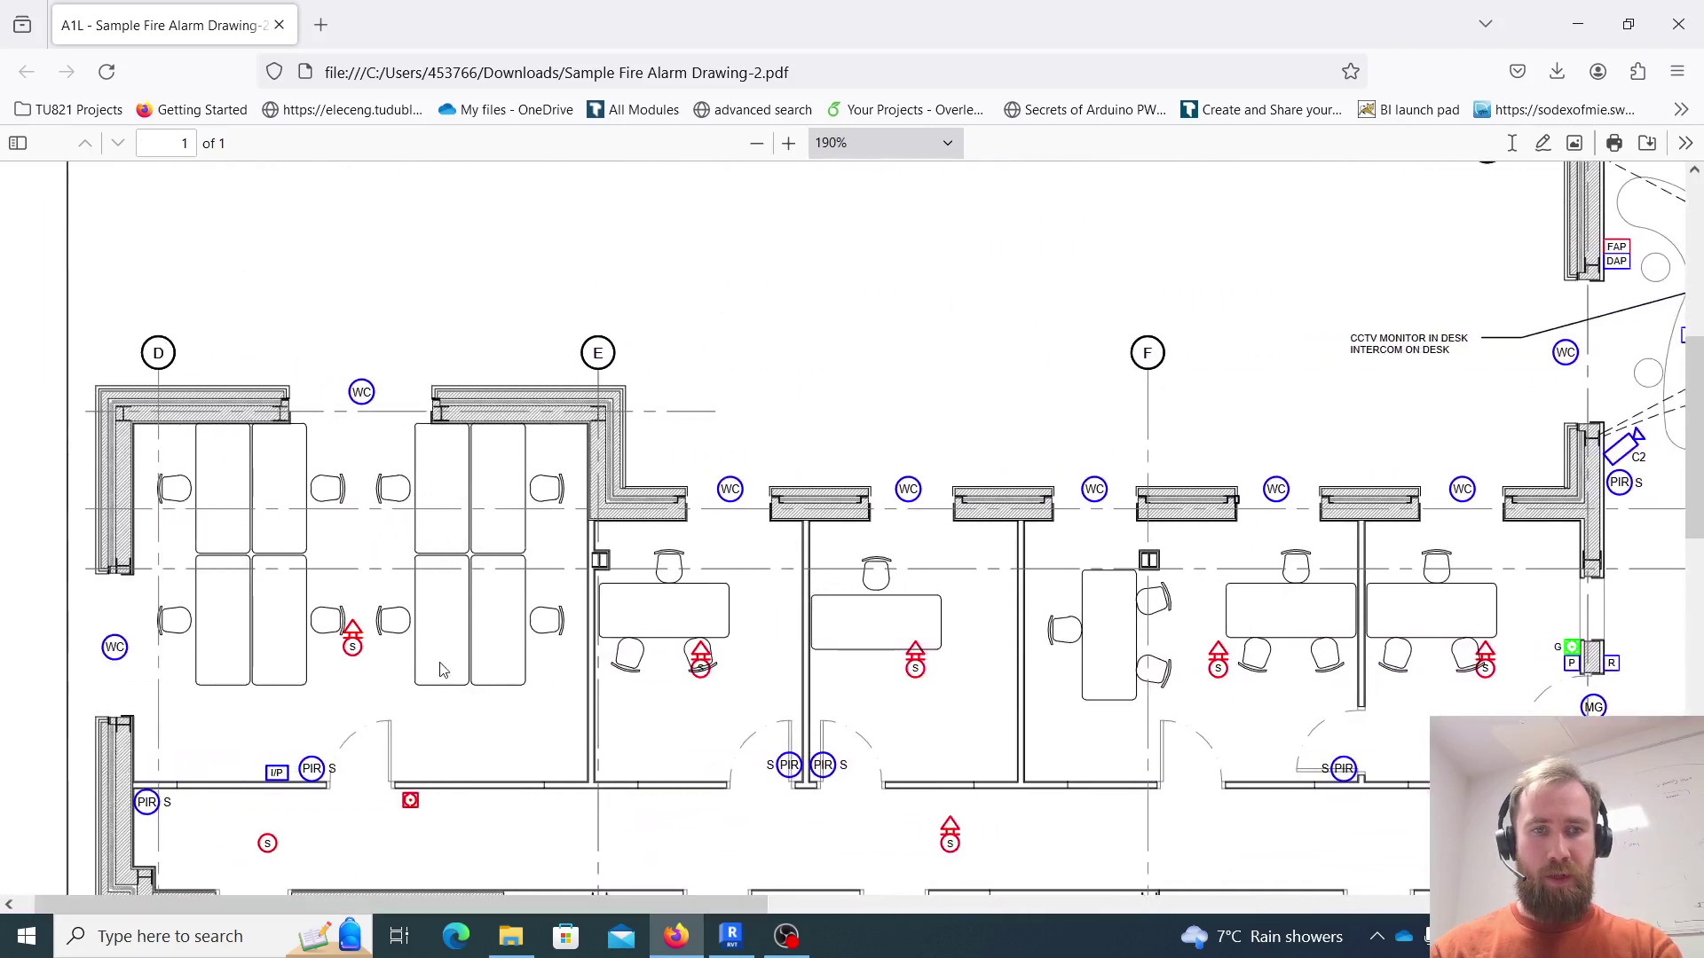
{"action": "scroll", "coordinate": [426, 659], "scroll_direction": "down", "scroll_amount": 2}
{"action": "scroll", "coordinate": [352, 535], "scroll_direction": "up", "scroll_amount": 2}
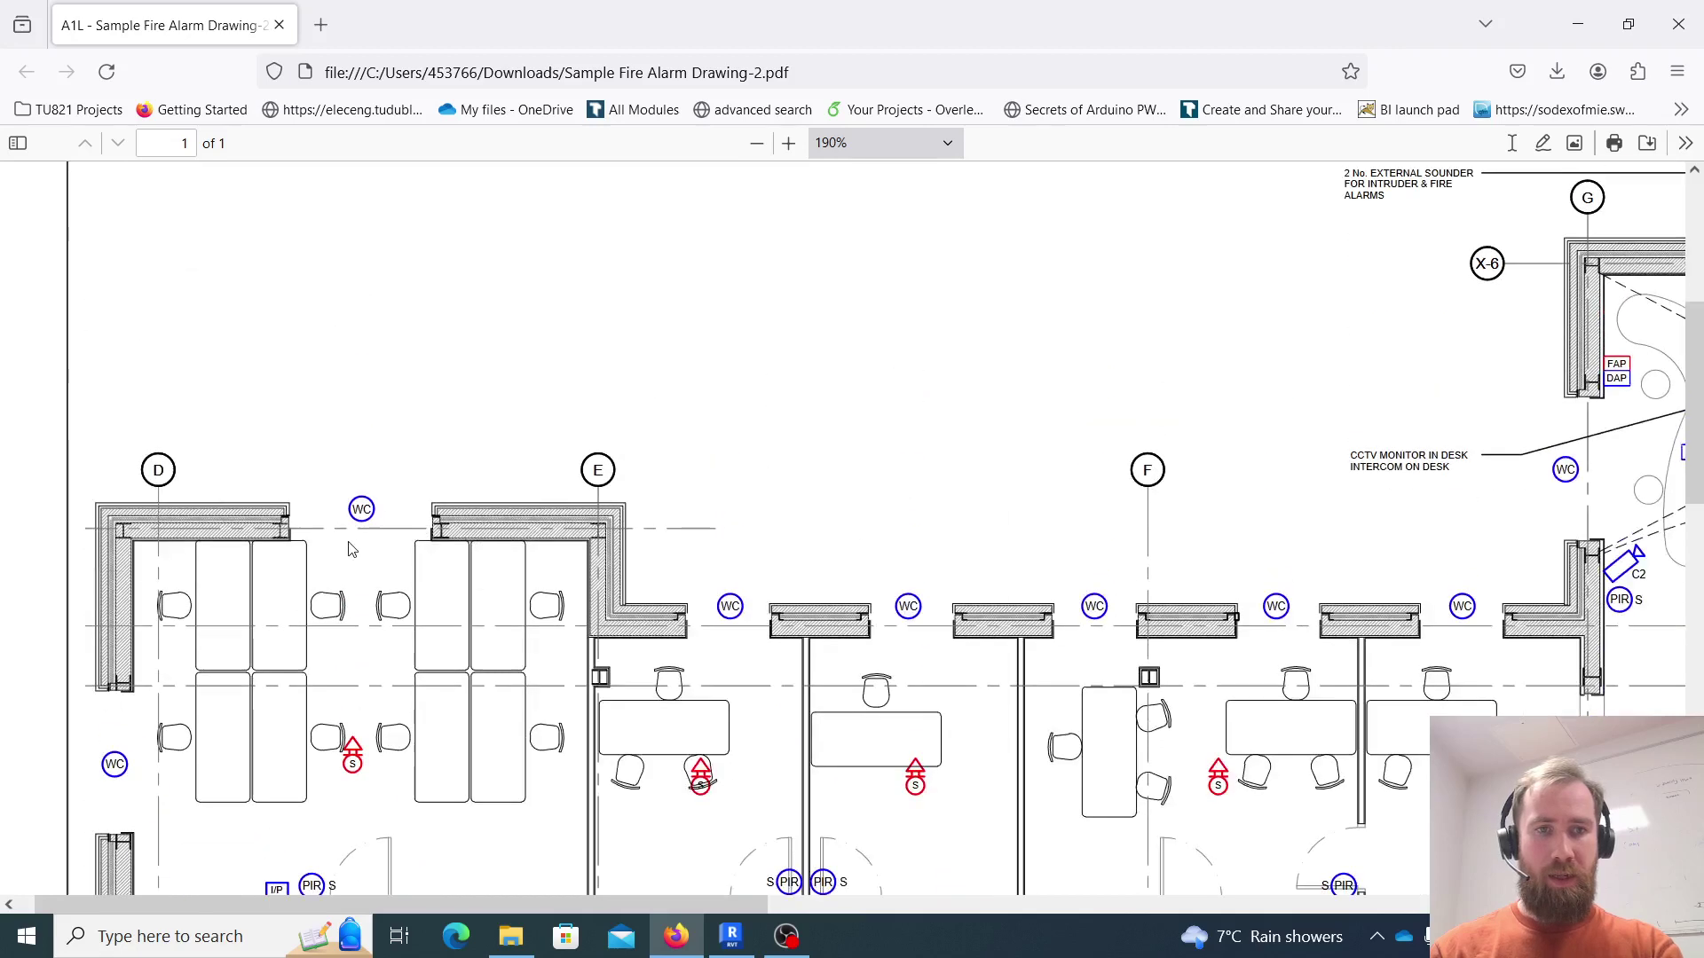
{"action": "scroll", "coordinate": [353, 561], "scroll_direction": "down", "scroll_amount": 4}
{"action": "scroll", "coordinate": [379, 388], "scroll_direction": "up", "scroll_amount": 1}
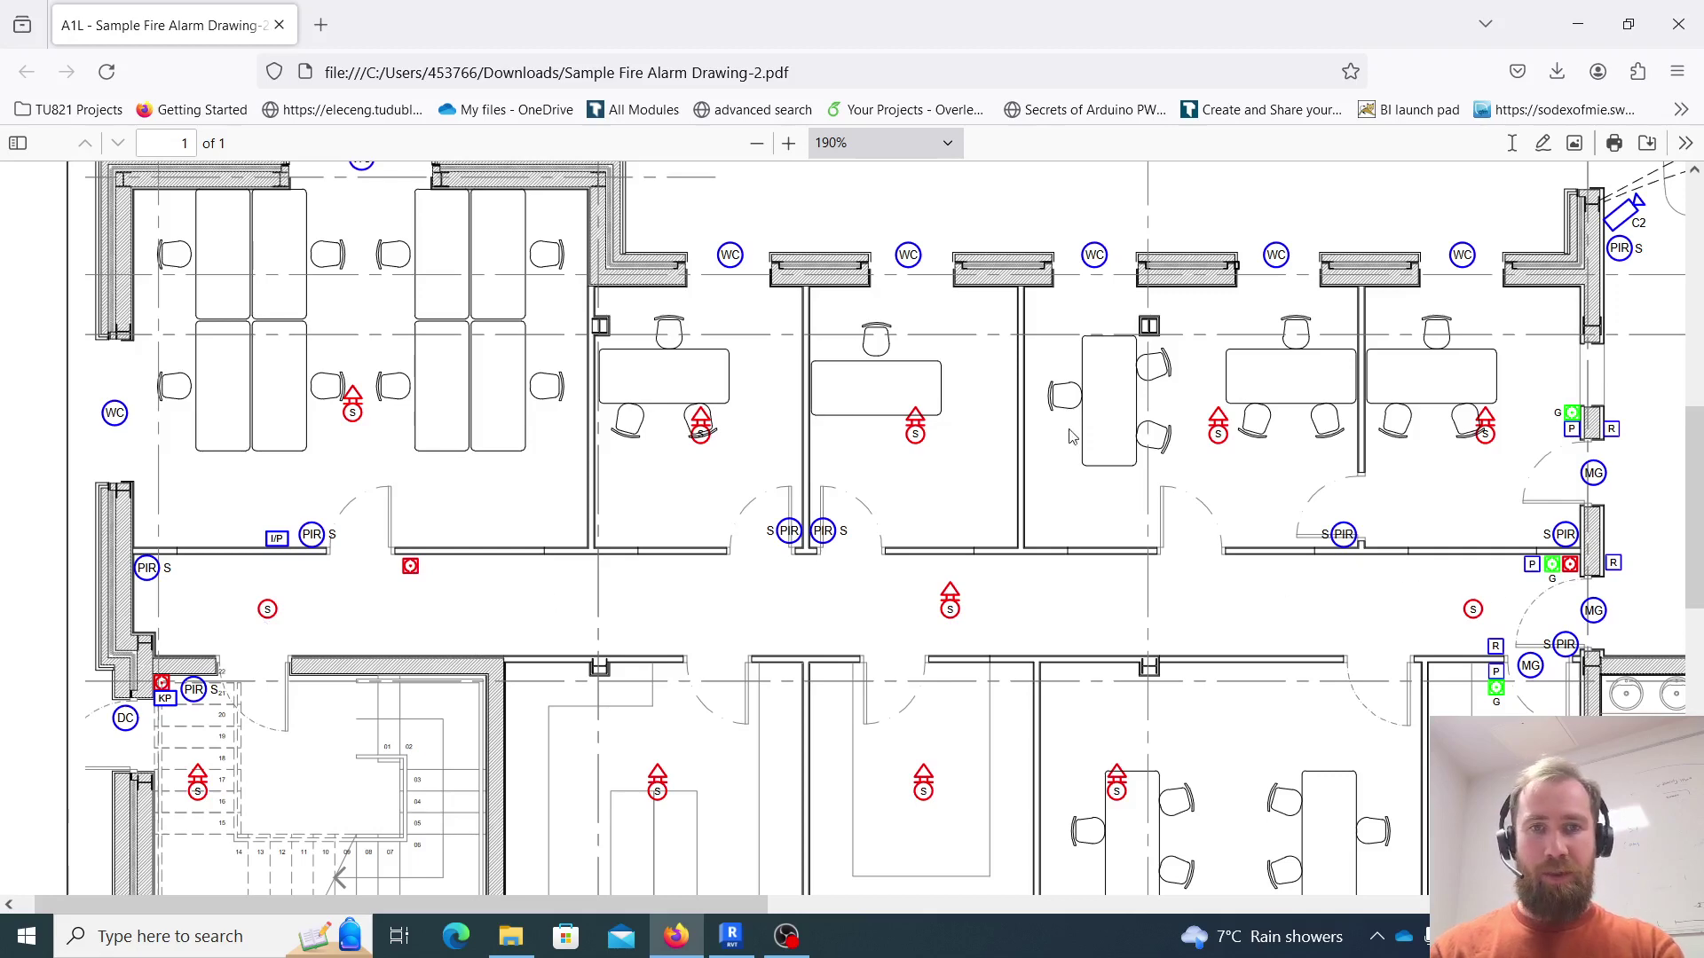
{"action": "scroll", "coordinate": [1043, 750], "scroll_direction": "down", "scroll_amount": 3}
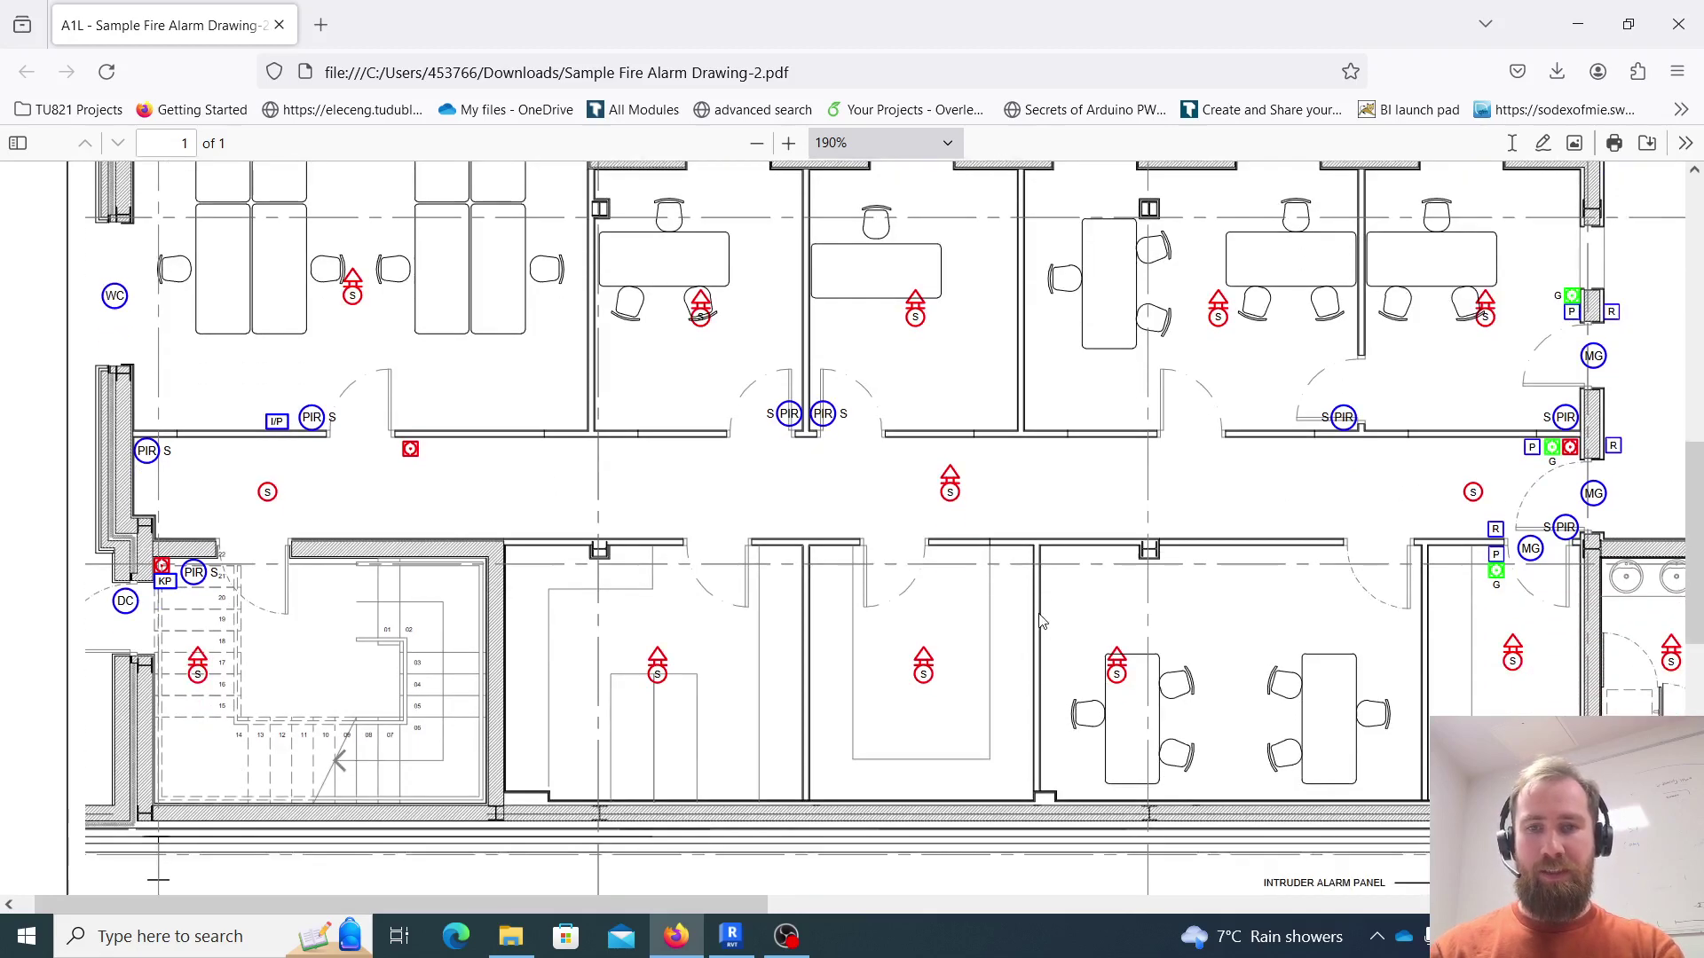
- Read the fire alarm services legend at the foot of the sample drawing, then return to the whole sheet
{"action": "scroll", "coordinate": [1040, 621], "scroll_direction": "down", "scroll_amount": 5}
{"action": "scroll", "coordinate": [1040, 621], "scroll_direction": "down", "scroll_amount": 2}
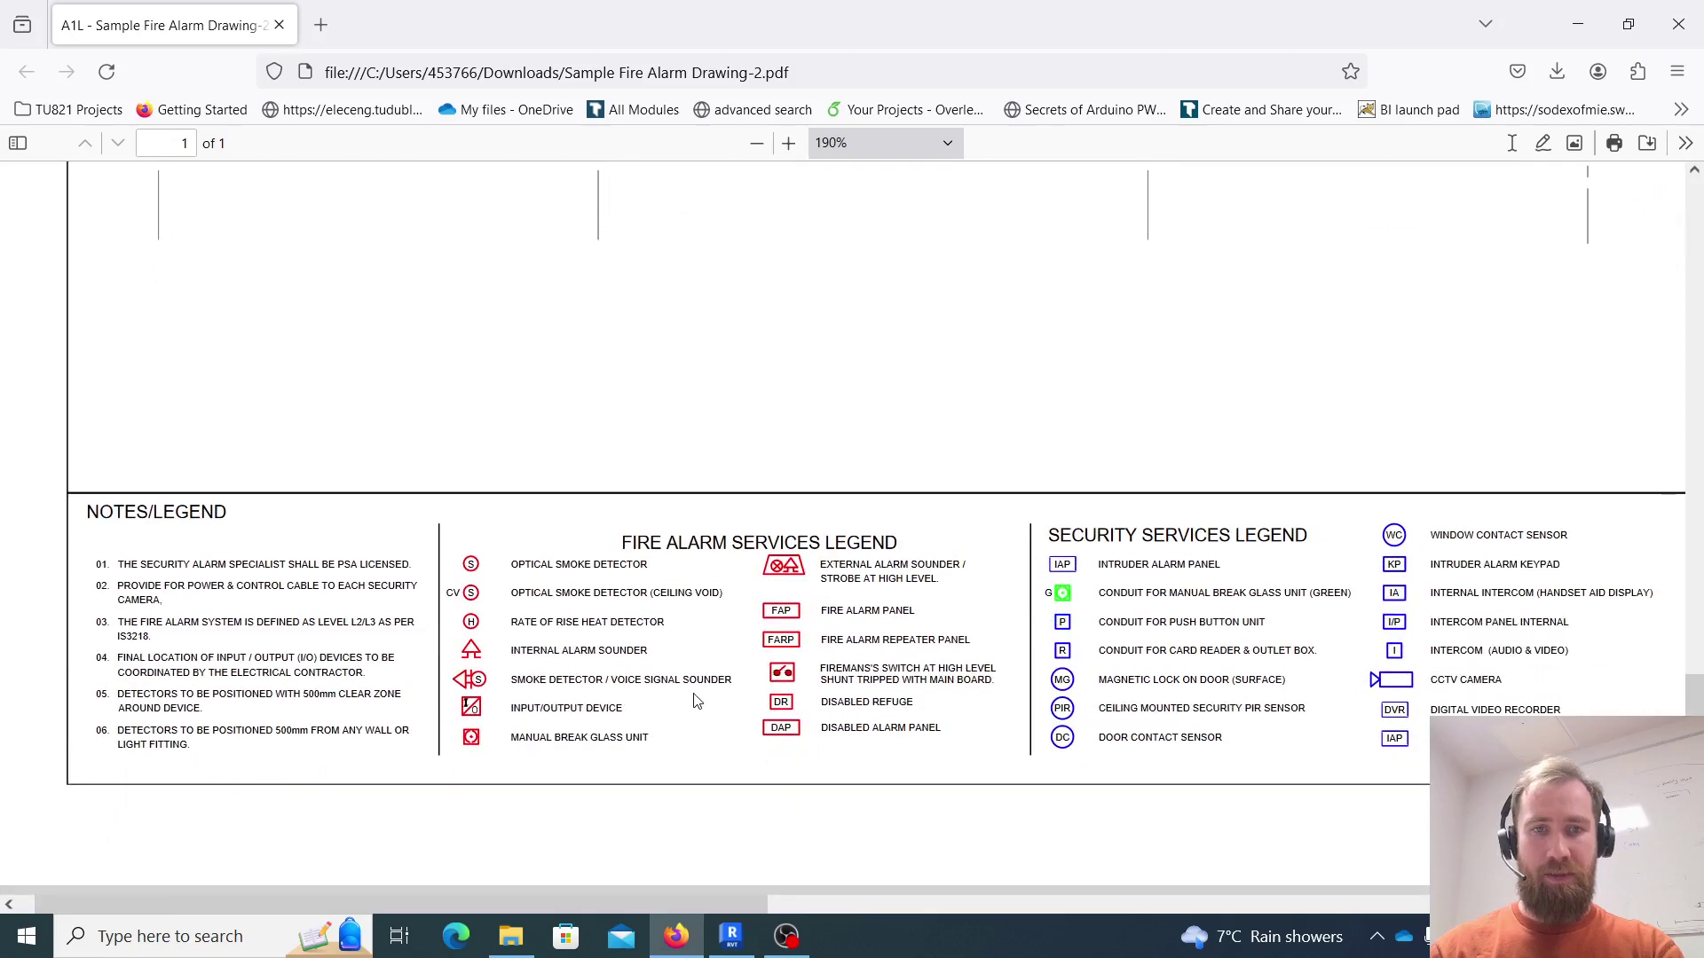
{"action": "scroll", "coordinate": [779, 700], "scroll_direction": "up", "scroll_amount": 8, "text": "ctrl"}
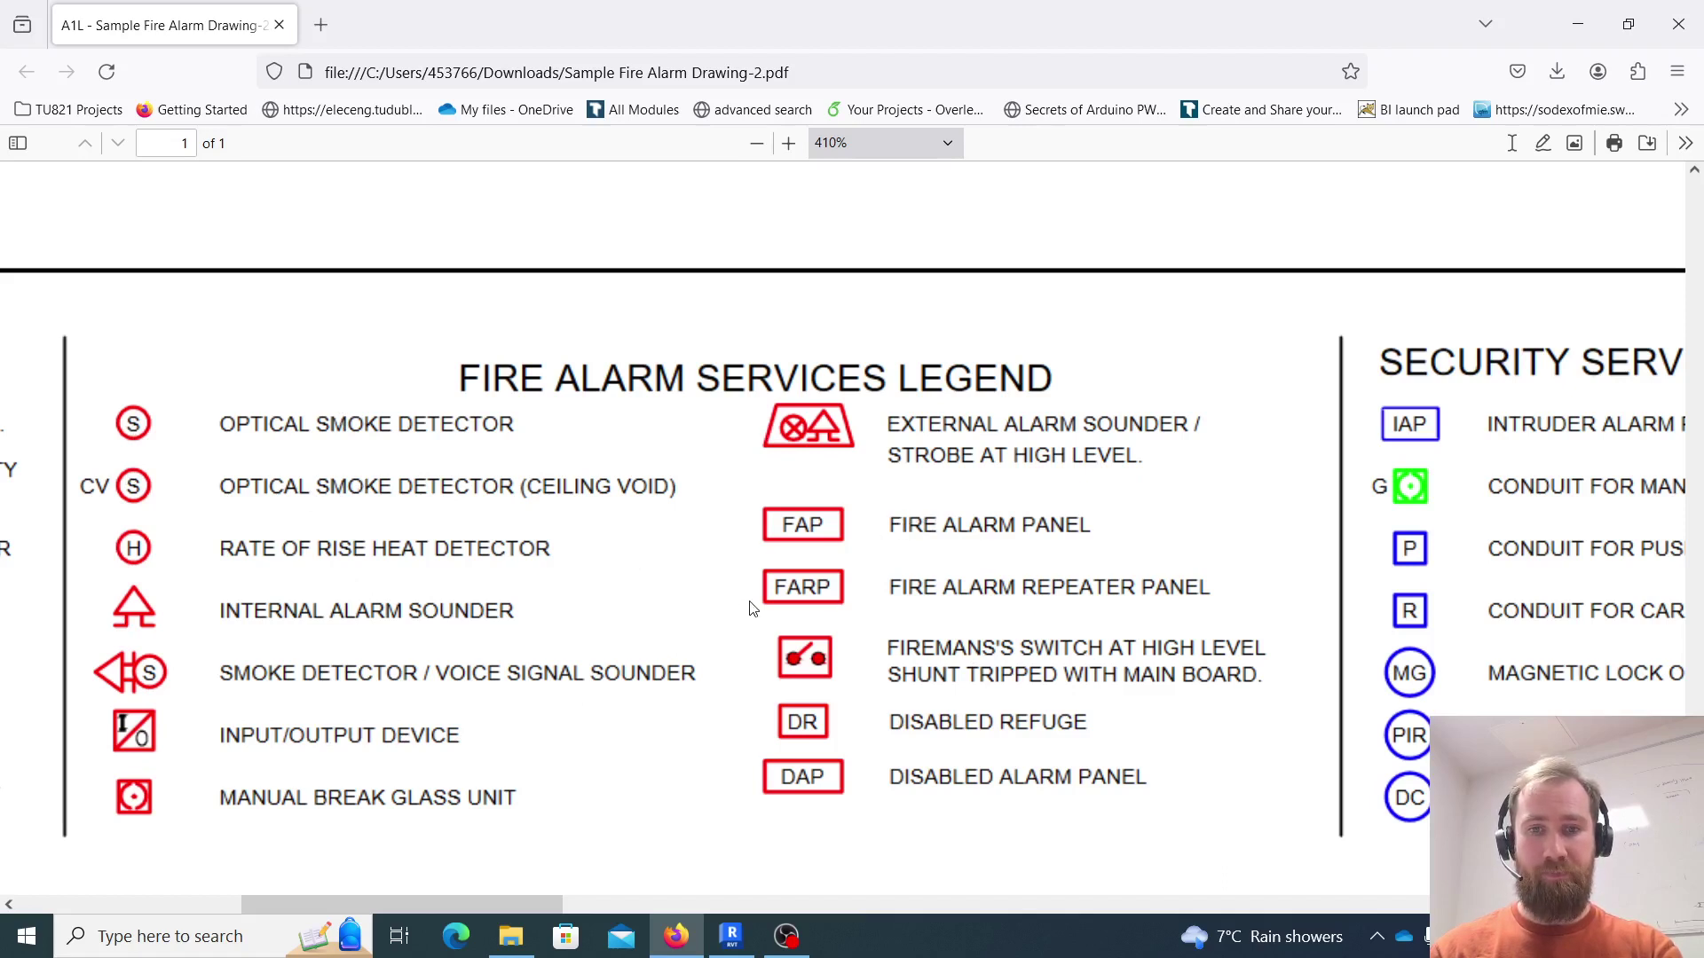
{"action": "scroll", "coordinate": [750, 608], "scroll_direction": "down", "scroll_amount": 10, "text": "ctrl"}
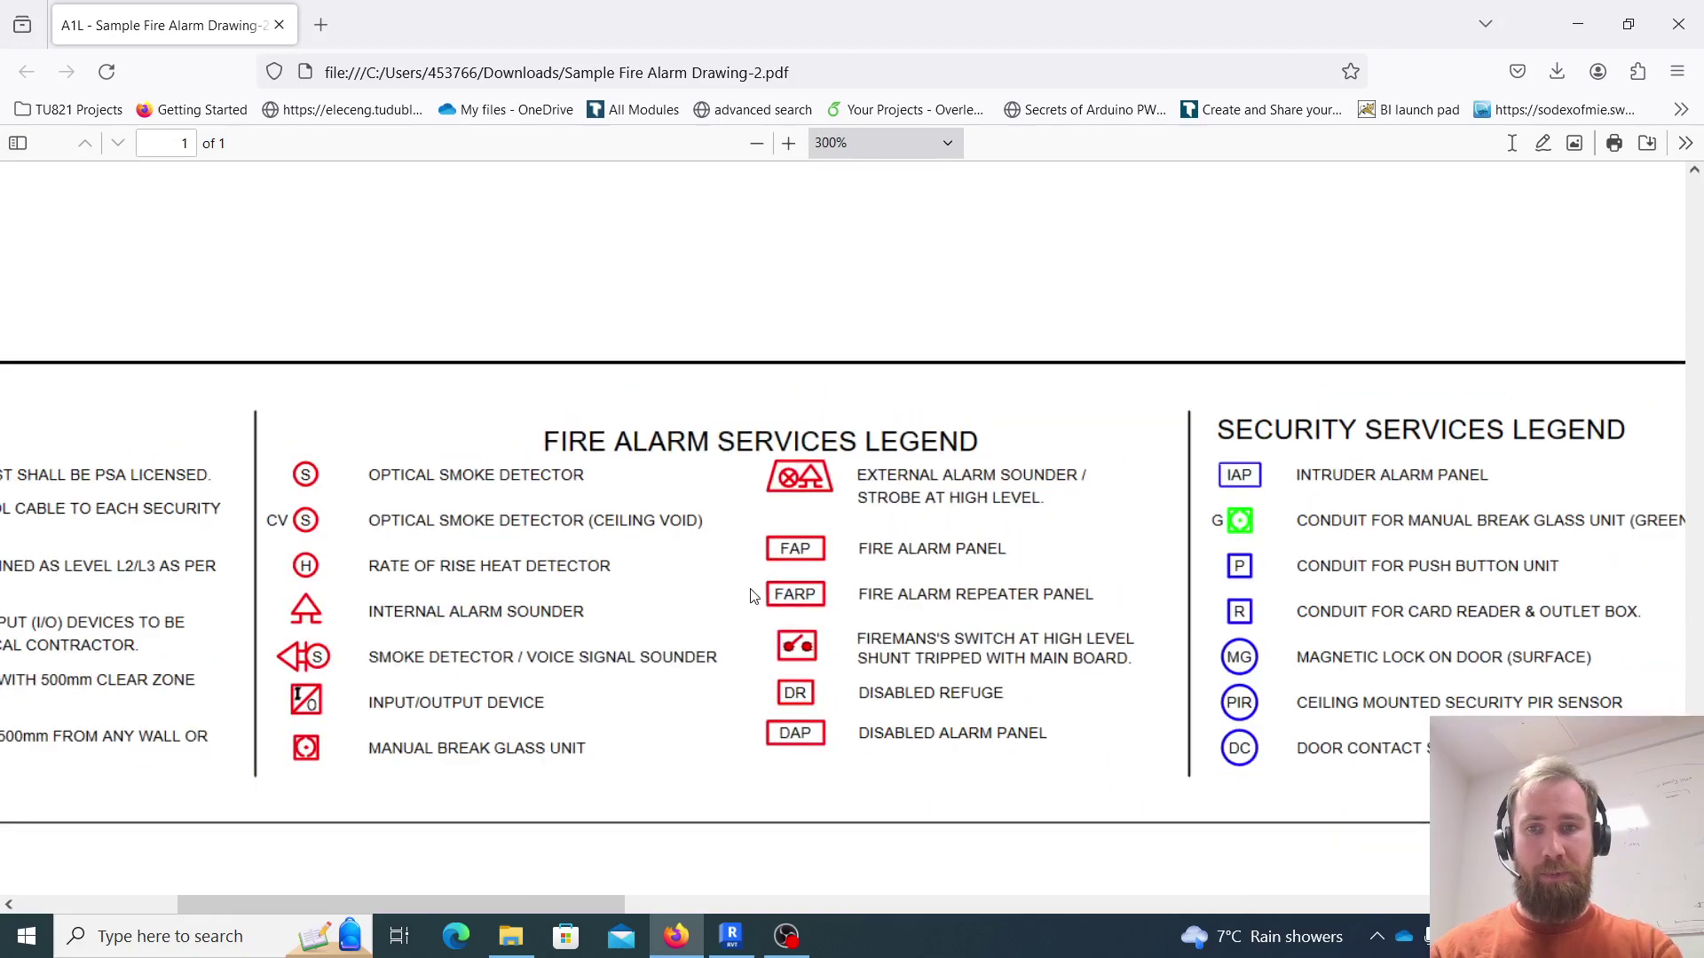
{"action": "scroll", "coordinate": [753, 595], "scroll_direction": "down", "scroll_amount": 4, "text": "ctrl"}
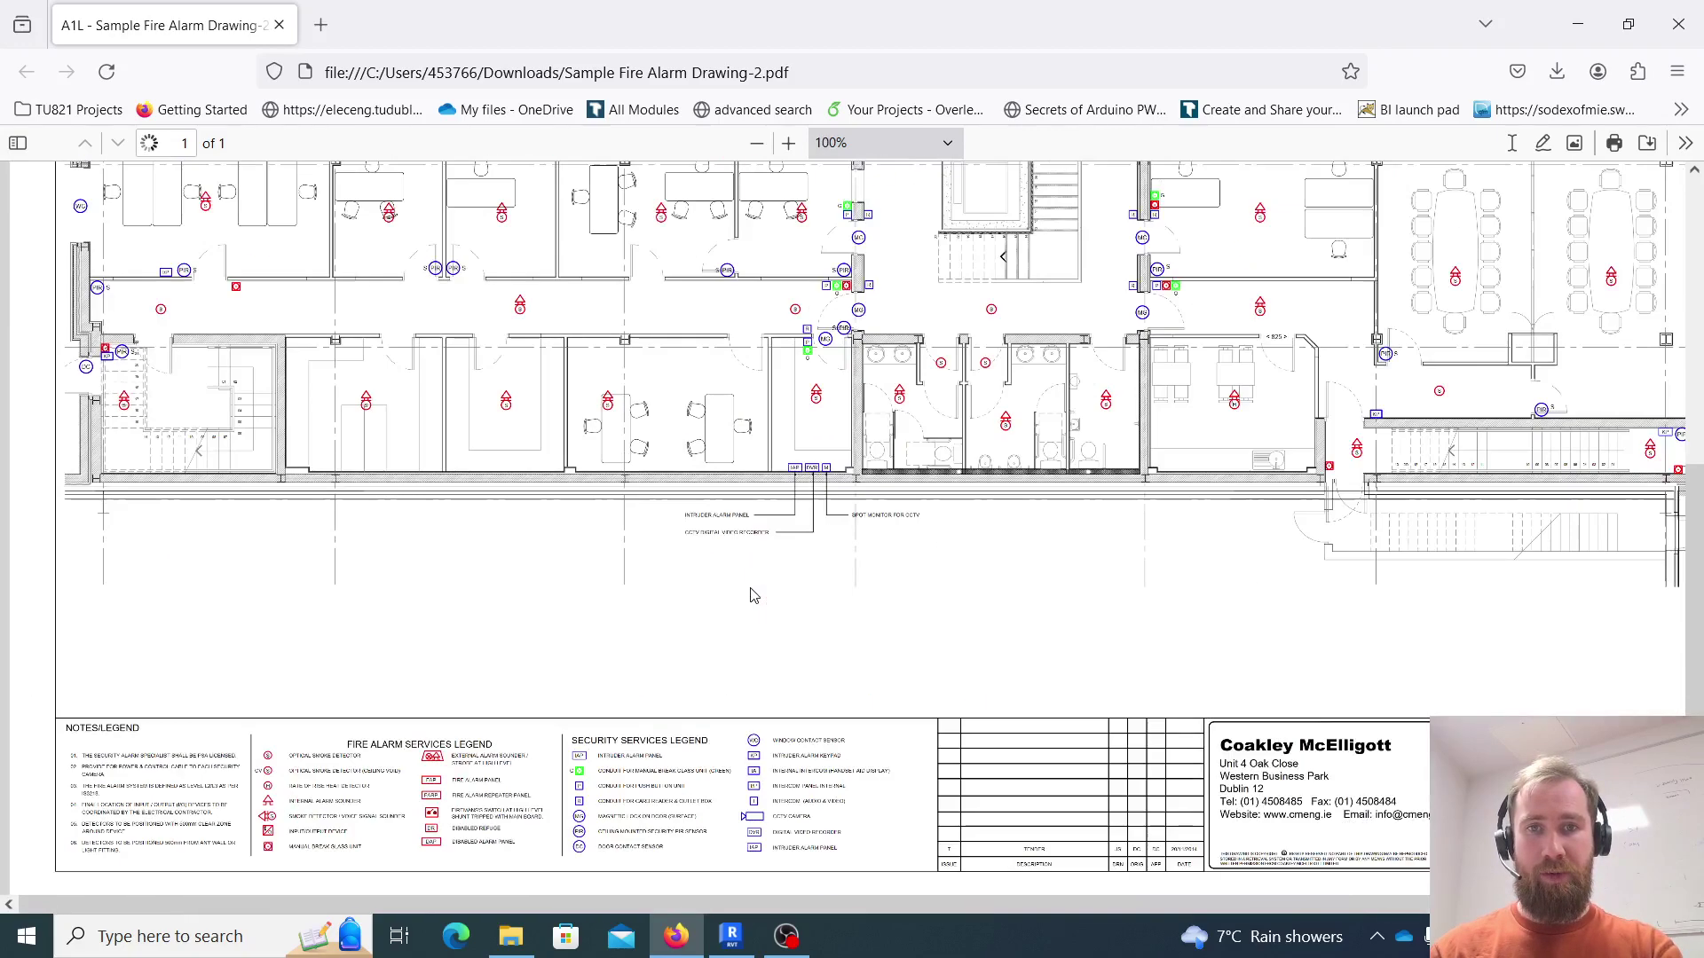
{"action": "scroll", "coordinate": [842, 498], "scroll_direction": "down", "scroll_amount": 2, "text": "ctrl"}
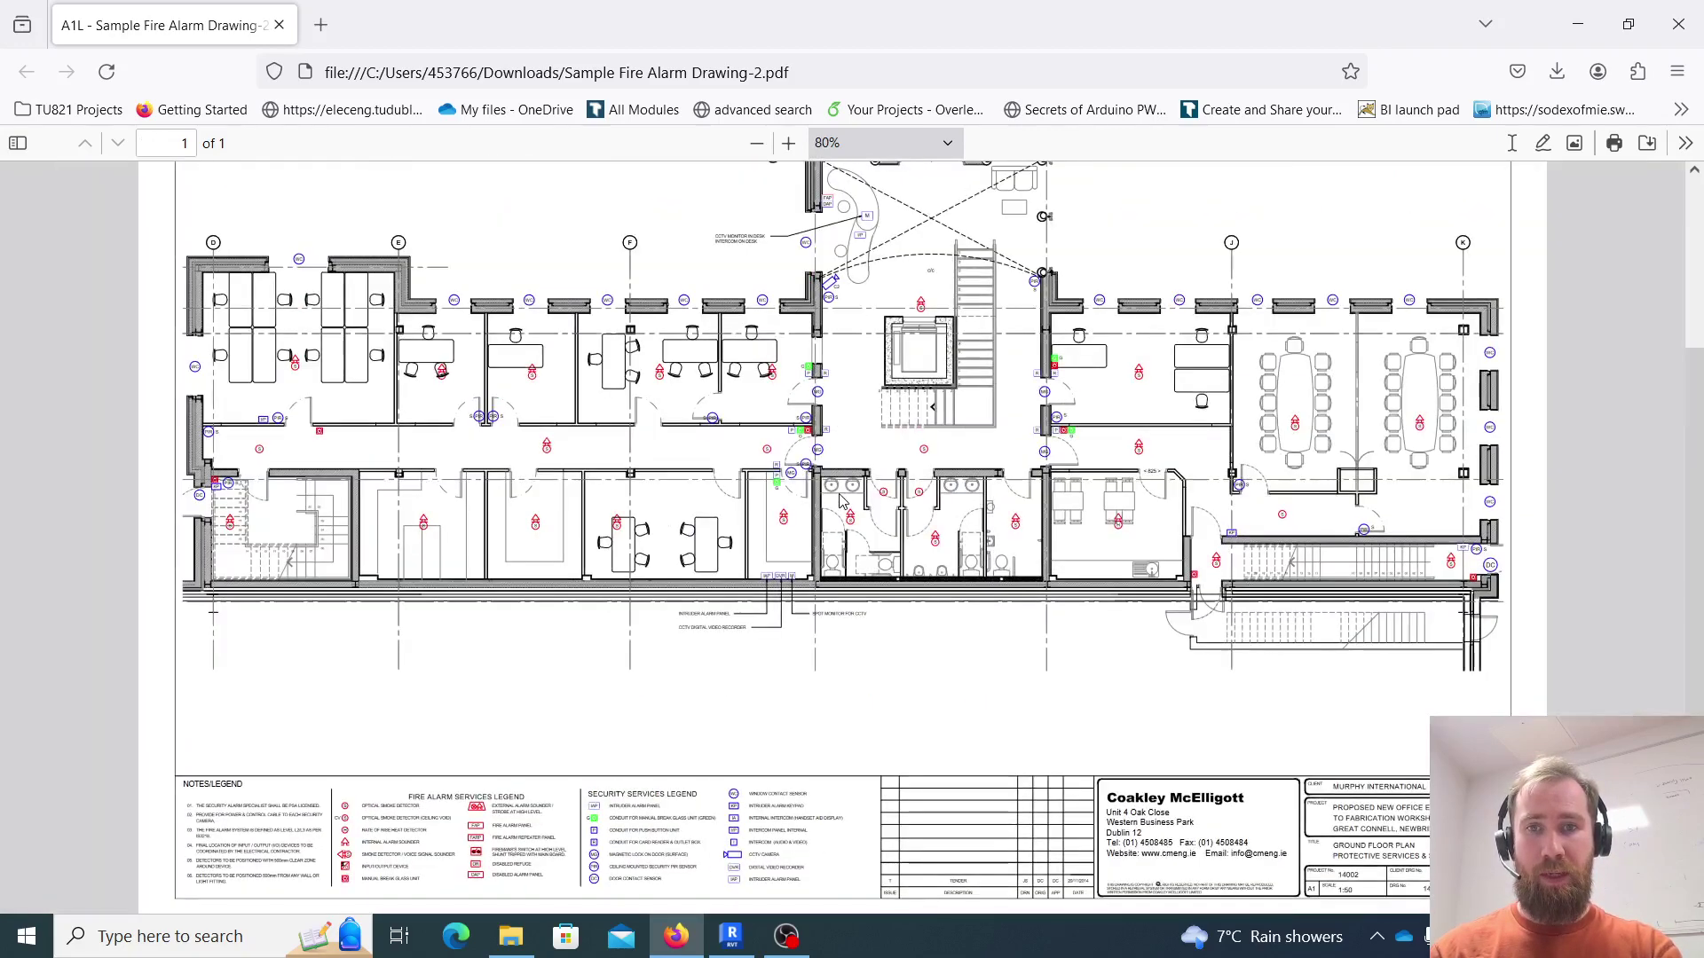
- Switch to Revit and open the electrical 0 - Lighting floor plan of the fire alarm project
{"action": "key", "text": "alt+Tab"}
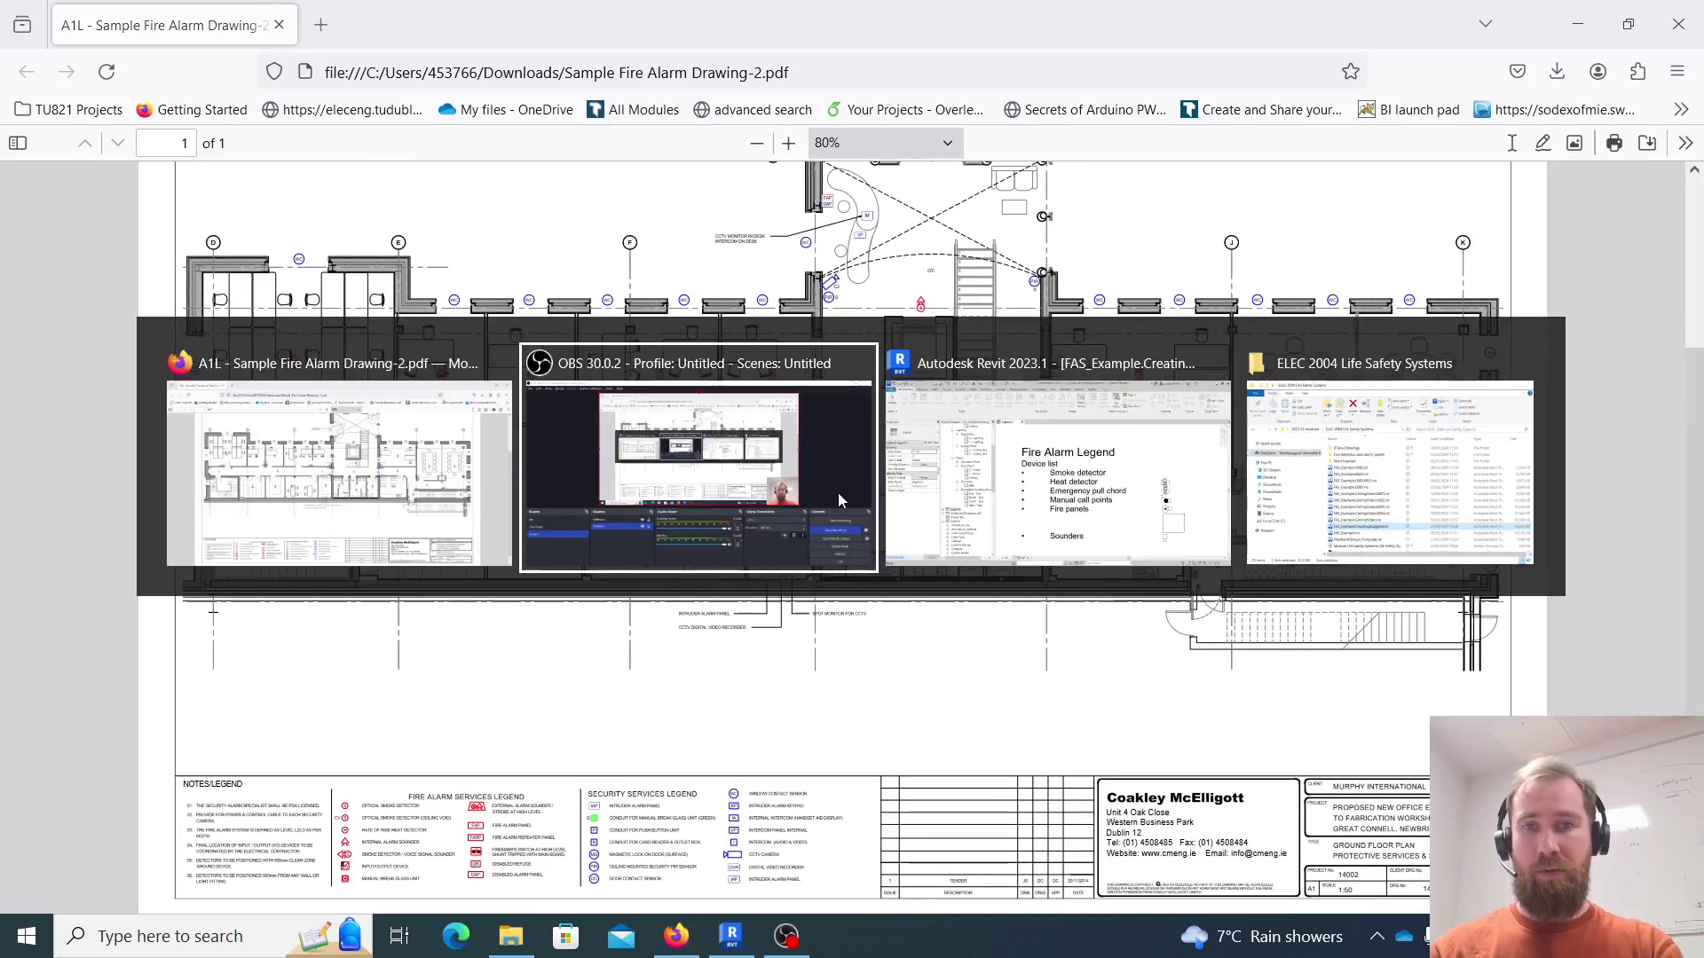
{"action": "key", "text": "alt+Tab"}
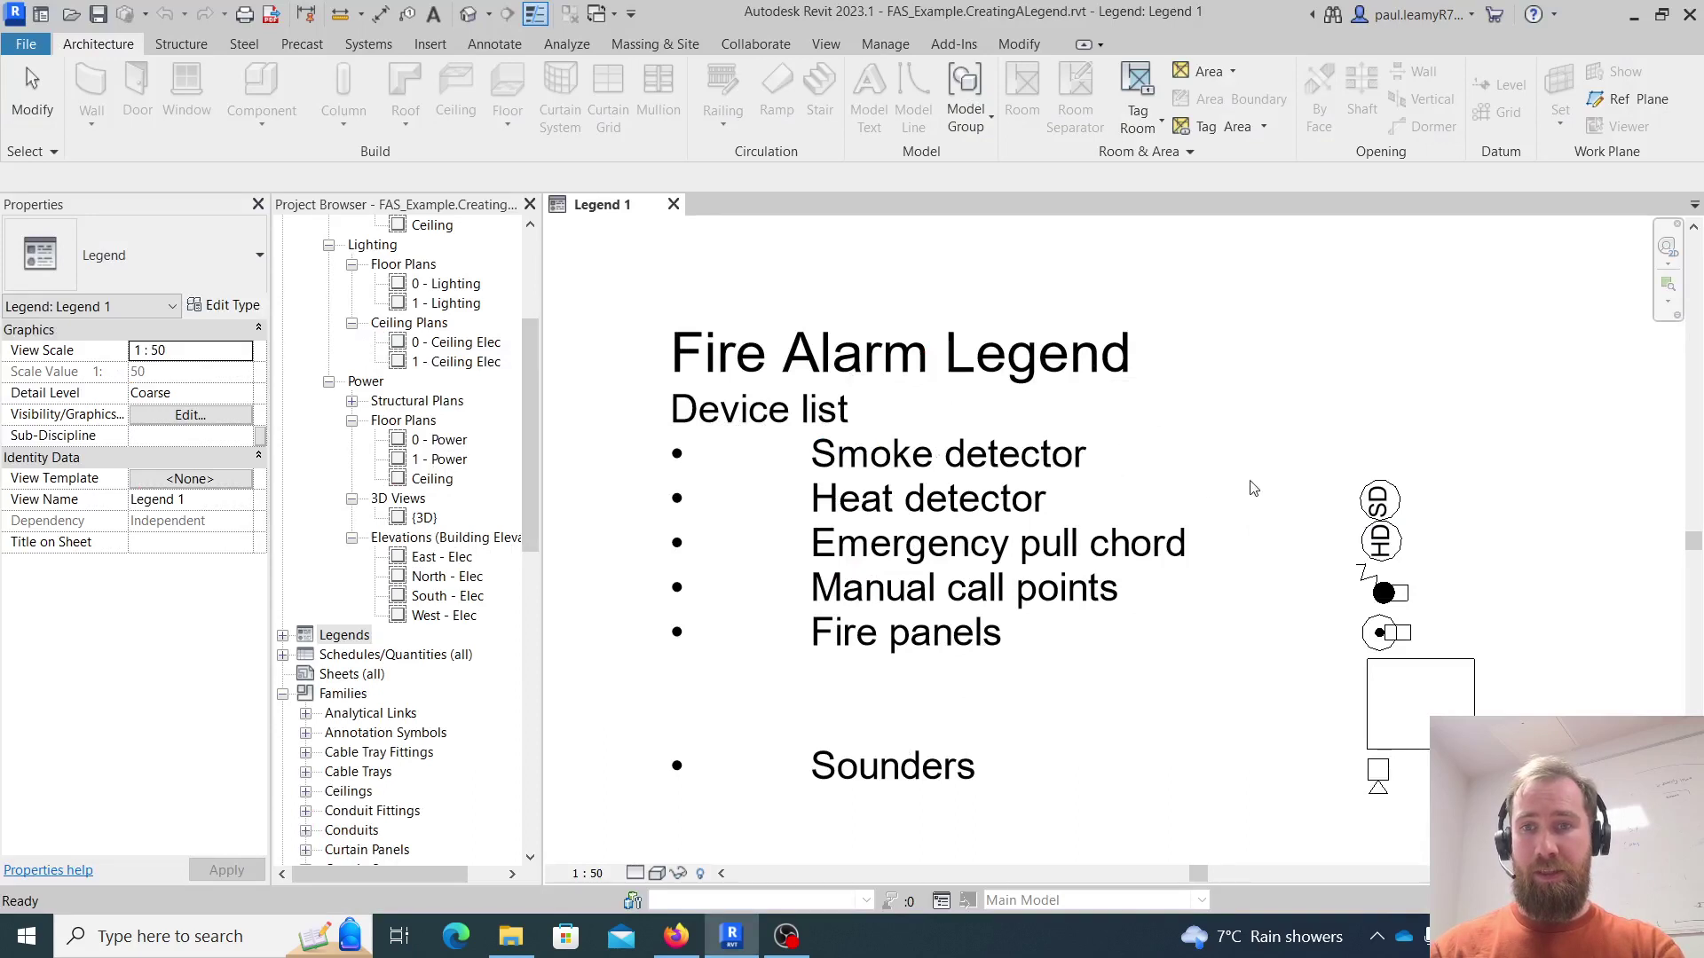
{"action": "left_click", "coordinate": [1316, 414]}
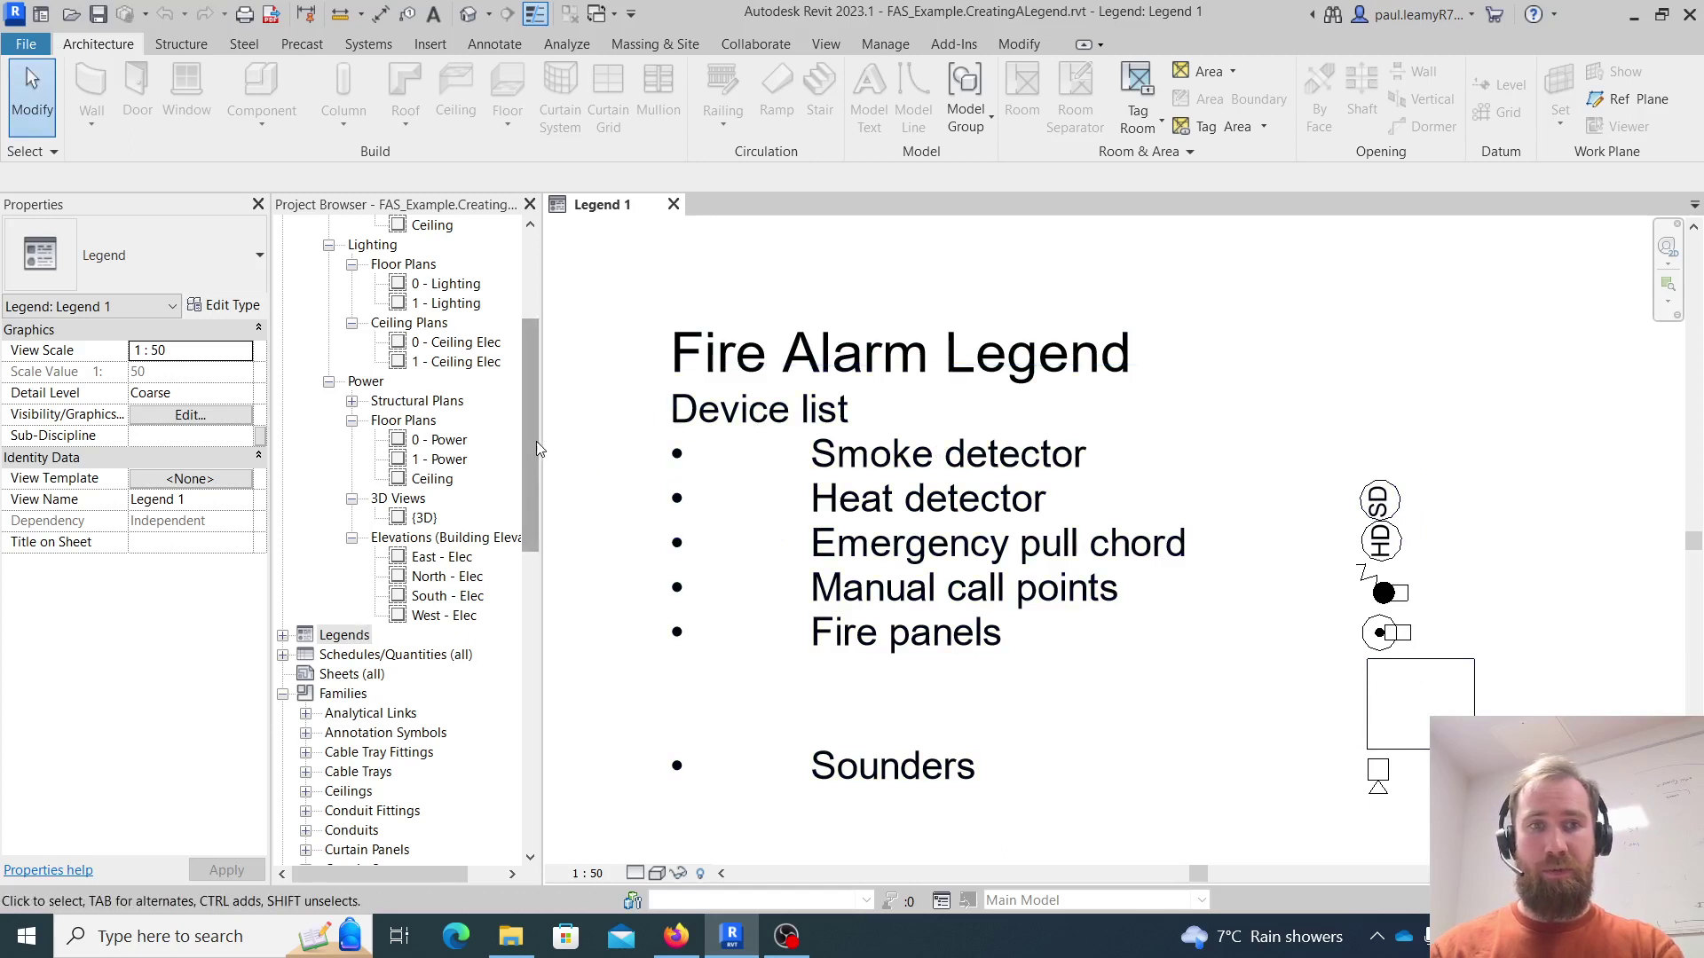
{"action": "left_click_drag", "start_coordinate": [536, 441], "coordinate": [541, 355]}
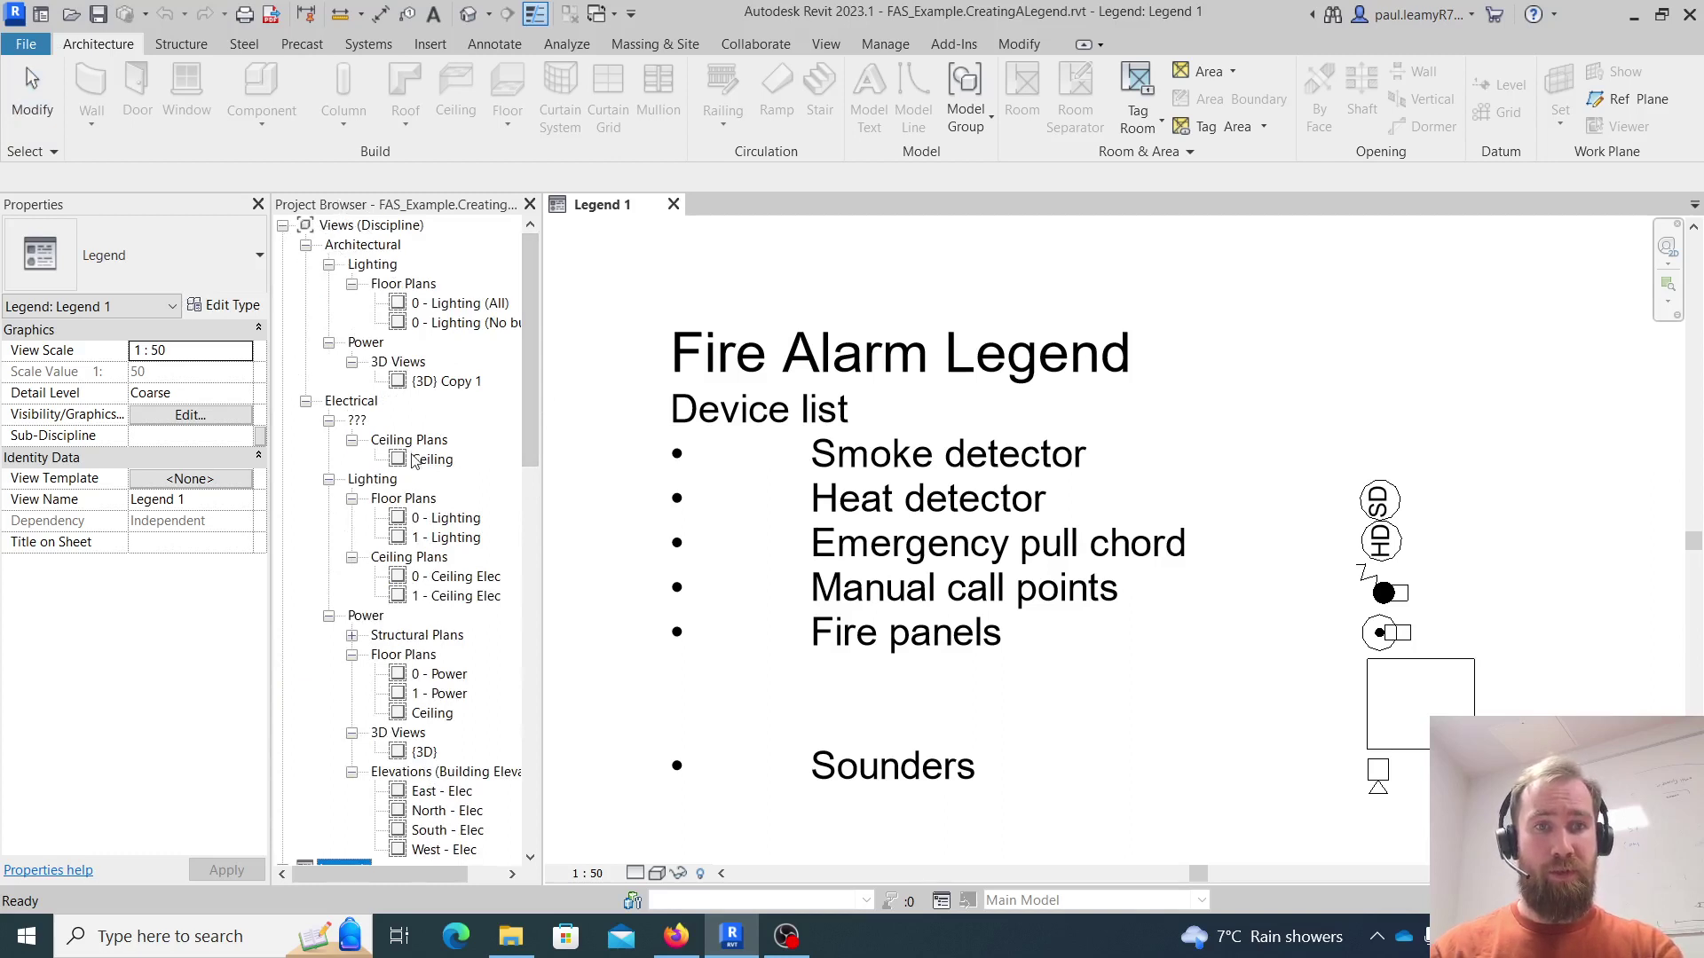
{"action": "double_click", "coordinate": [444, 518]}
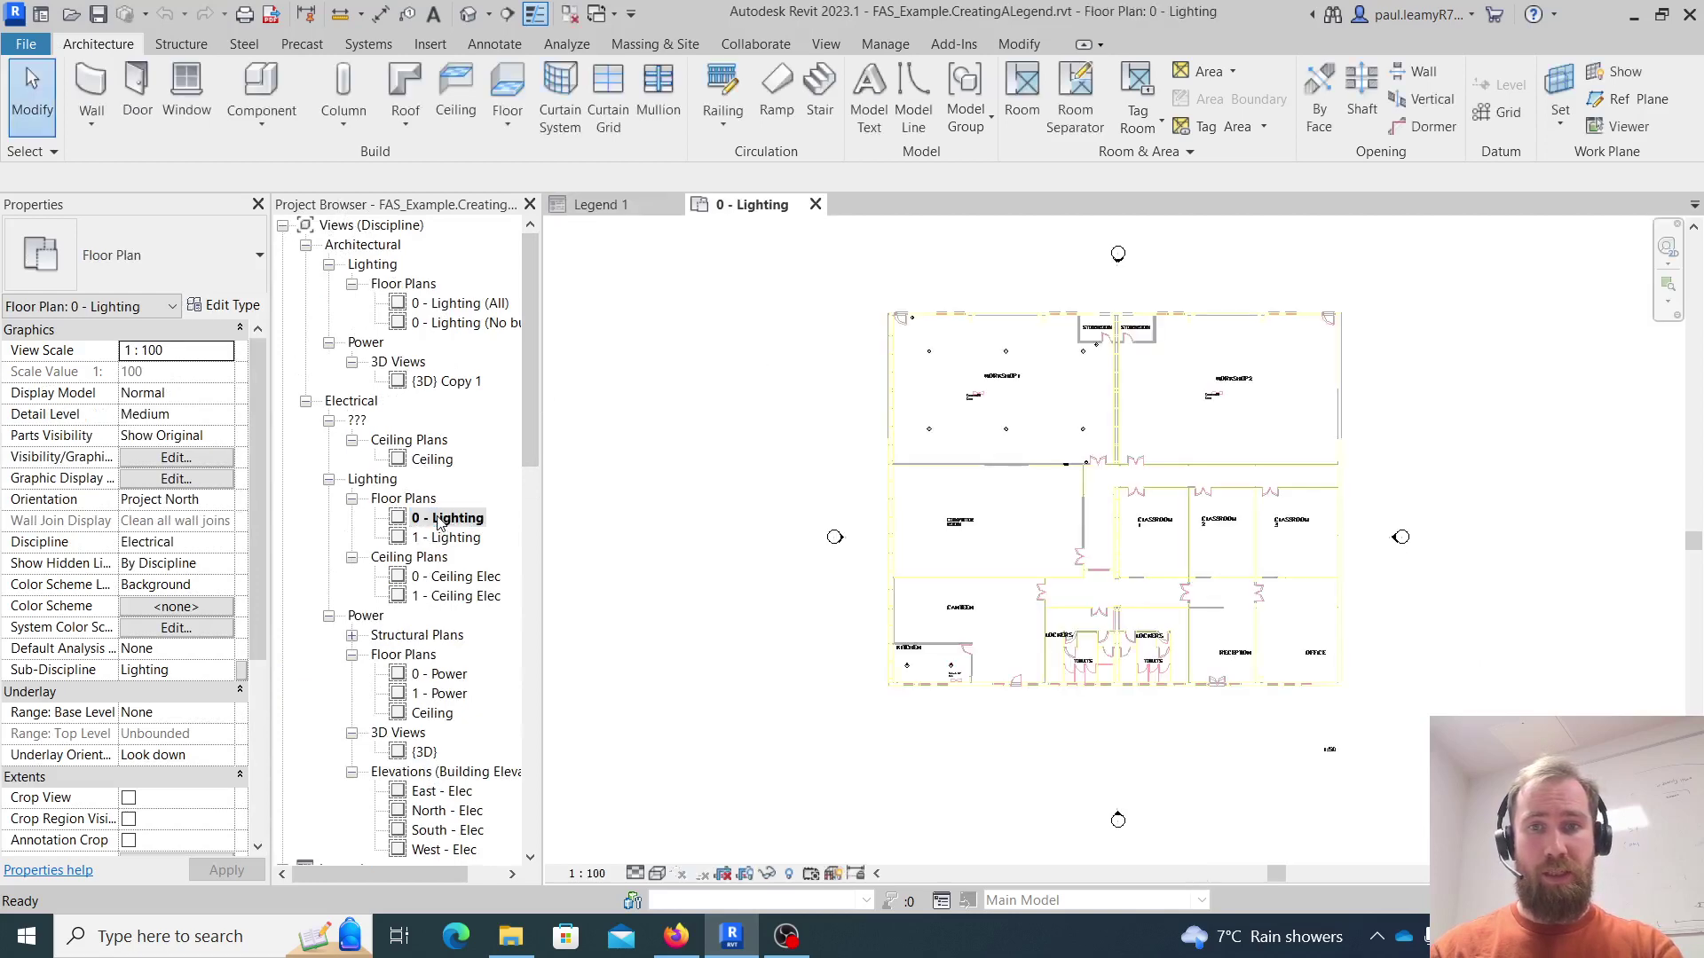
- Inspect the fire alarm devices in Workshop 1 and the kitchen on the 0 - Lighting floor plan
{"action": "scroll", "coordinate": [1021, 382], "scroll_direction": "up", "scroll_amount": 5}
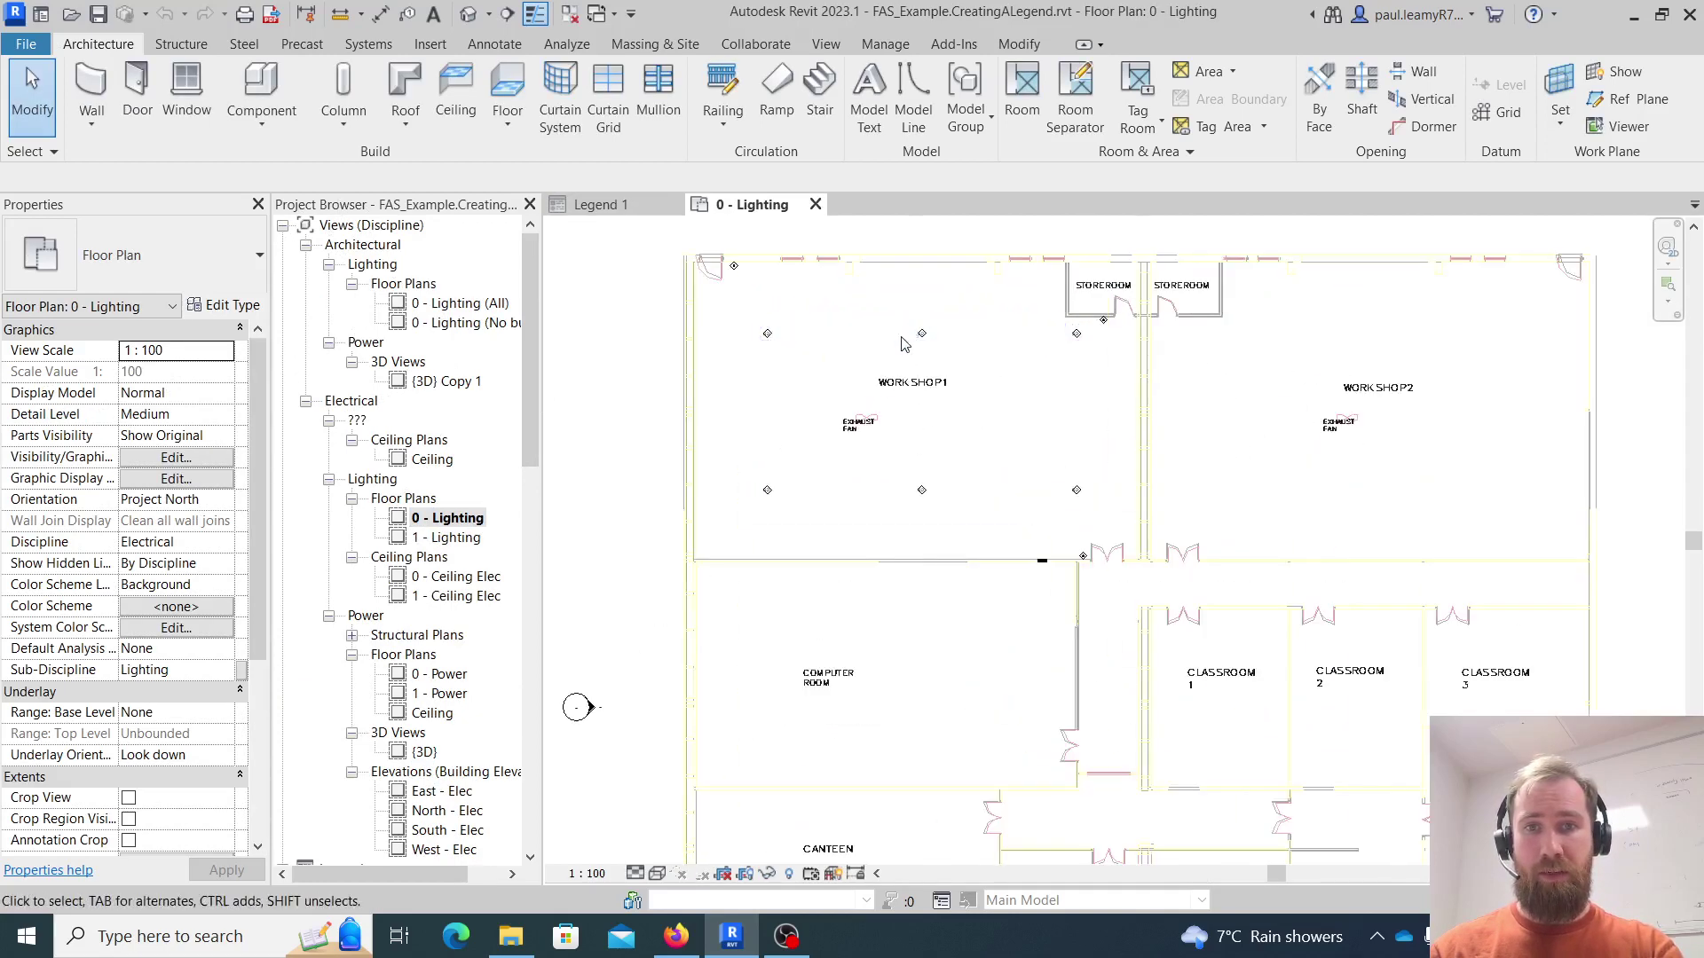
{"action": "scroll", "coordinate": [839, 418], "scroll_direction": "up", "scroll_amount": 2}
{"action": "middle_click_drag", "start_coordinate": [881, 396], "coordinate": [908, 624]}
{"action": "middle_click_drag", "start_coordinate": [1002, 562], "coordinate": [929, 160]}
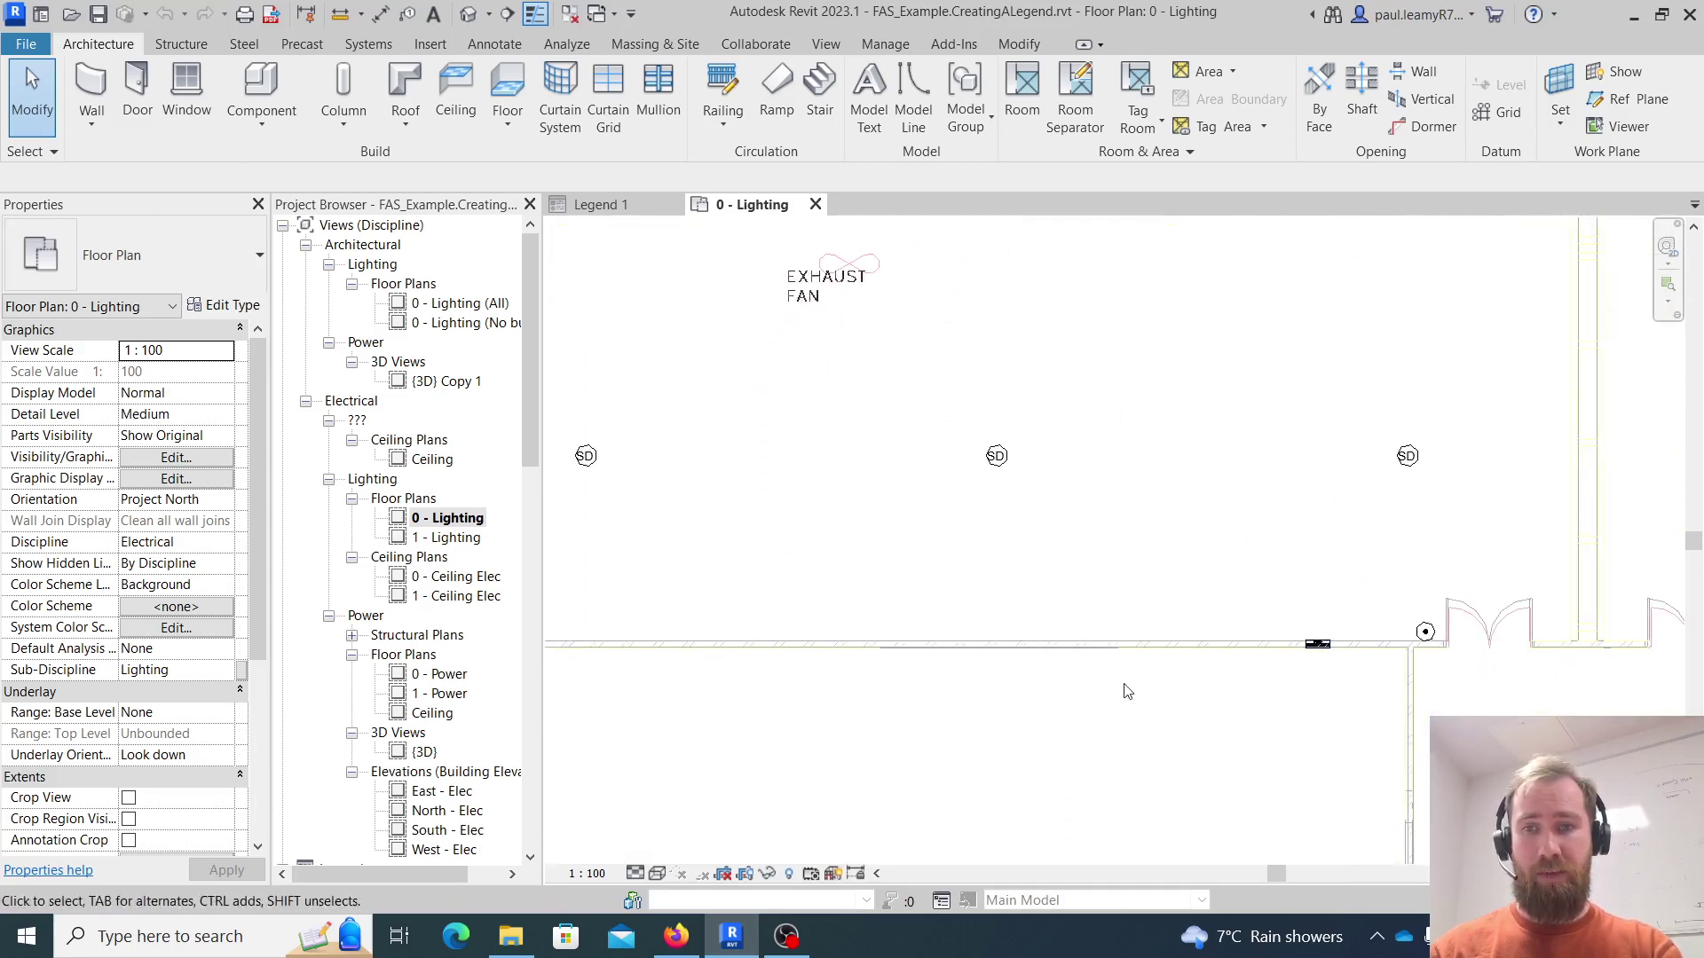
{"action": "middle_click_drag", "start_coordinate": [1171, 688], "coordinate": [1239, 425]}
{"action": "scroll", "coordinate": [1189, 435], "scroll_direction": "down", "scroll_amount": 2}
{"action": "middle_click_drag", "start_coordinate": [970, 584], "coordinate": [1005, 290]}
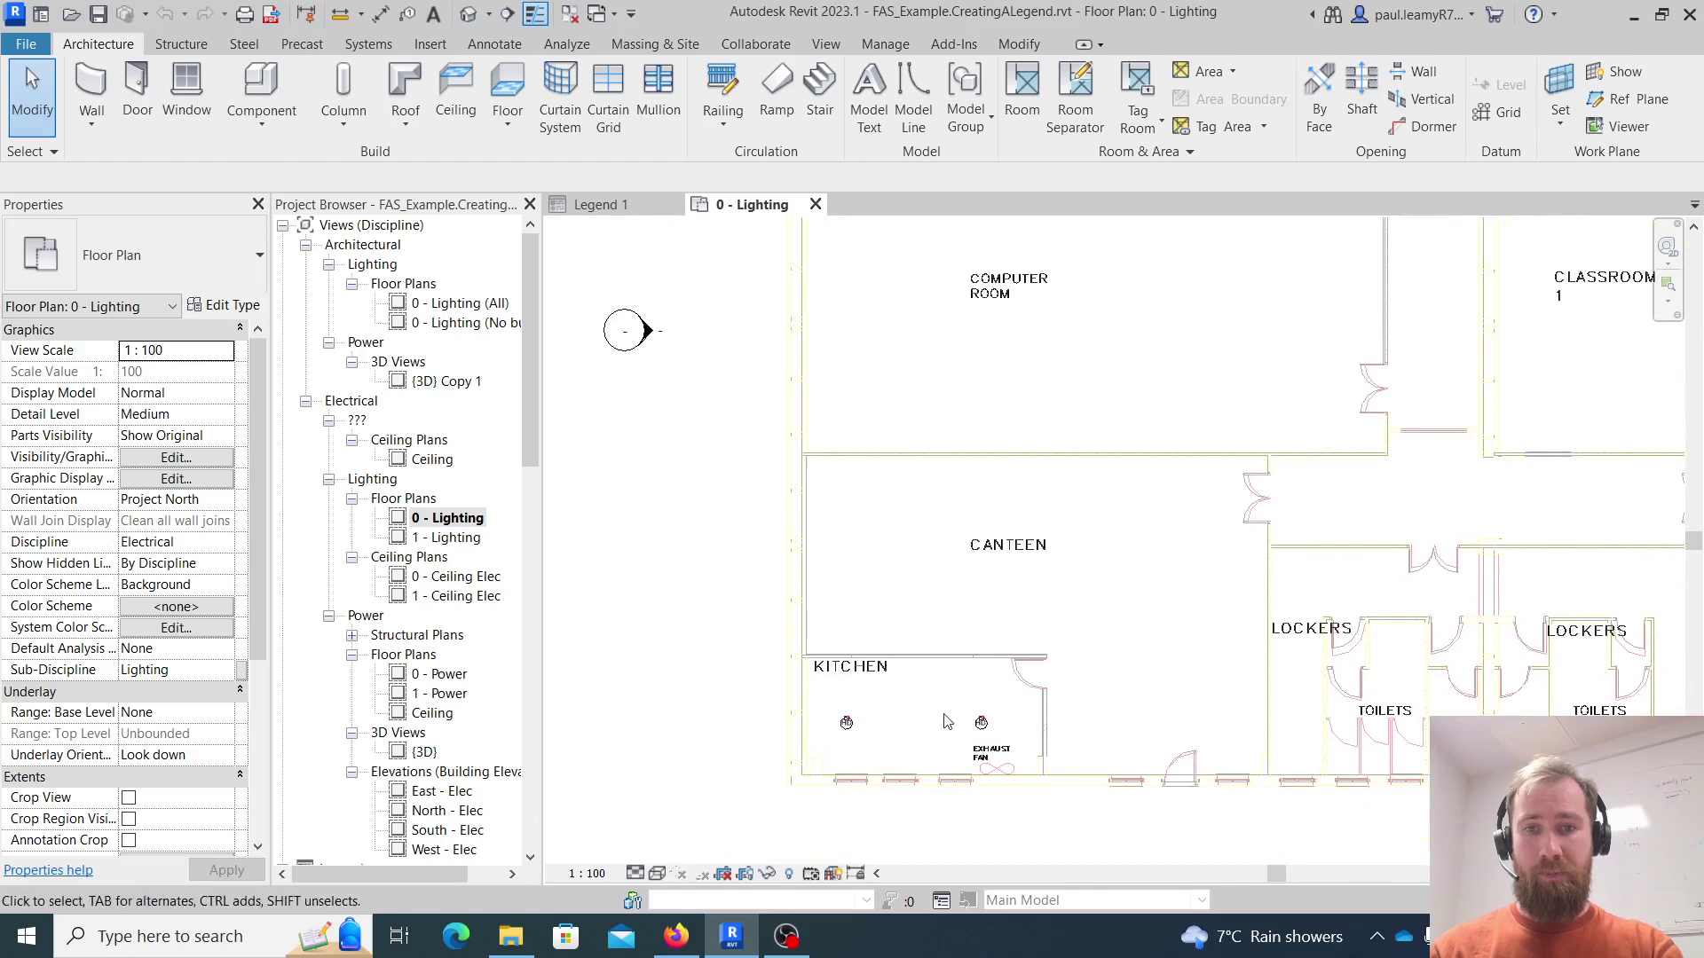
{"action": "scroll", "coordinate": [888, 746], "scroll_direction": "up", "scroll_amount": 5}
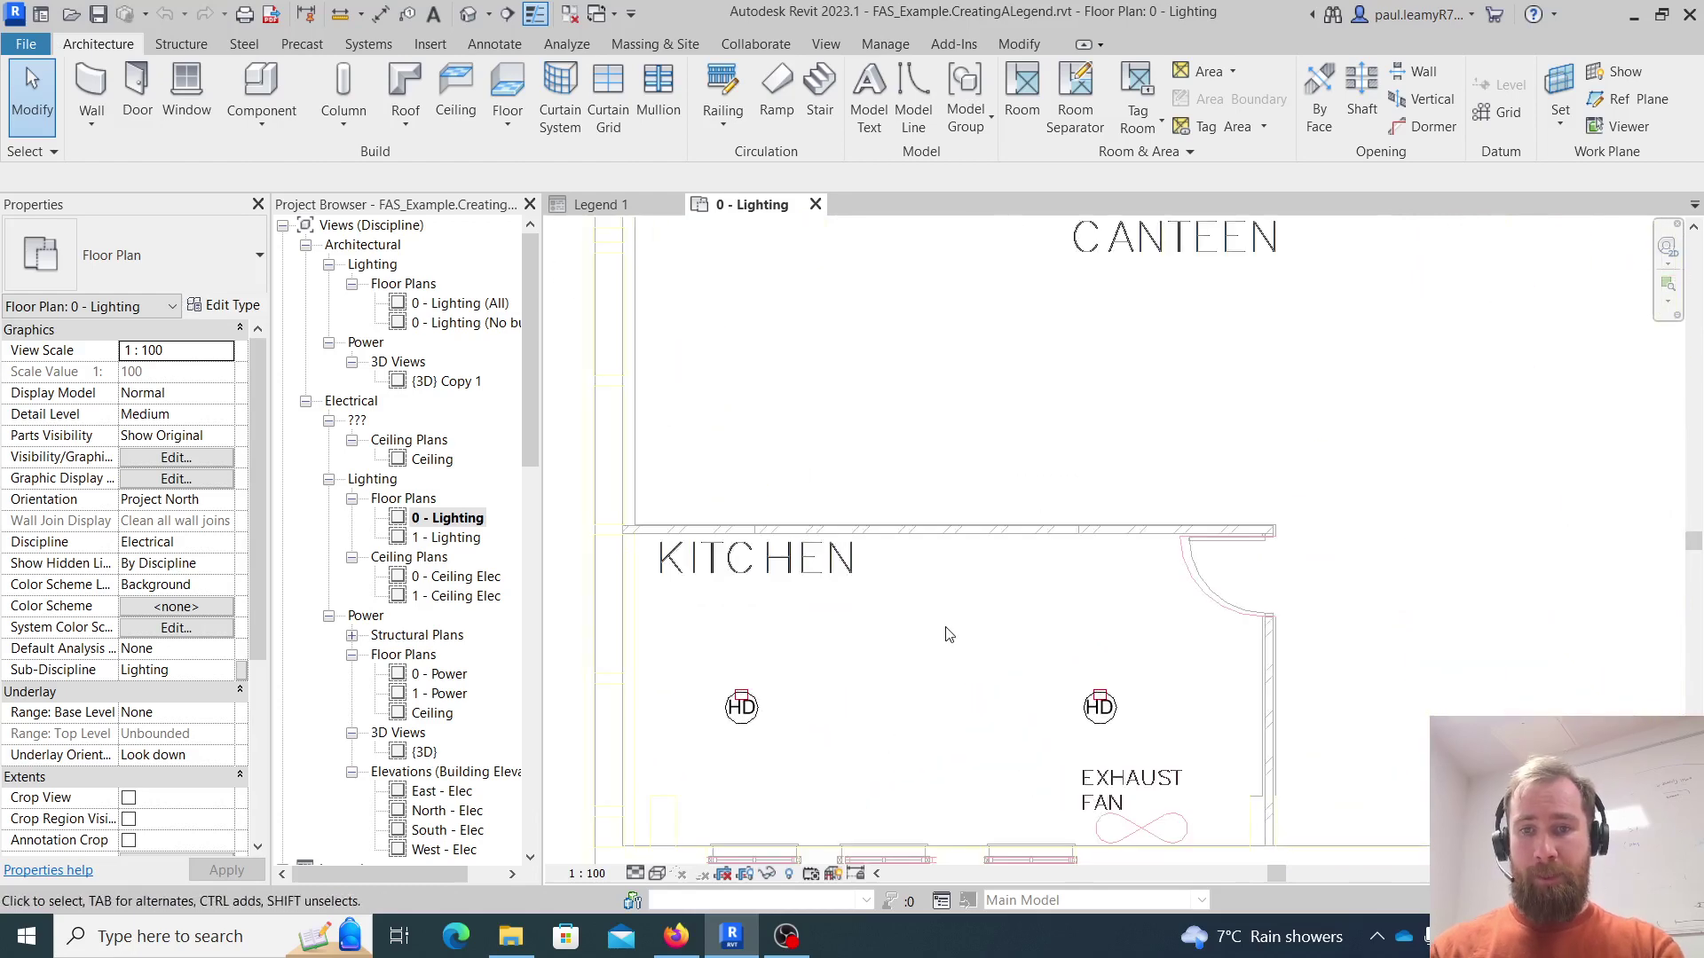
{"action": "scroll", "coordinate": [947, 630], "scroll_direction": "down", "scroll_amount": 6}
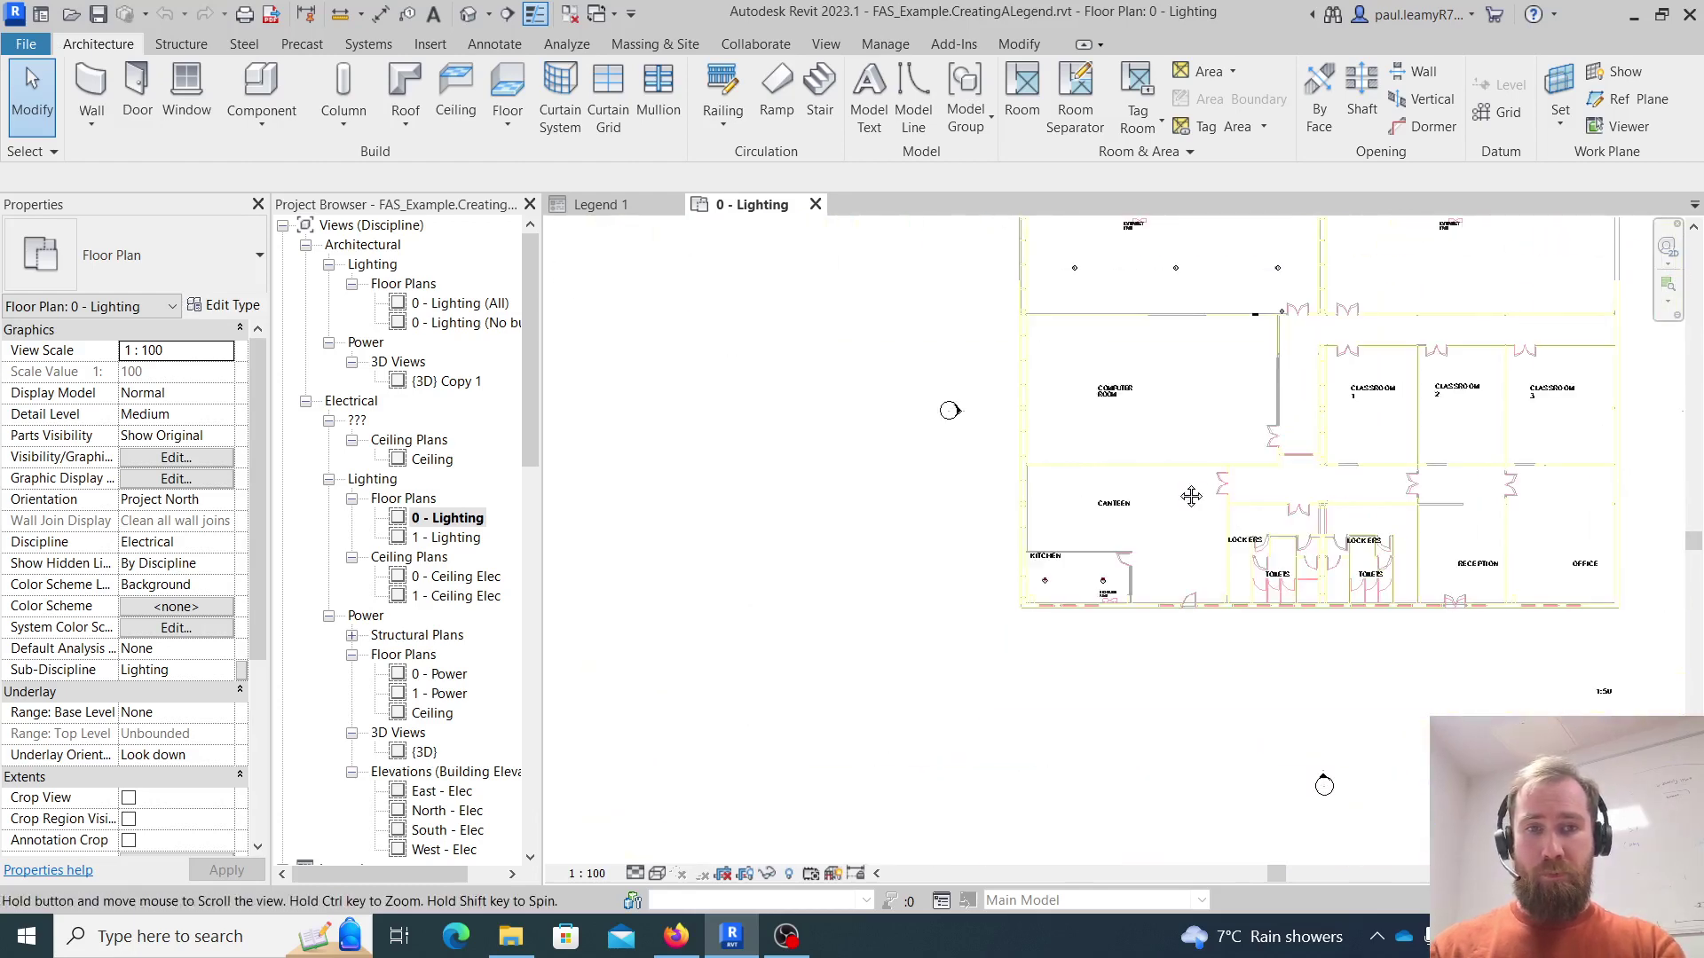
{"action": "middle_click_drag", "start_coordinate": [1186, 487], "coordinate": [913, 621]}
{"action": "scroll", "coordinate": [382, 675], "scroll_direction": "down", "scroll_amount": 5}
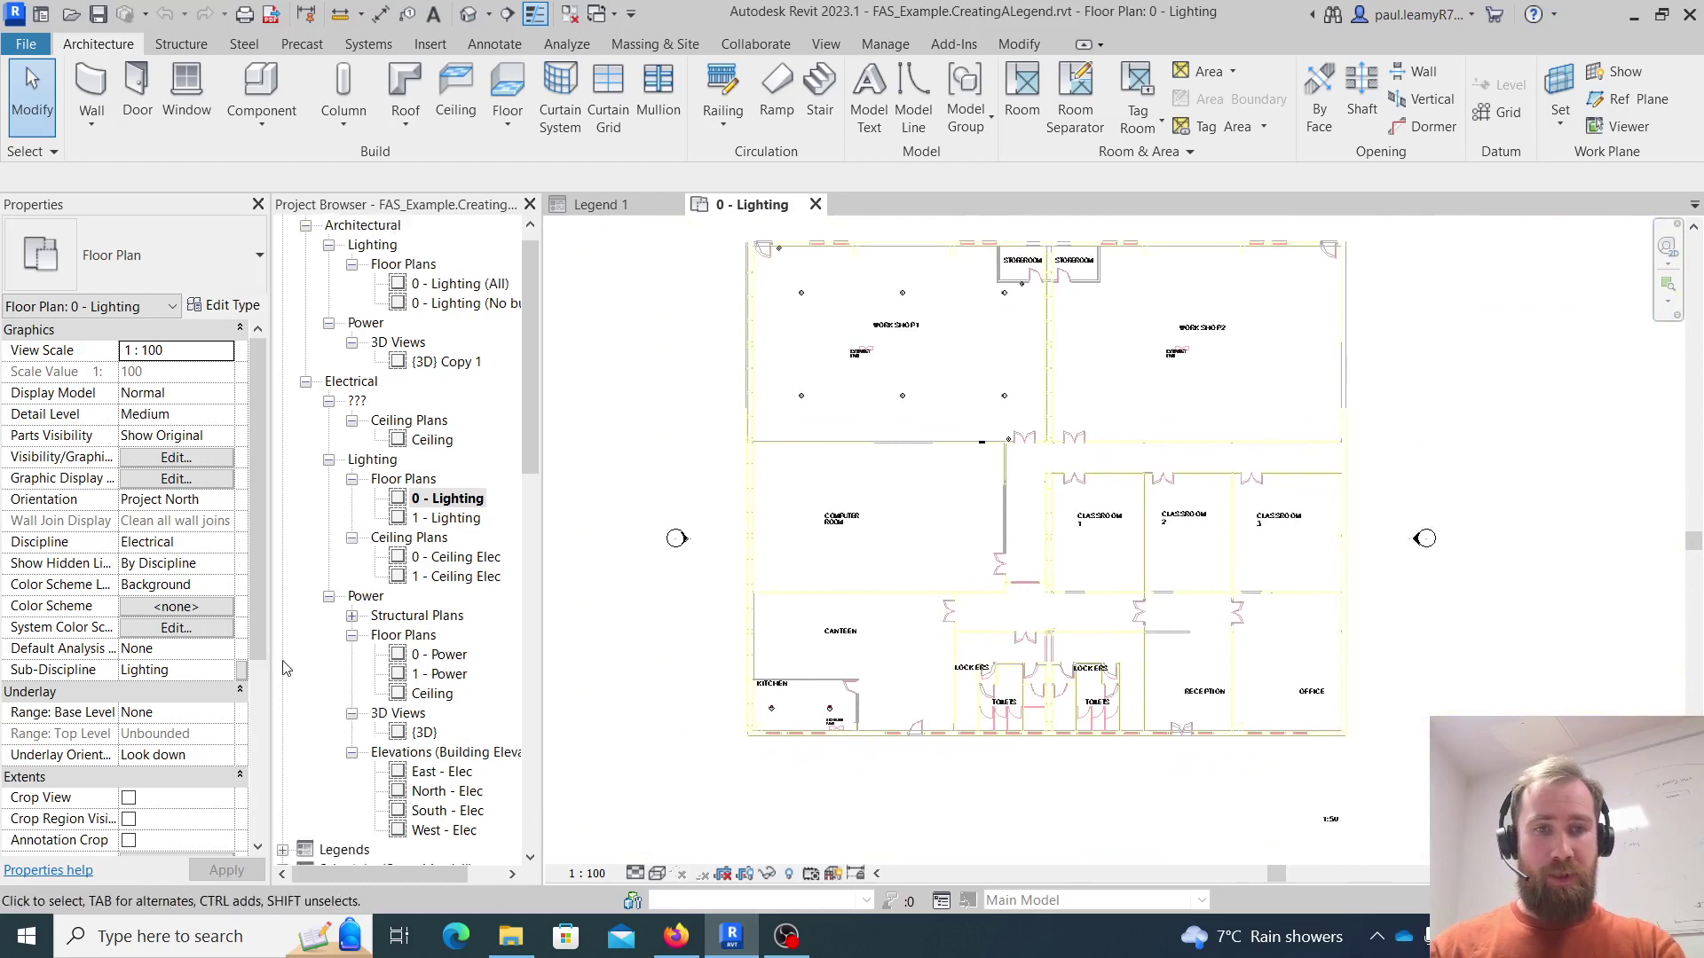
- Create a new sheet with the A1 metric title block
{"action": "left_click", "coordinate": [339, 619]}
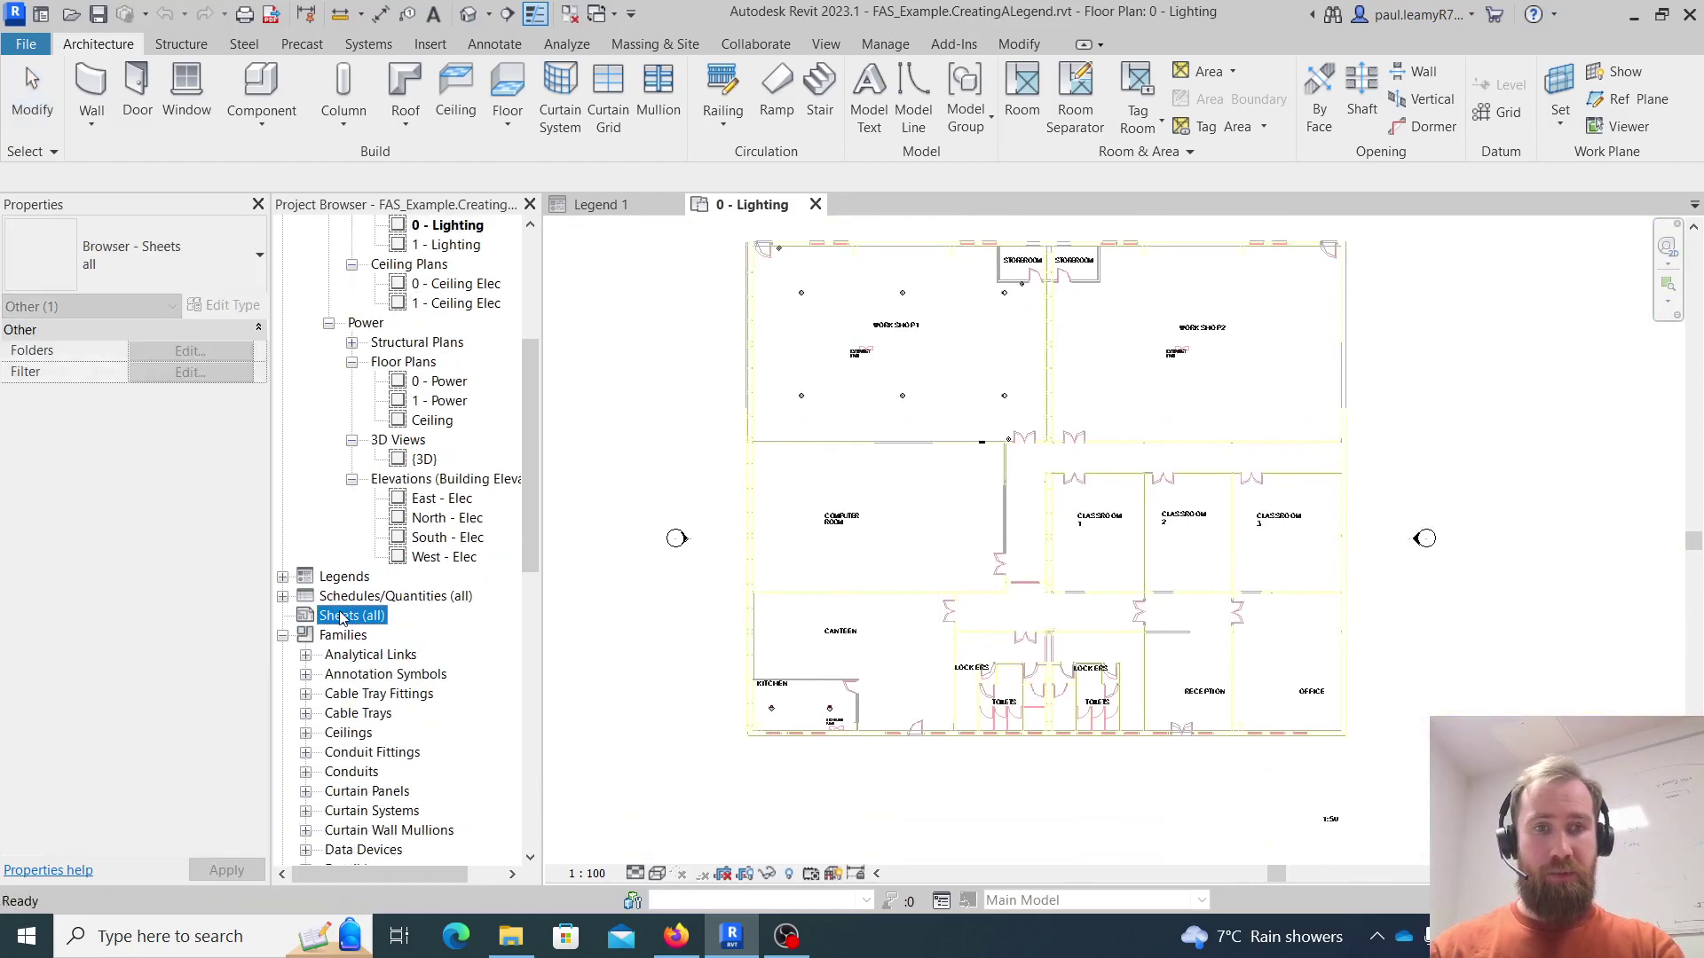
{"action": "right_click", "coordinate": [340, 619]}
{"action": "left_click", "coordinate": [410, 631]}
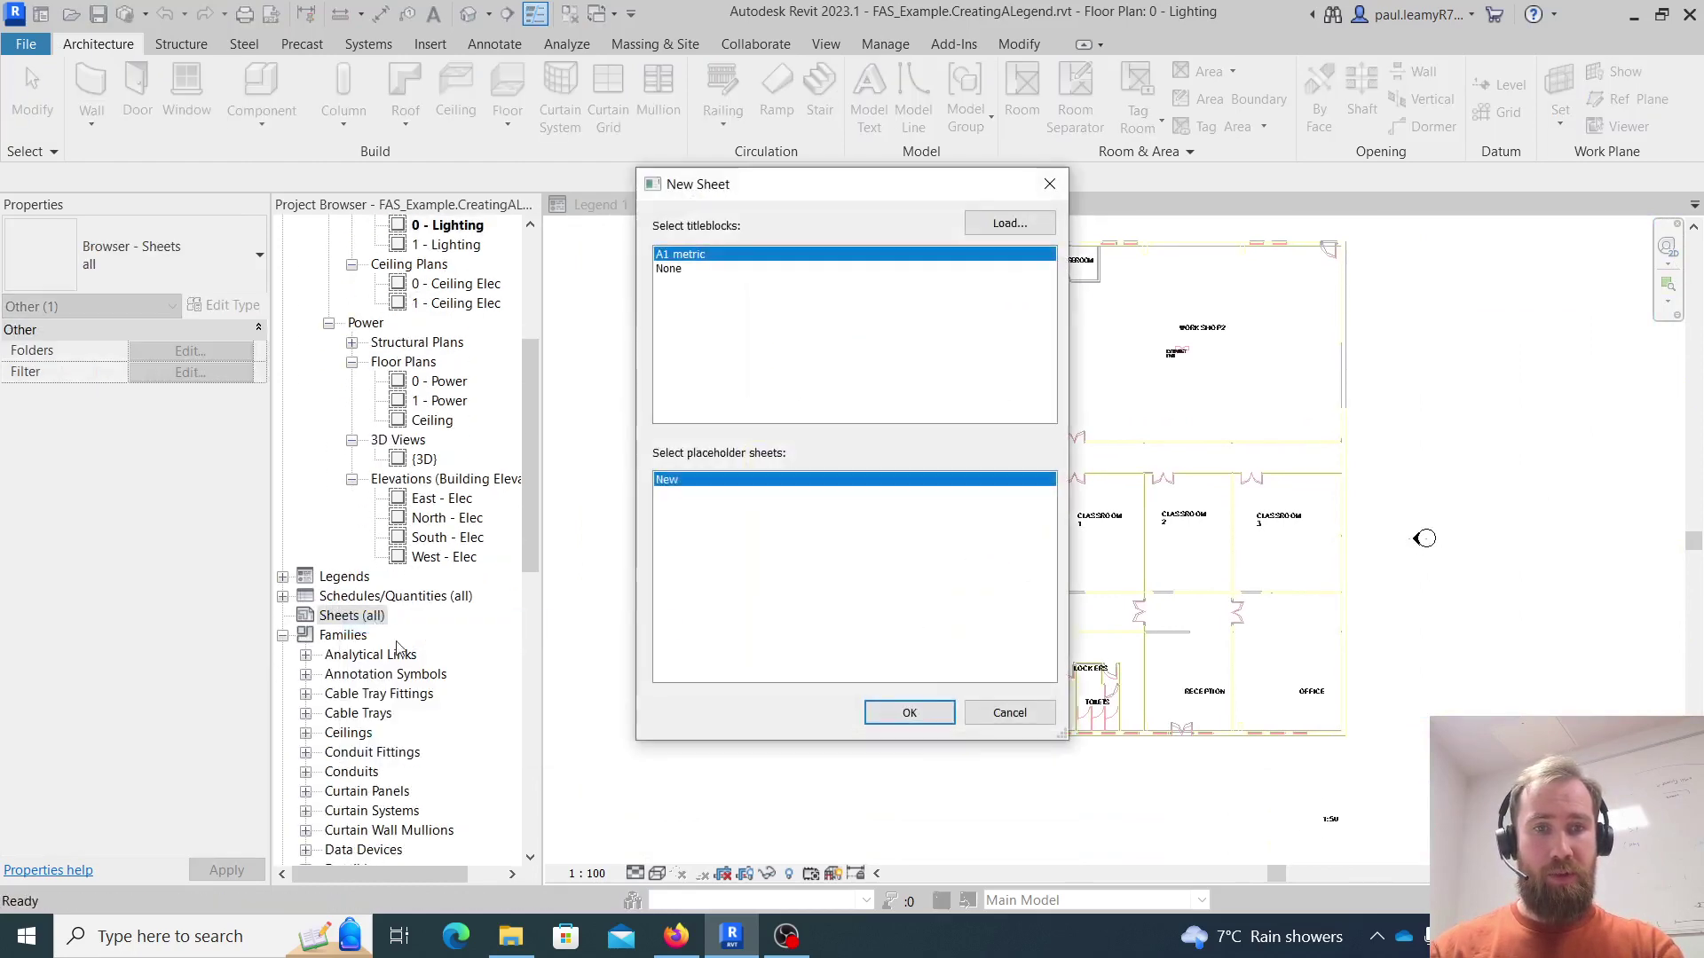
{"action": "left_click", "coordinate": [917, 716]}
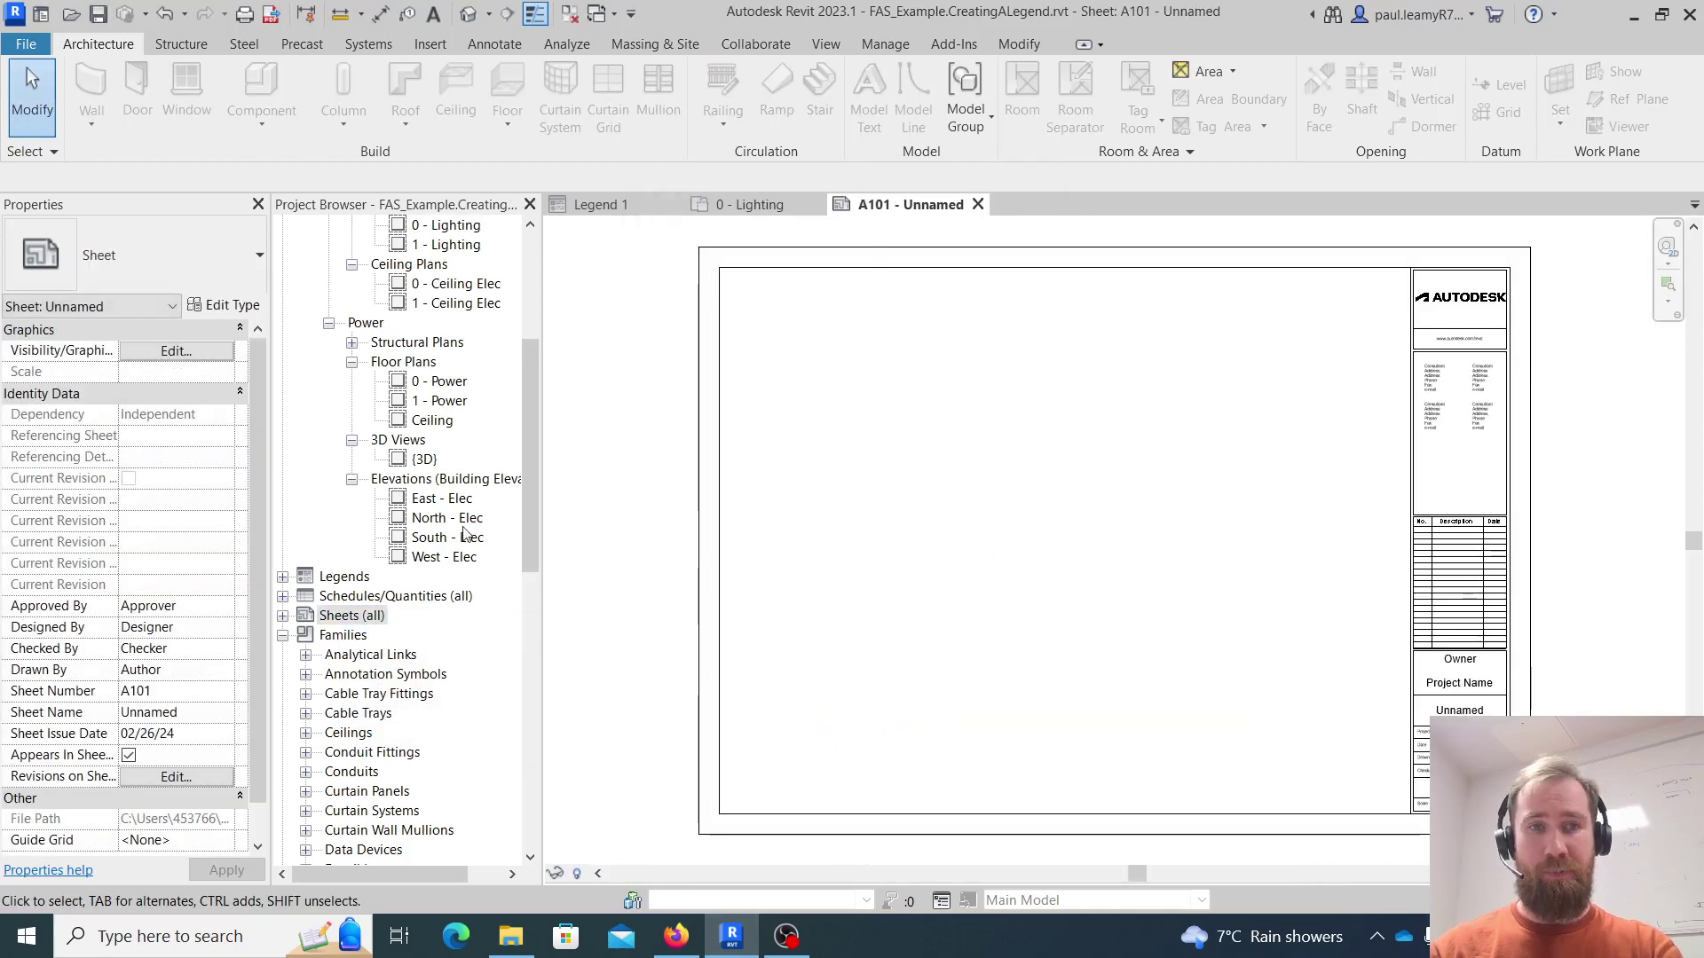
- Place the 0 - Lighting floor plan on the new sheet, beside the title block
{"action": "scroll", "coordinate": [465, 533], "scroll_direction": "up", "scroll_amount": 5}
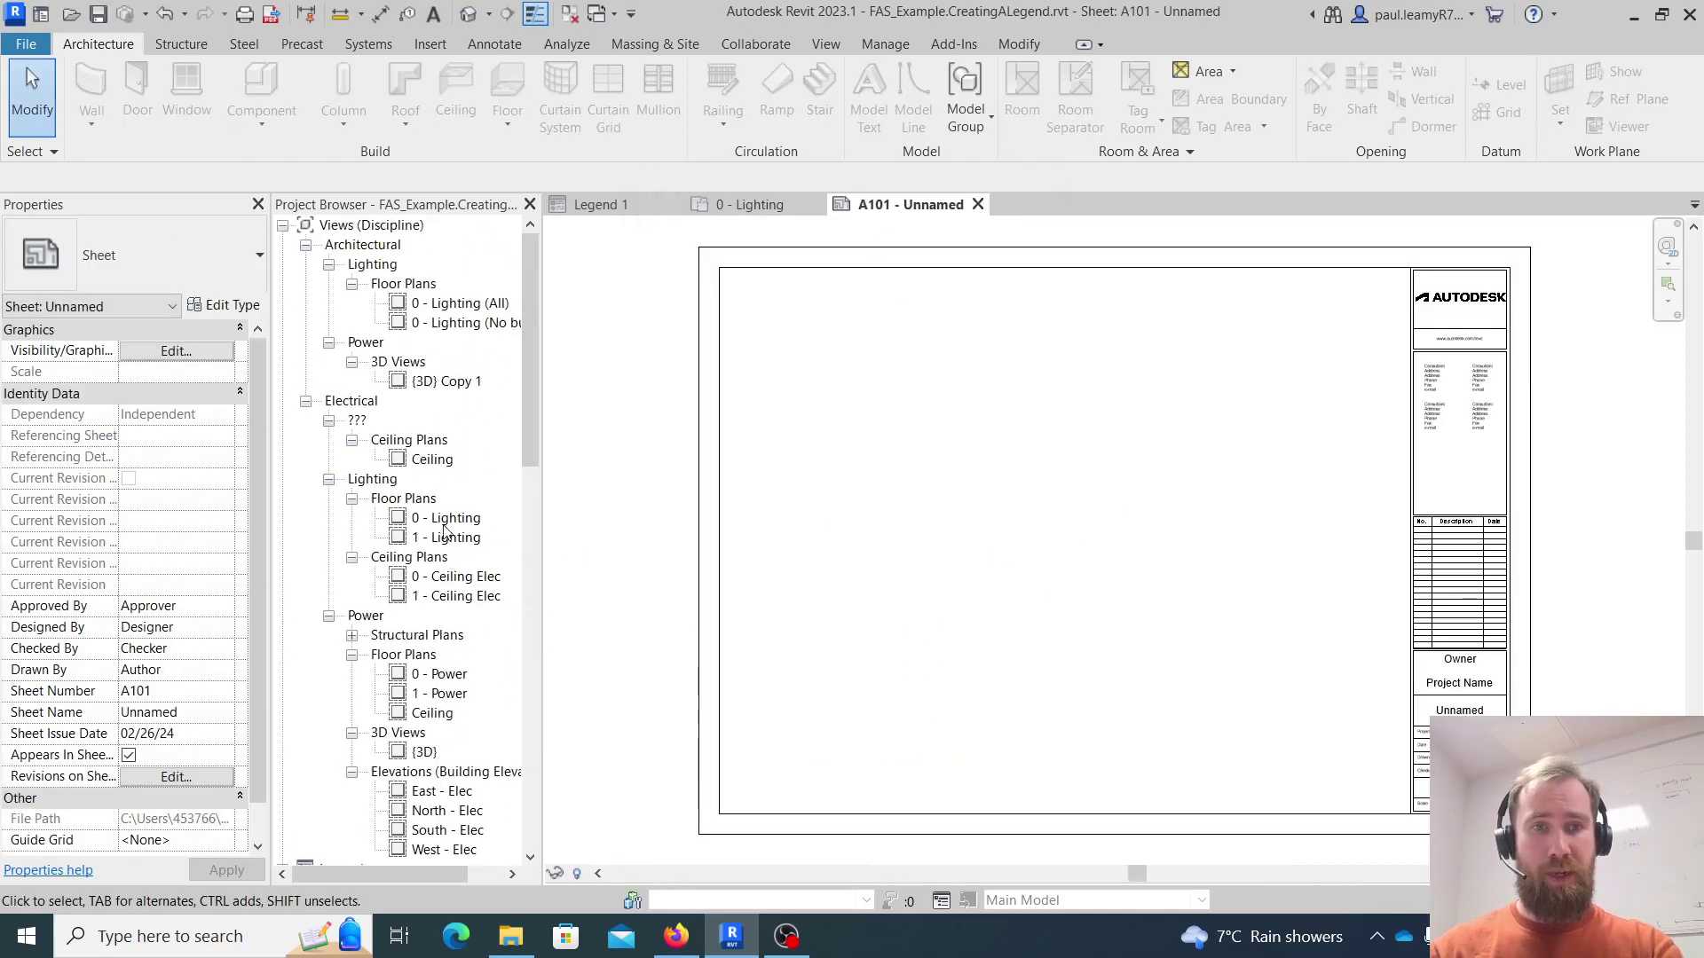
{"action": "left_click", "coordinate": [447, 519]}
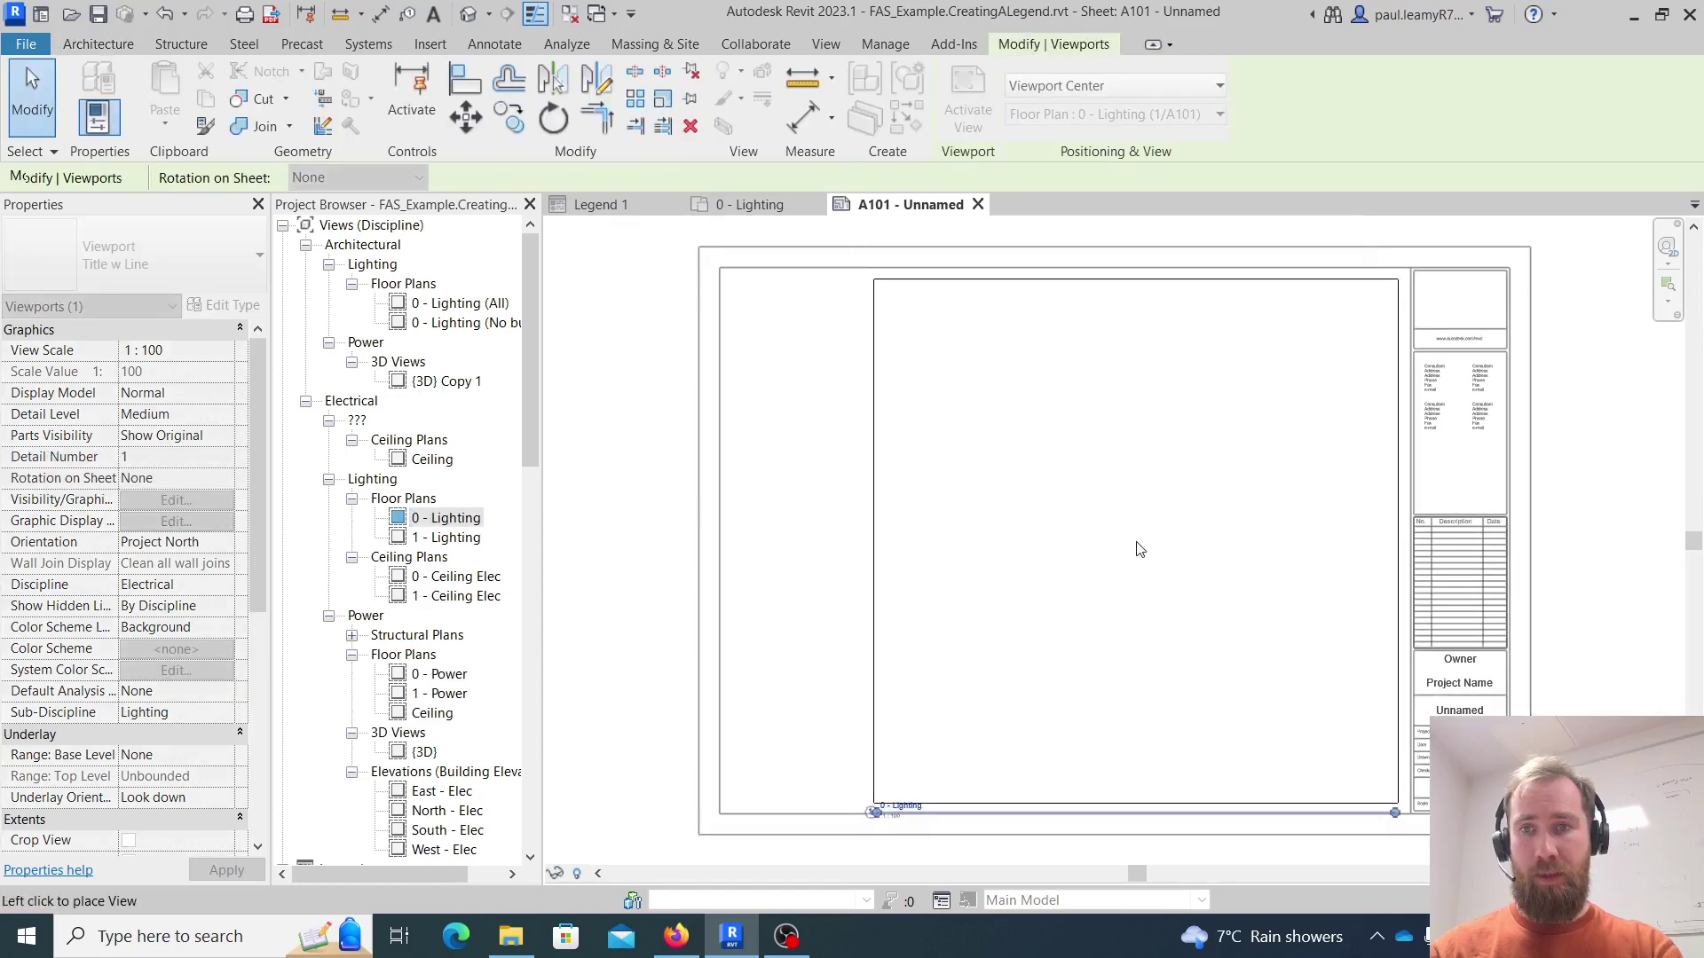
{"action": "left_click", "coordinate": [1139, 550]}
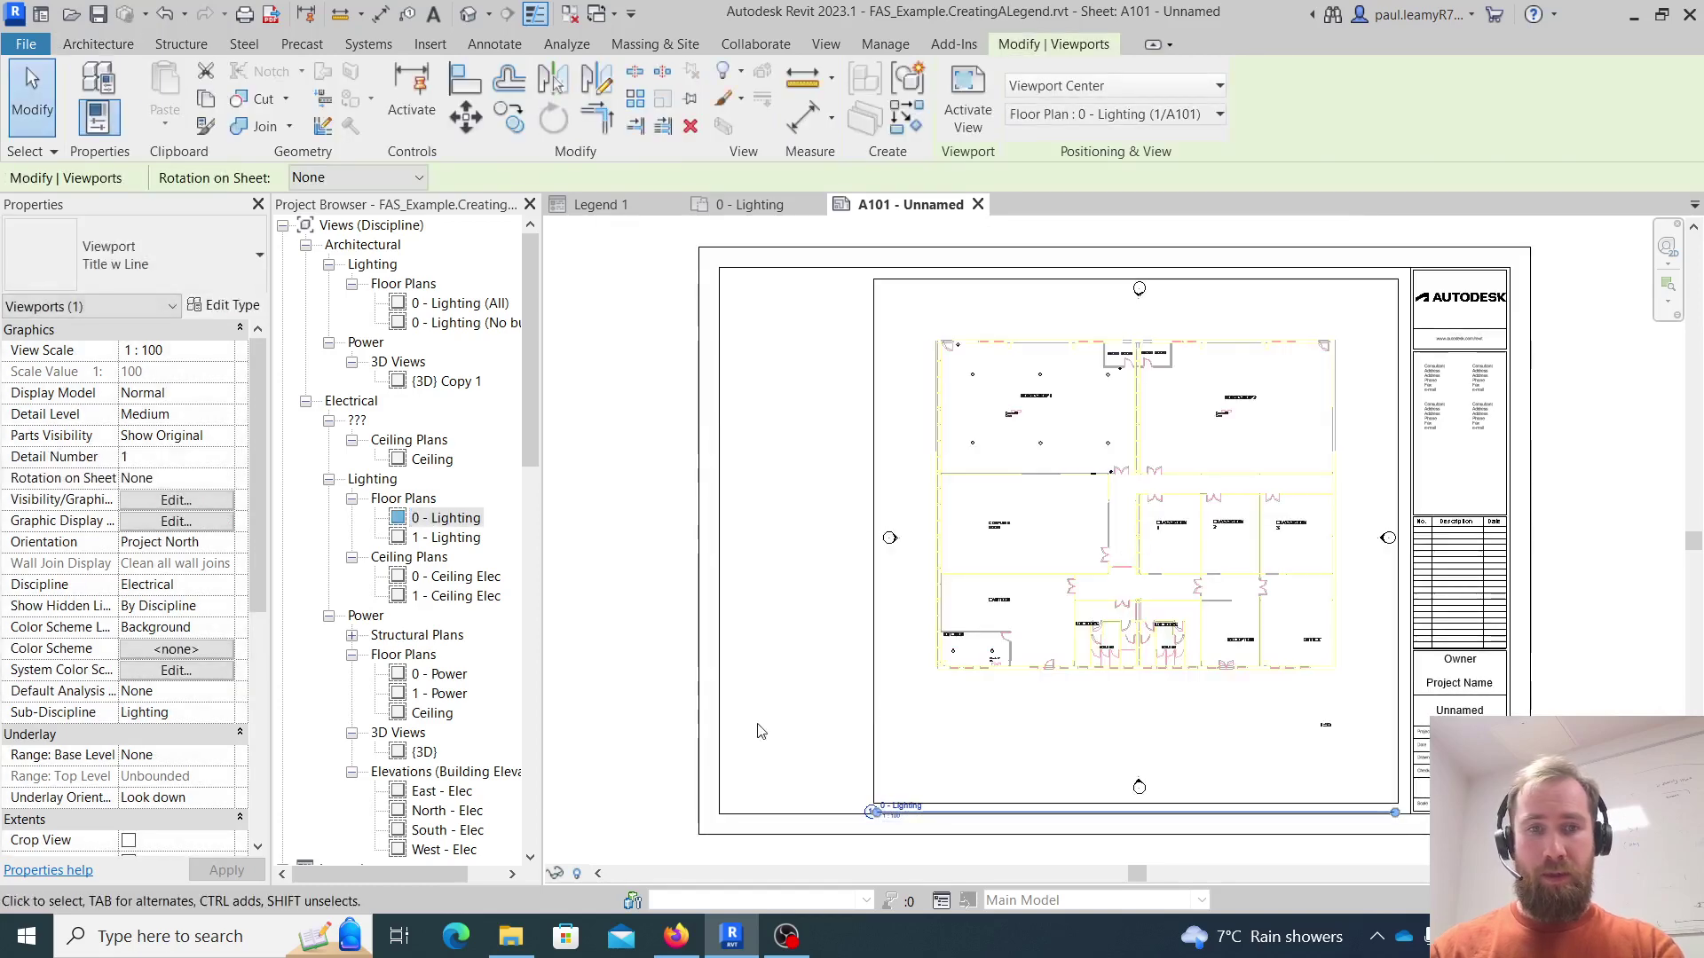
- Activate the placed 0 - Lighting view and crop it closely around the building outline, leaving the elevation markers outside
{"action": "left_click", "coordinate": [968, 125]}
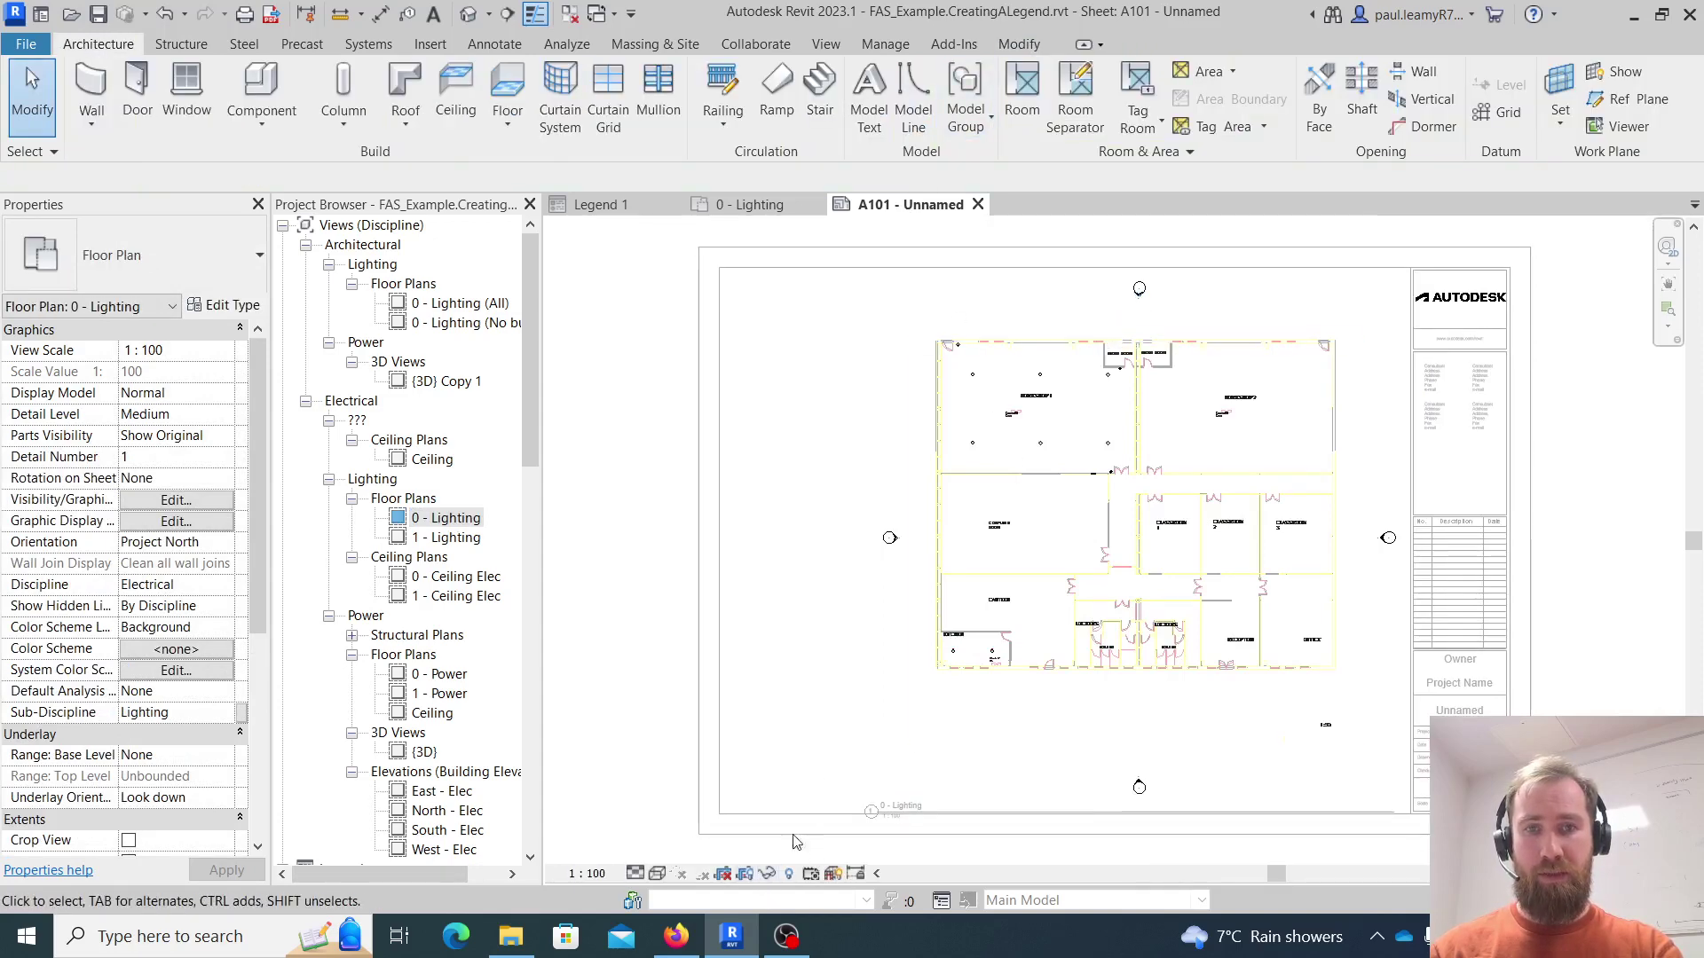
{"action": "left_click", "coordinate": [746, 875]}
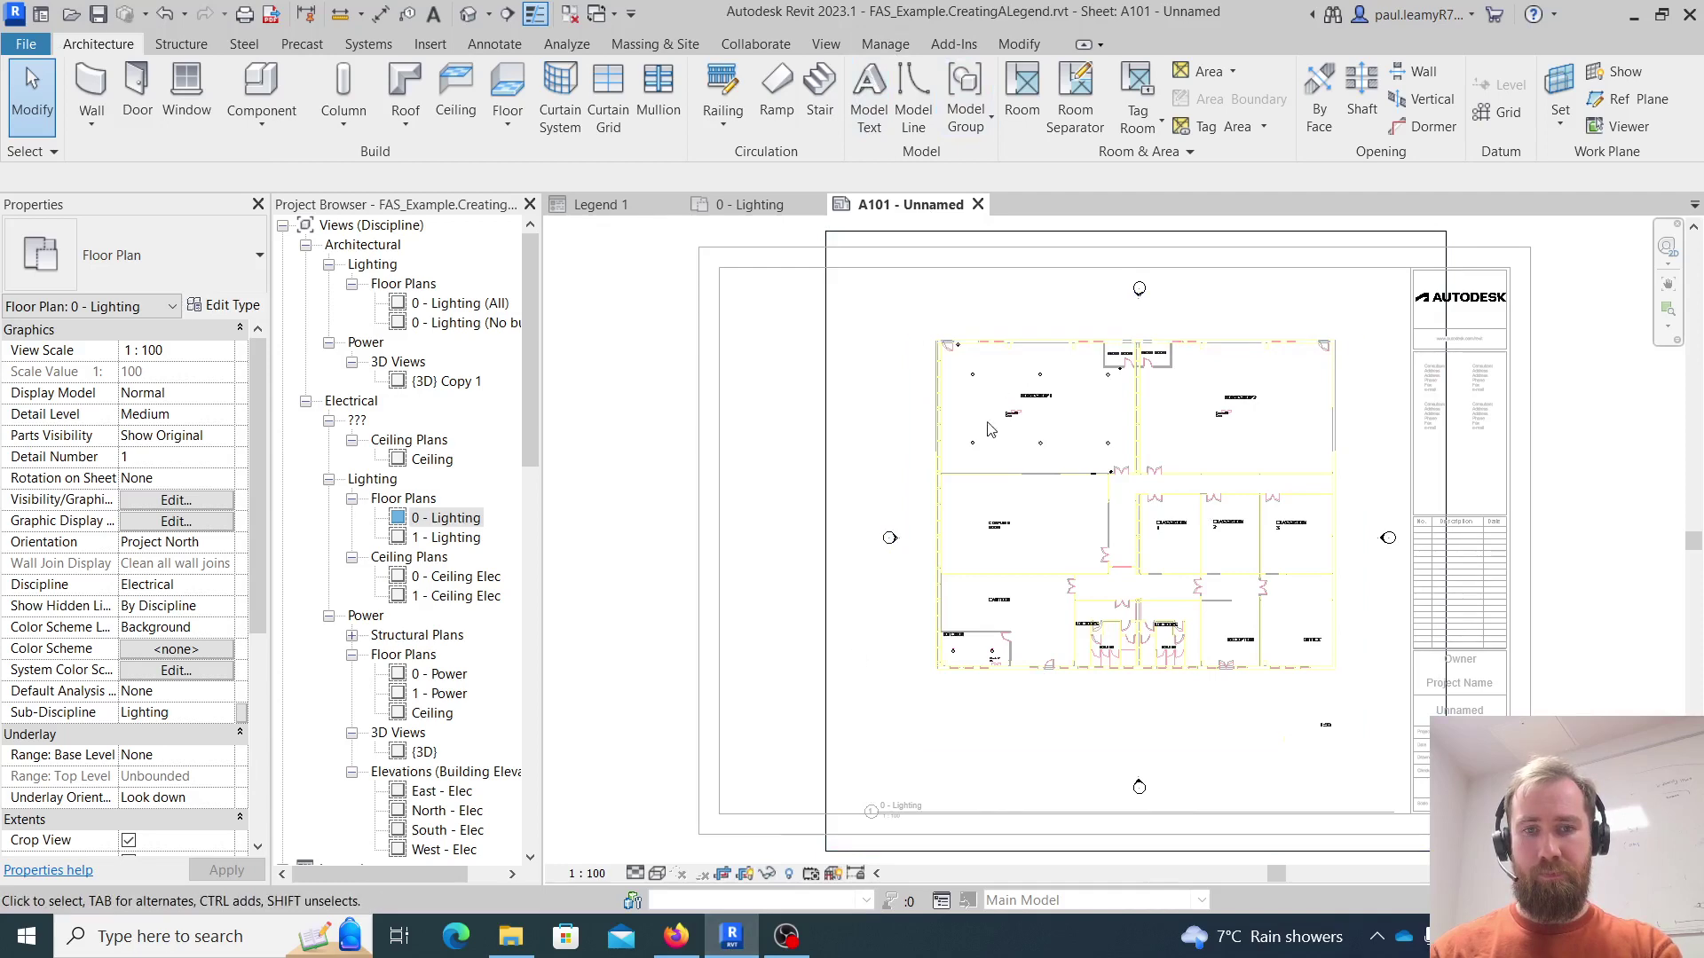
{"action": "left_click", "coordinate": [987, 232]}
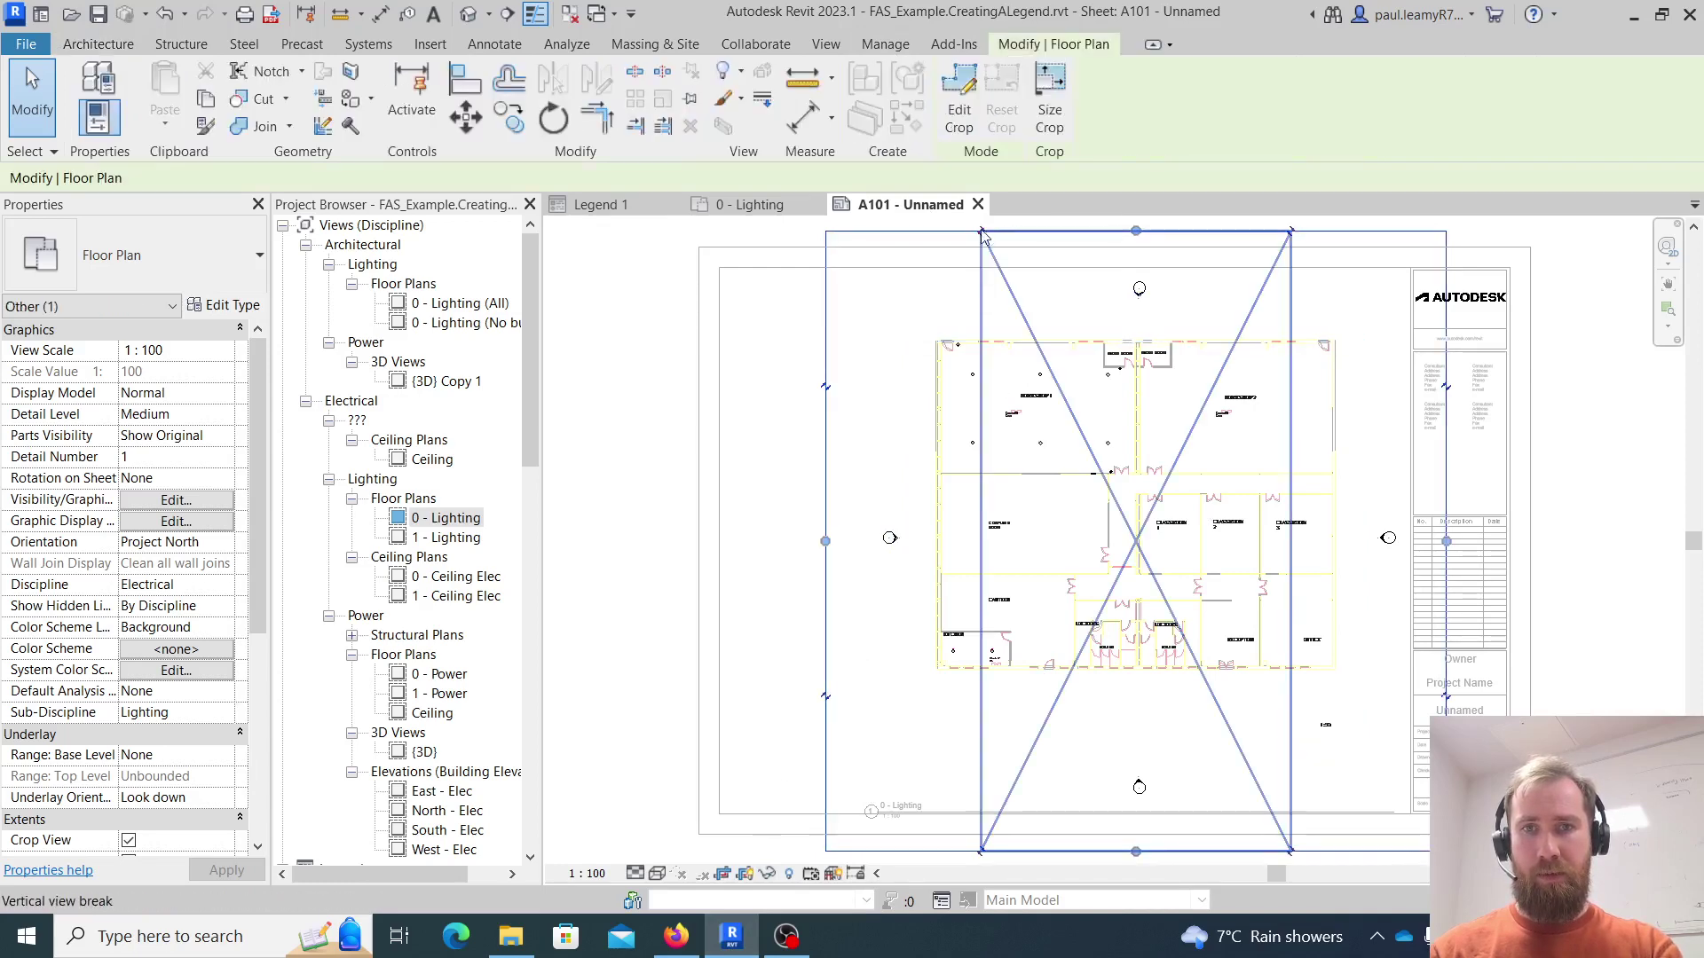
{"action": "left_click_drag", "start_coordinate": [1136, 230], "coordinate": [1136, 320]}
{"action": "left_click_drag", "start_coordinate": [825, 587], "coordinate": [926, 587]}
{"action": "left_click_drag", "start_coordinate": [1187, 854], "coordinate": [1190, 690]}
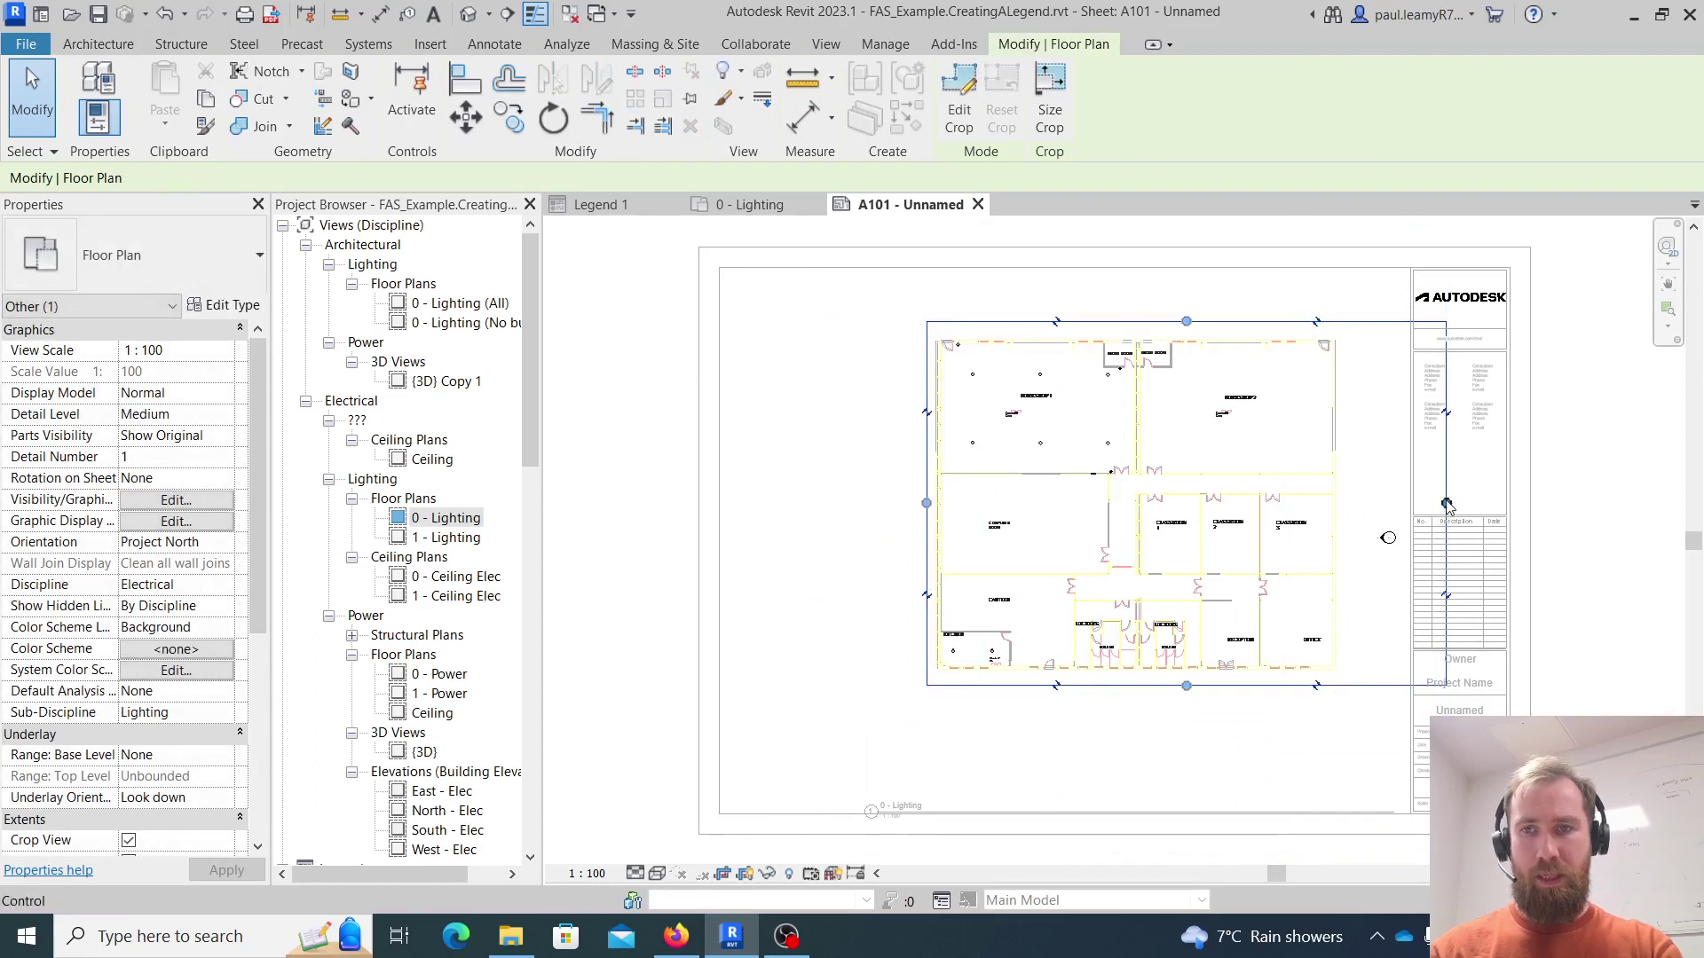
{"action": "left_click_drag", "start_coordinate": [1447, 504], "coordinate": [1357, 503]}
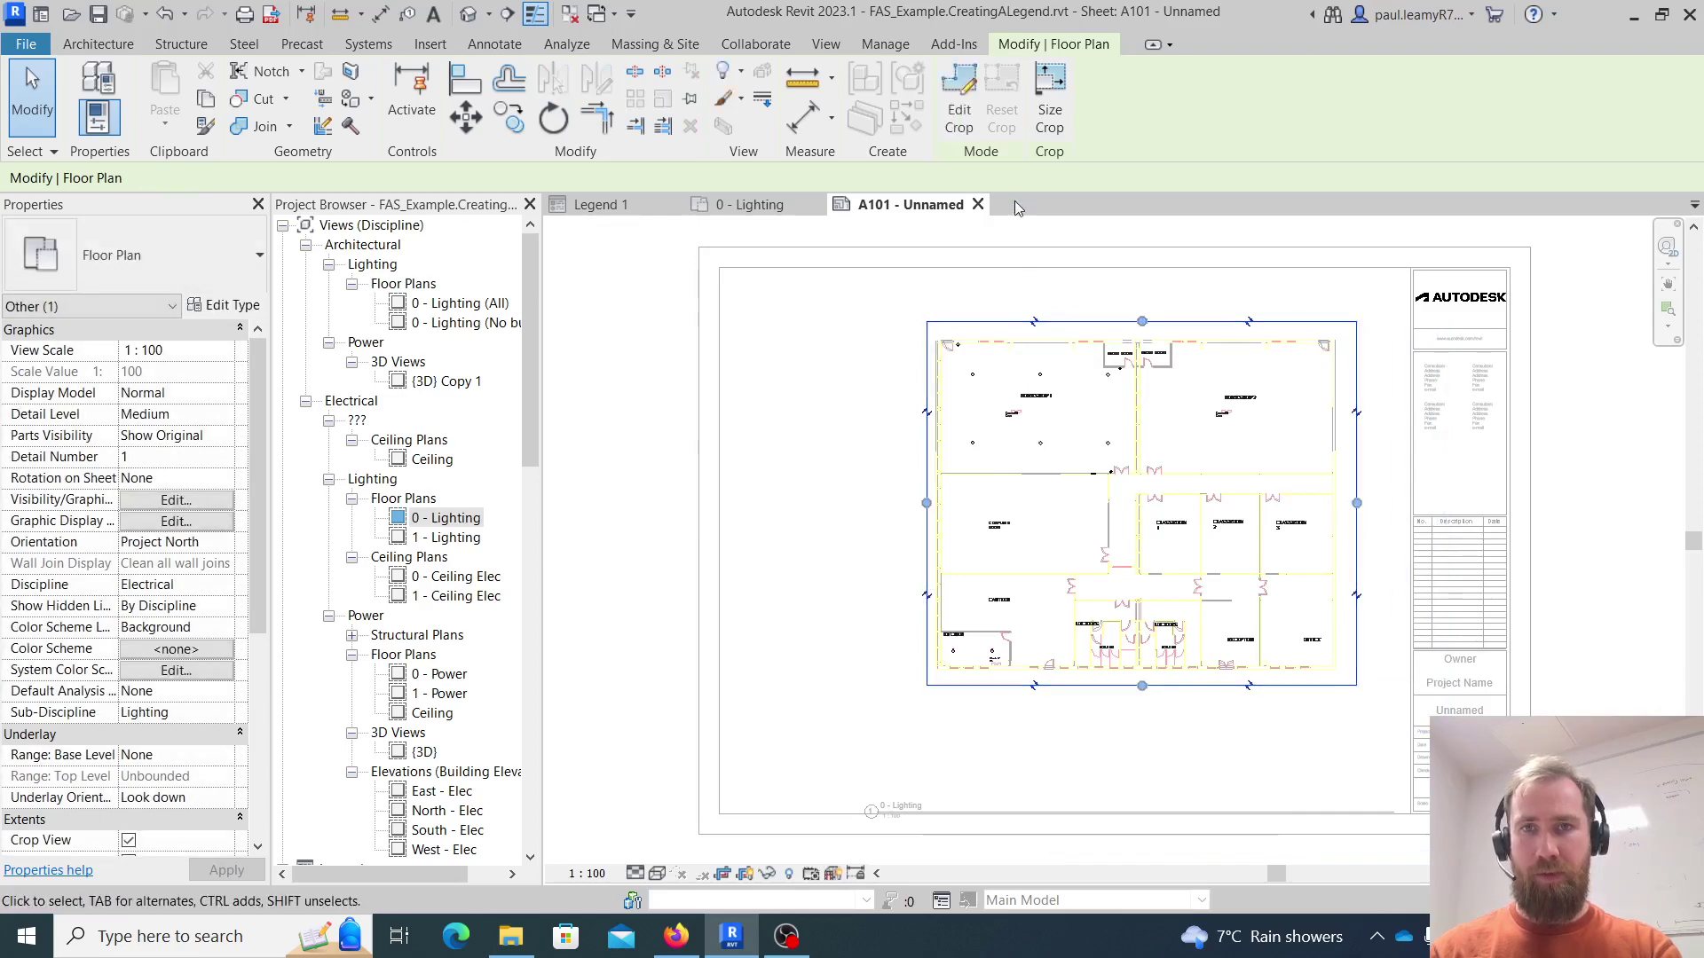
{"action": "key", "text": "Escape"}
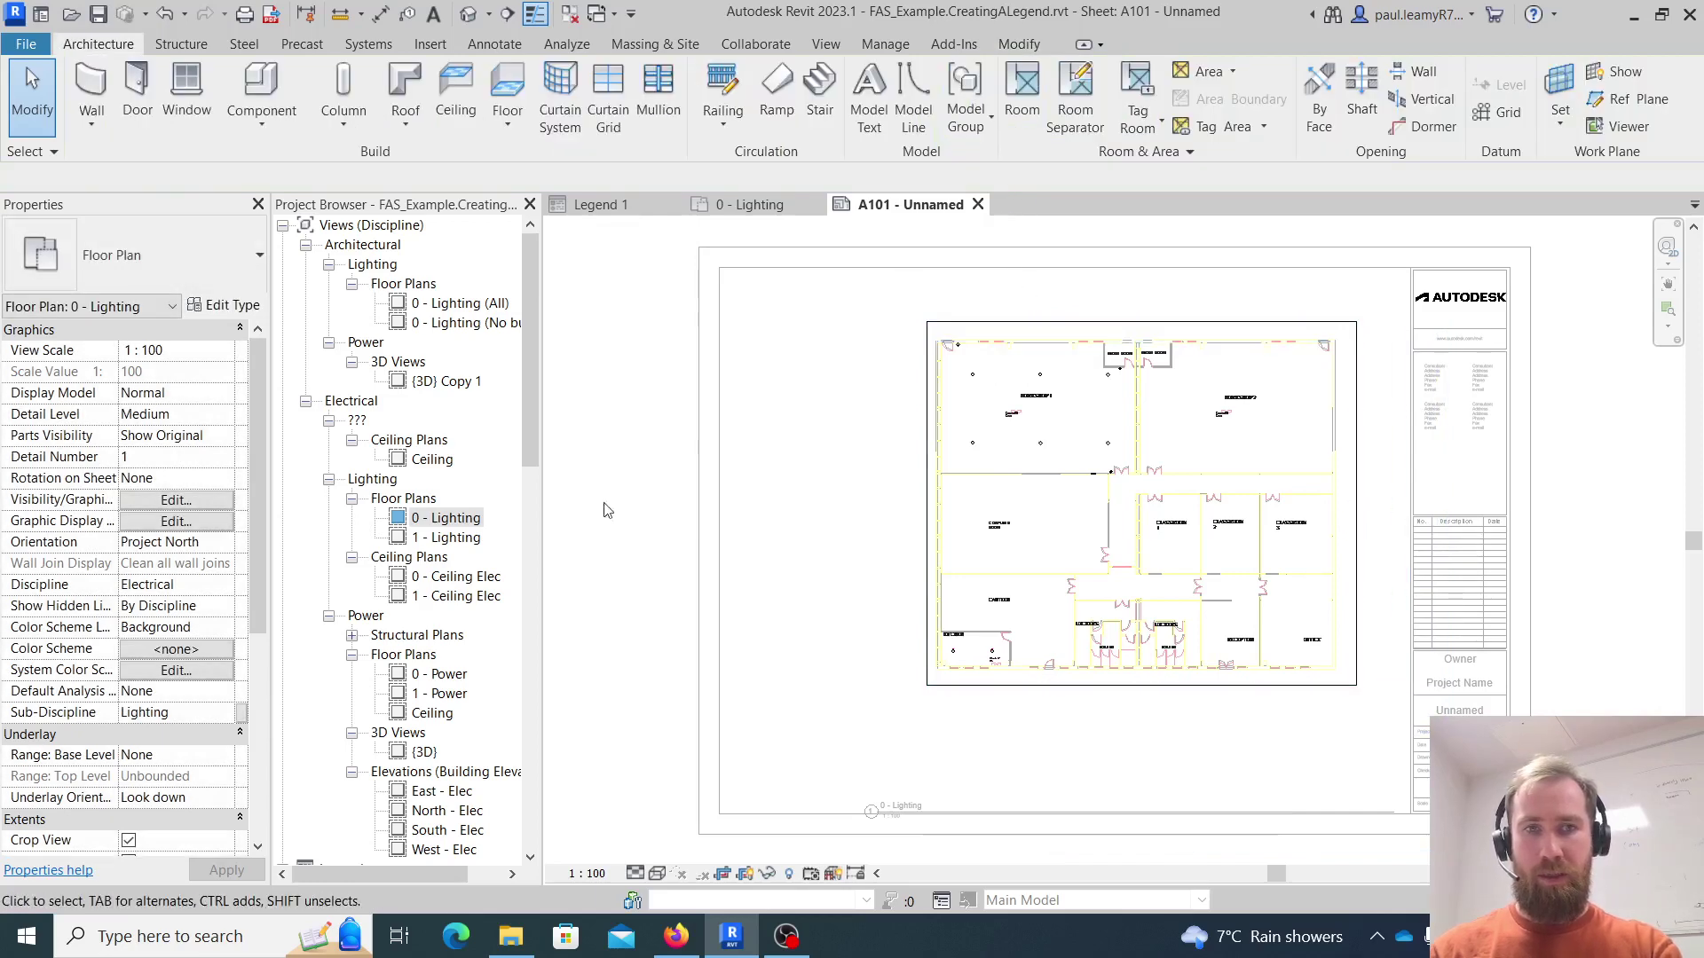
- Move the 0 - Lighting viewport upward and slightly toward the title block on sheet A101
{"action": "scroll", "coordinate": [435, 624], "scroll_direction": "down", "scroll_amount": 4}
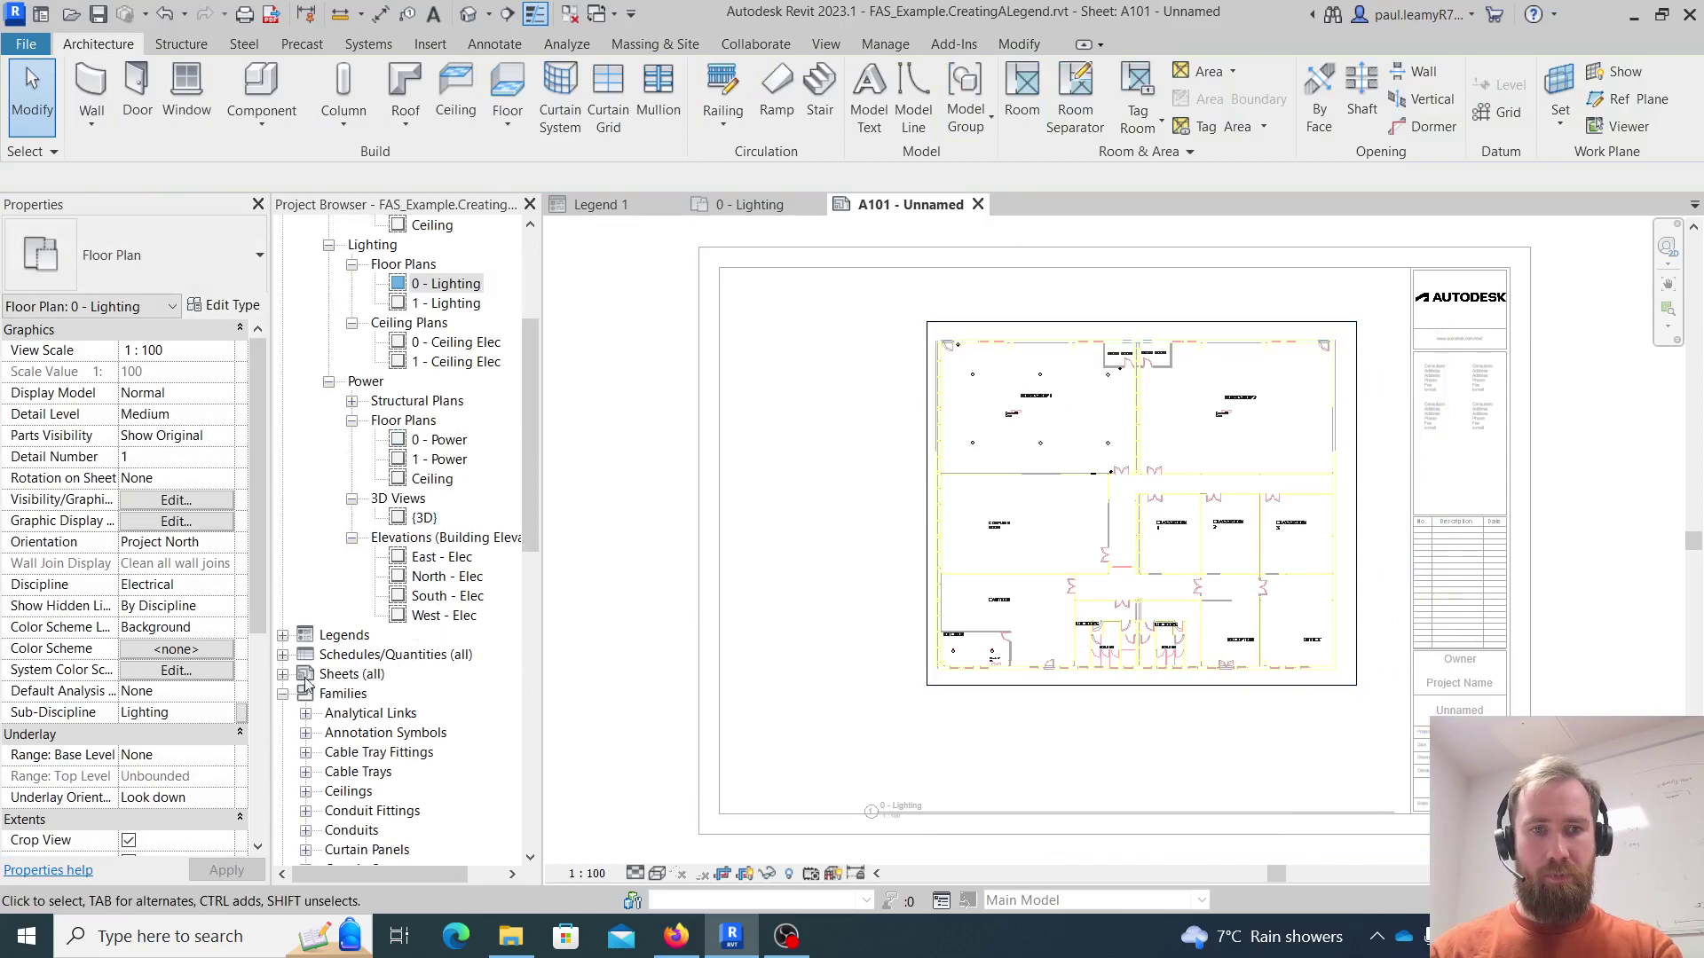
{"action": "left_click", "coordinate": [283, 676]}
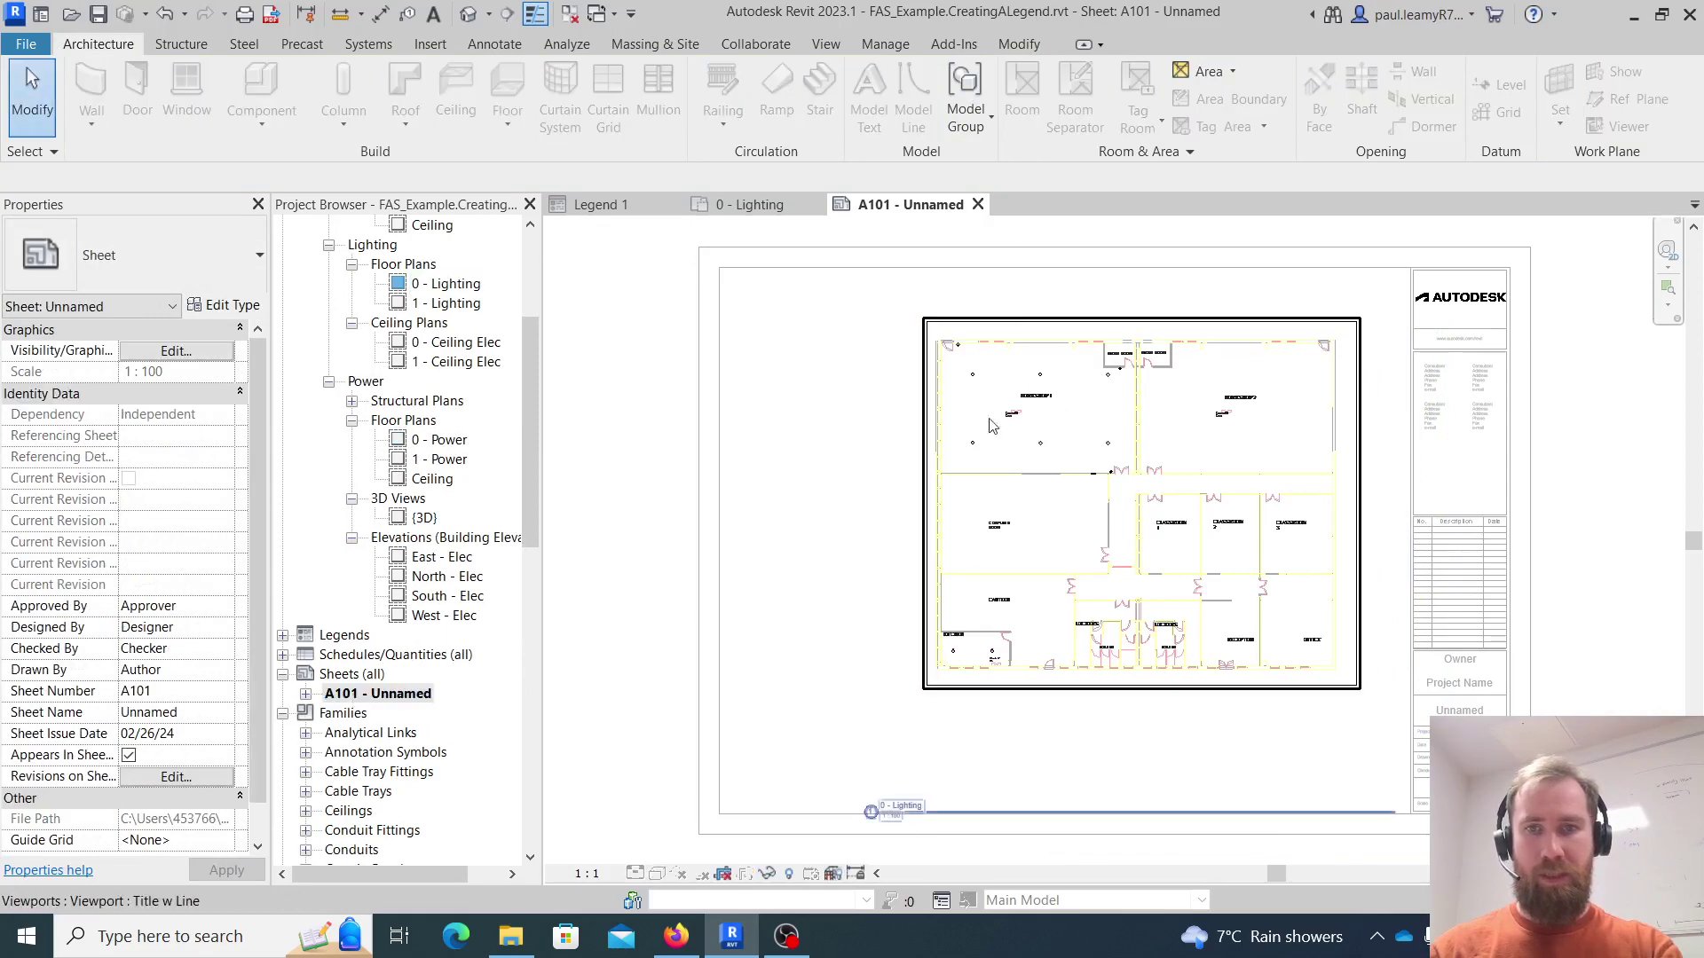
{"action": "left_click", "coordinate": [1044, 324]}
{"action": "left_click_drag", "start_coordinate": [1018, 317], "coordinate": [1033, 282]}
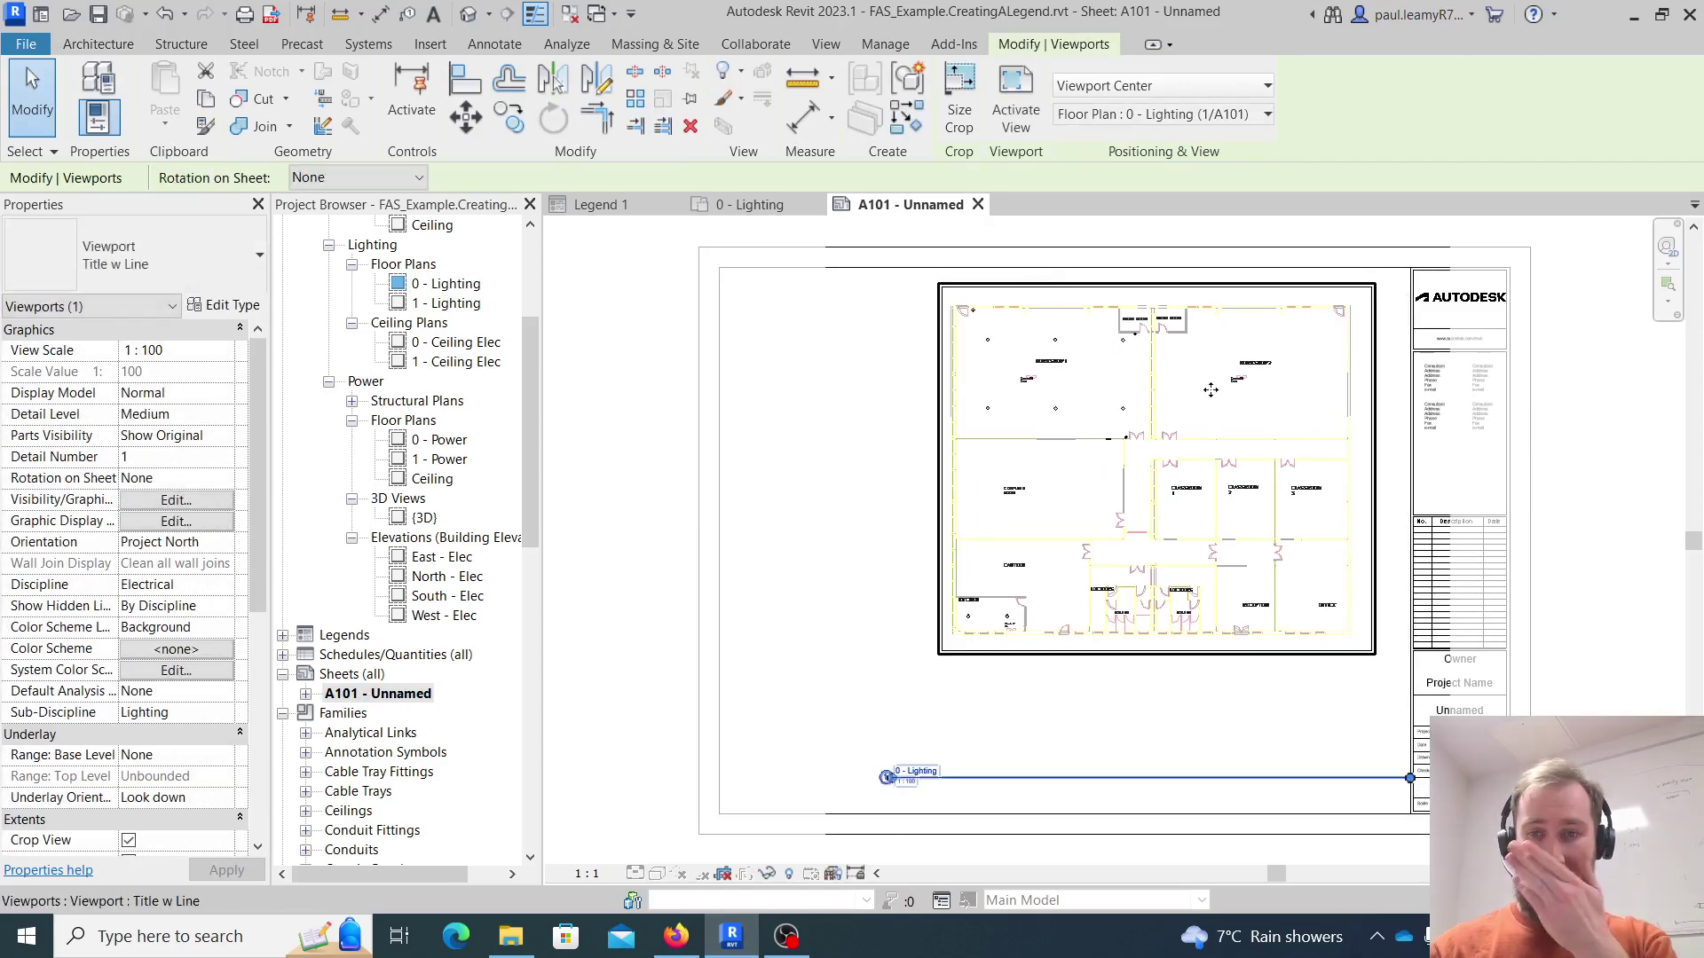
- Examine the smoke detector symbols in Workshop 1 and the overall plan layout on the sheet
{"action": "scroll", "coordinate": [1201, 511], "scroll_direction": "up", "scroll_amount": 3}
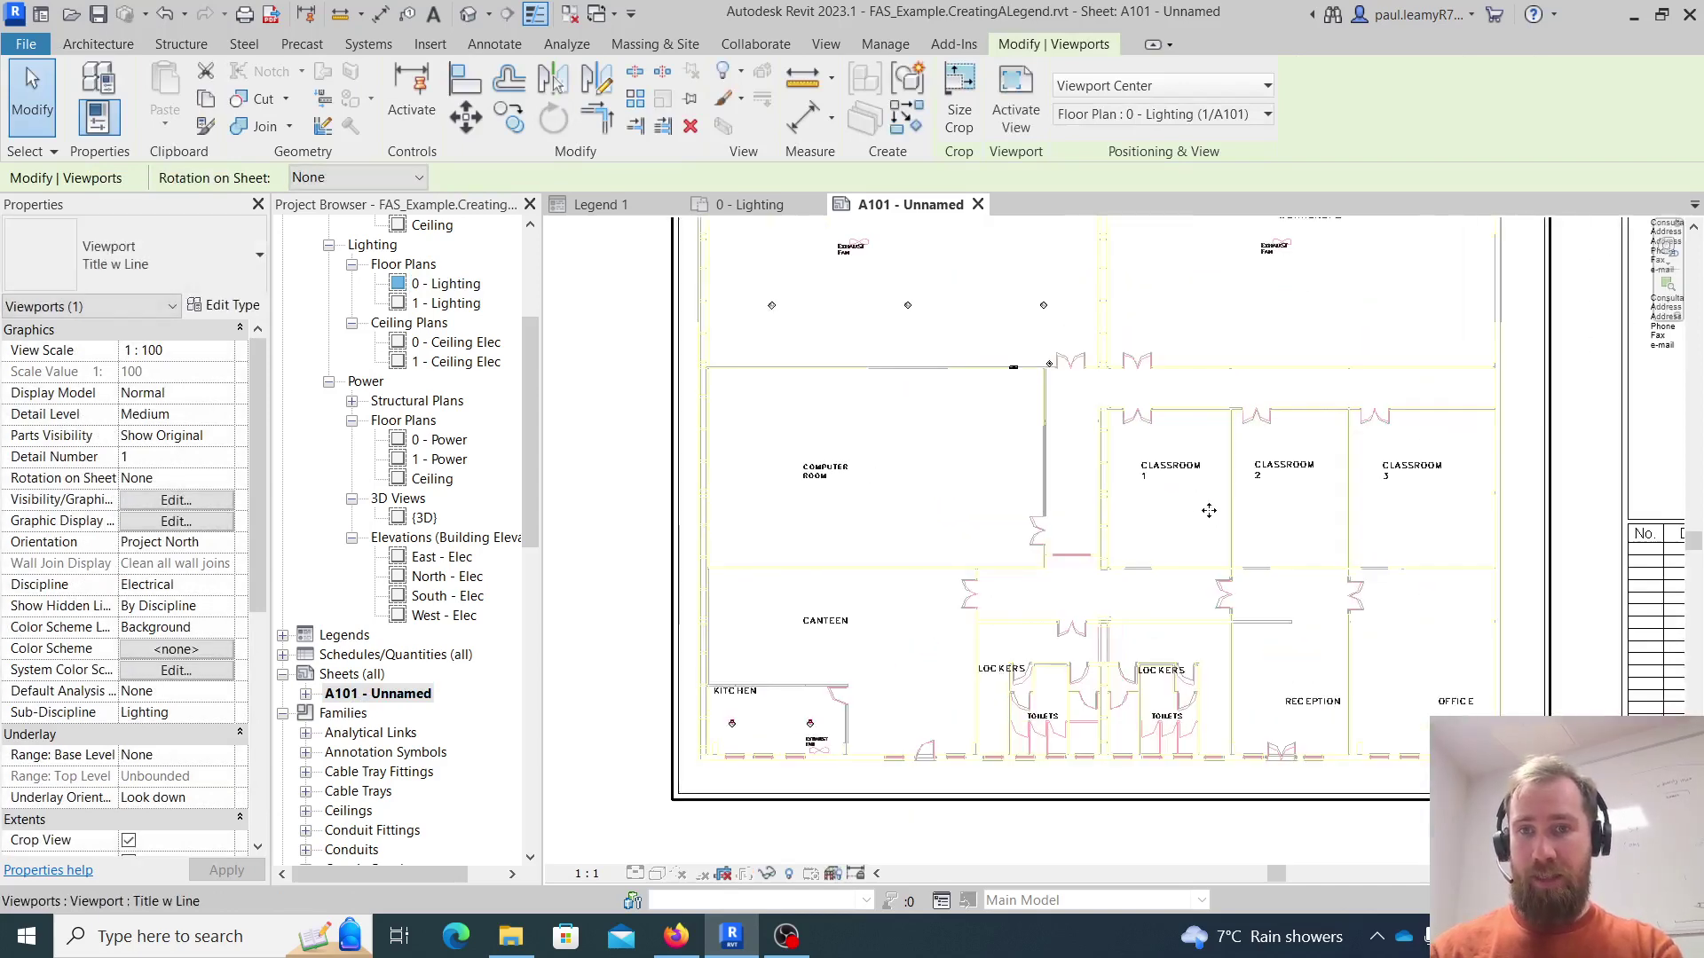
{"action": "scroll", "coordinate": [932, 427], "scroll_direction": "down", "scroll_amount": 2}
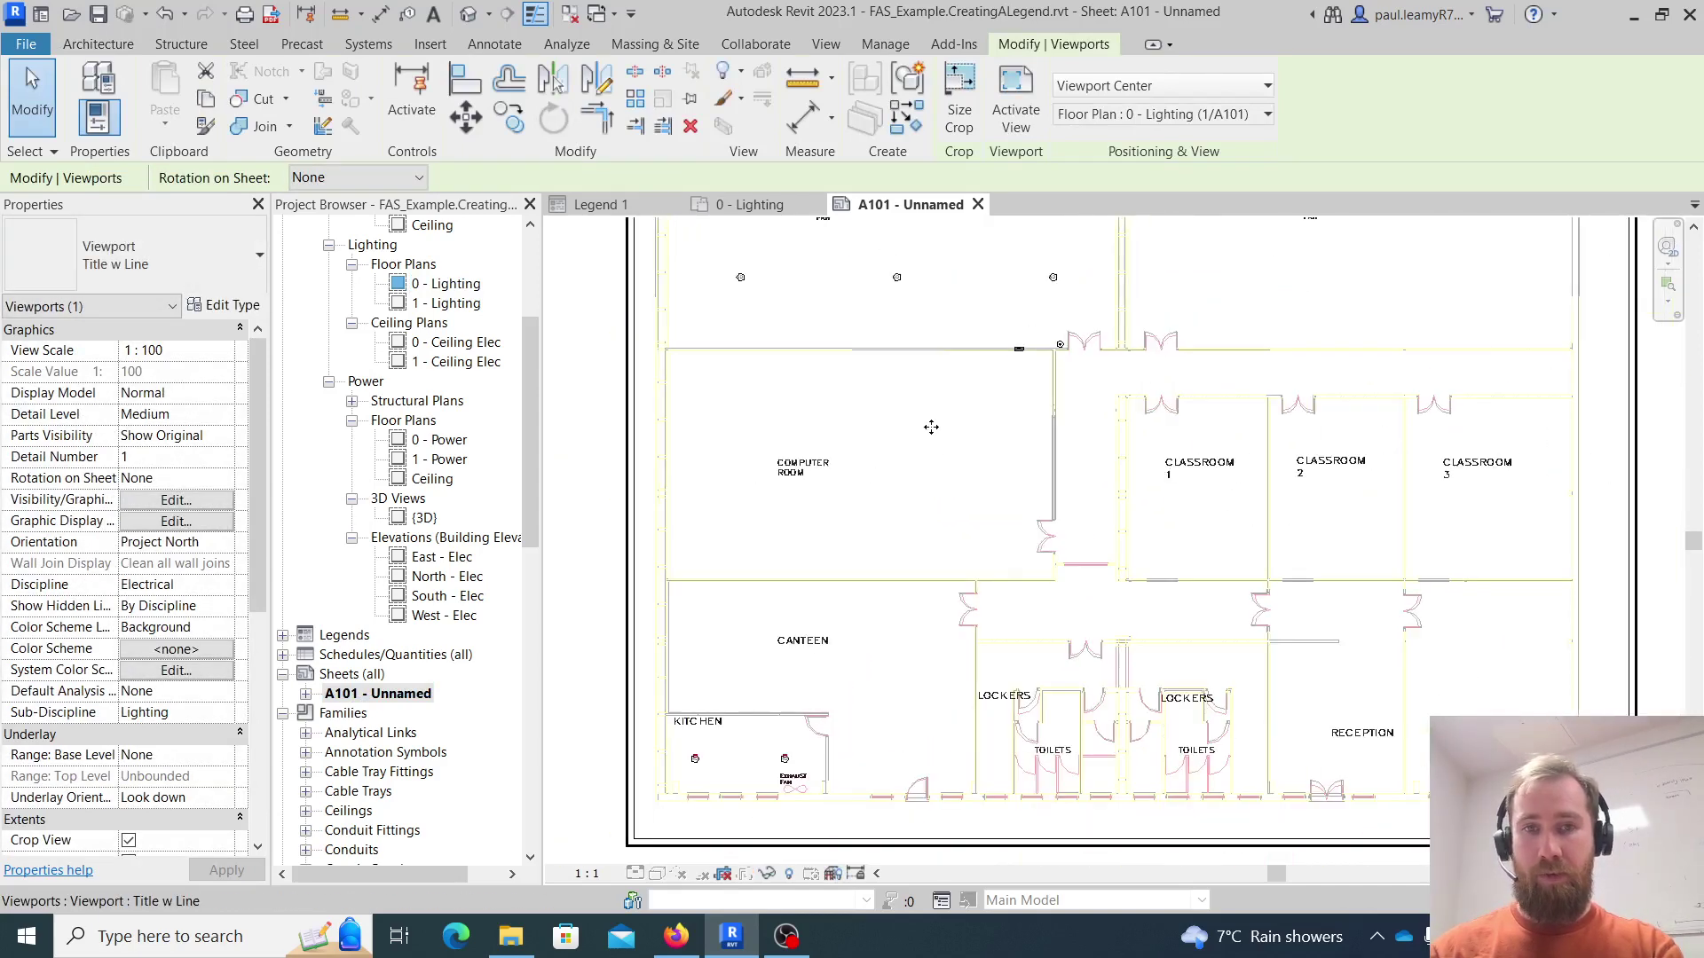
{"action": "scroll", "coordinate": [876, 411], "scroll_direction": "up", "scroll_amount": 5}
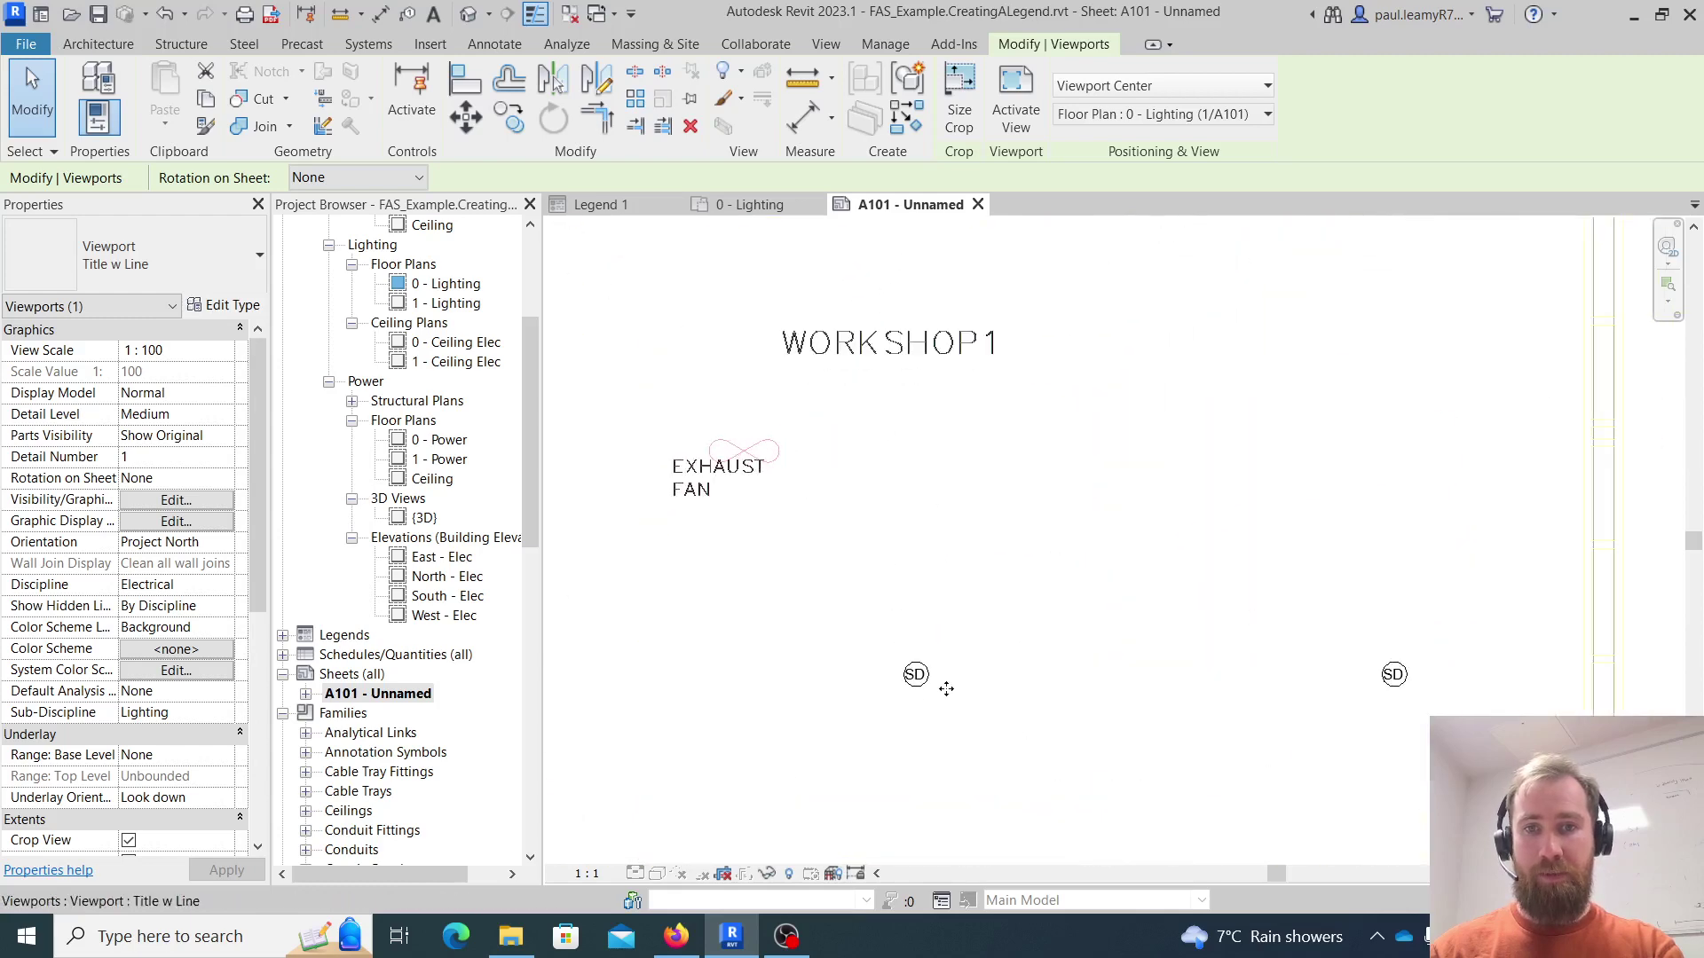
{"action": "scroll", "coordinate": [946, 689], "scroll_direction": "down", "scroll_amount": 5}
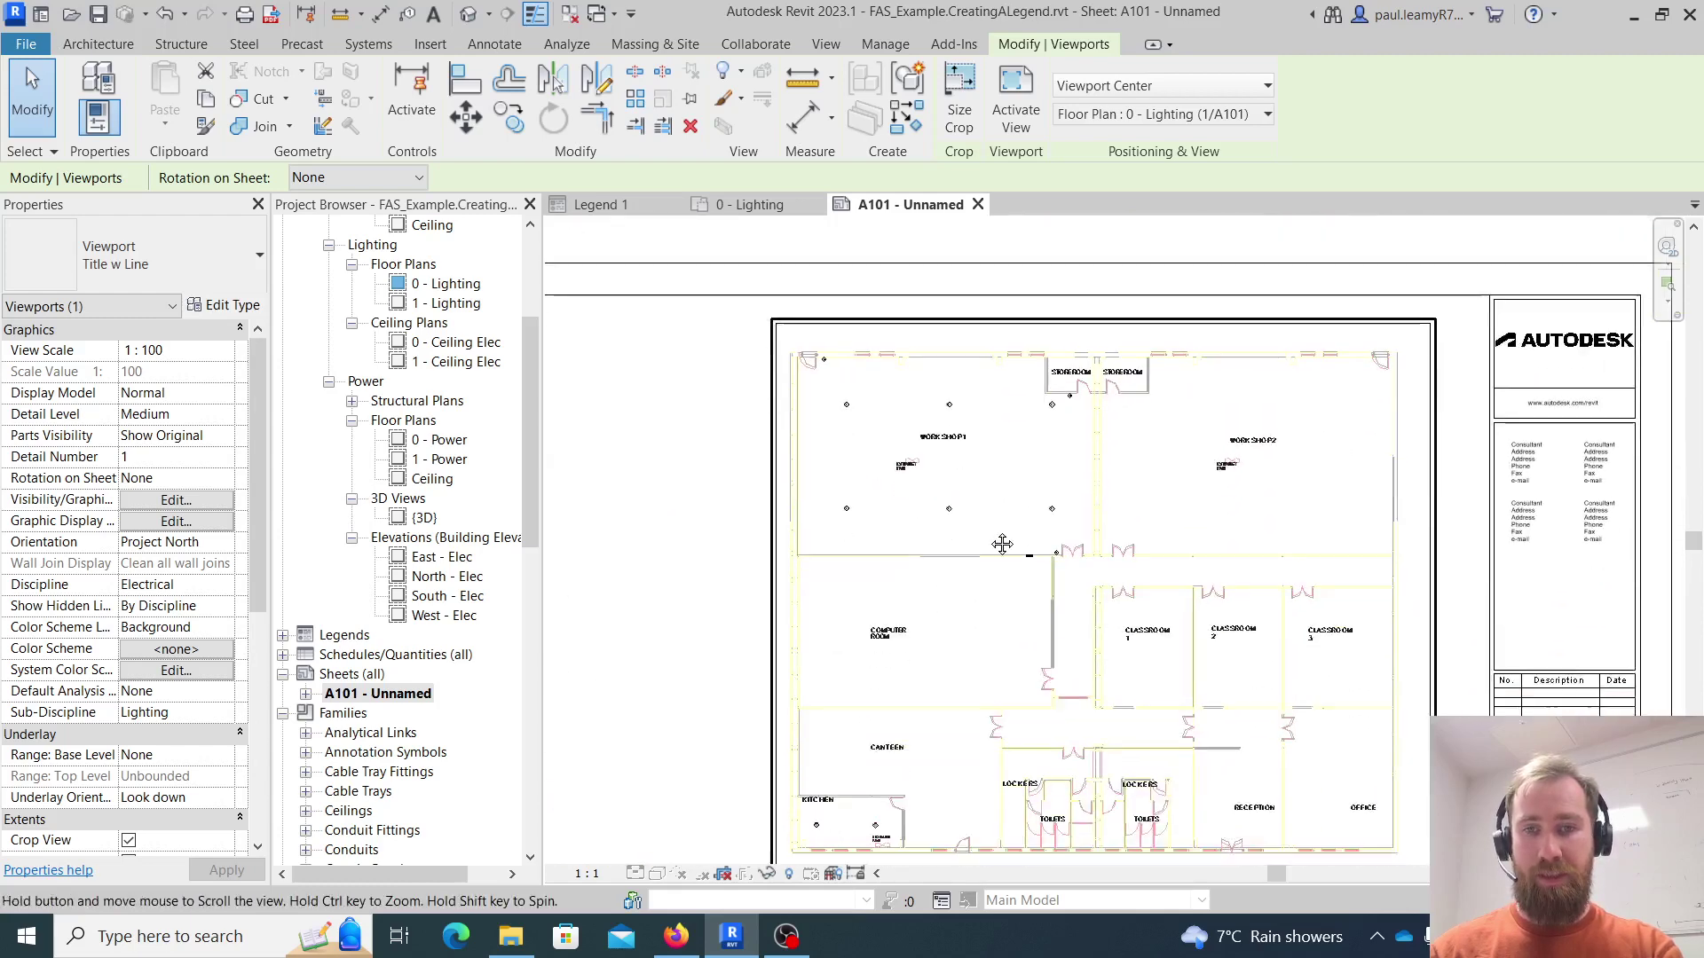
{"action": "scroll", "coordinate": [1002, 544], "scroll_direction": "up", "scroll_amount": 5}
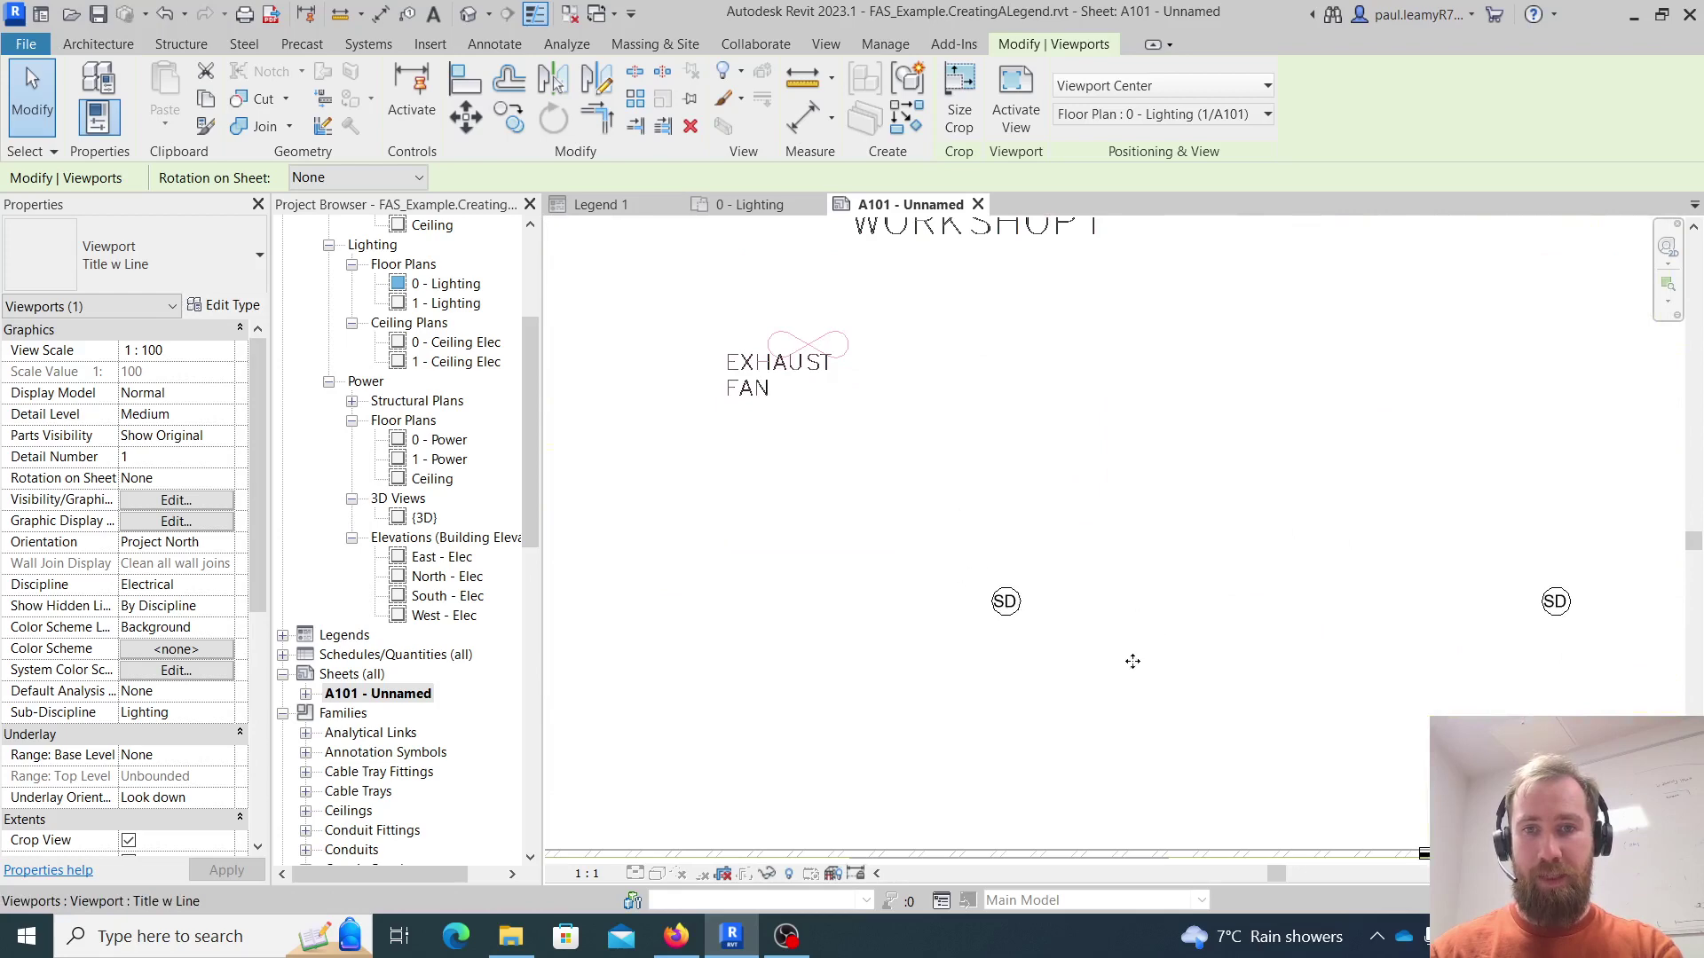
{"action": "scroll", "coordinate": [1007, 604], "scroll_direction": "down", "scroll_amount": 5}
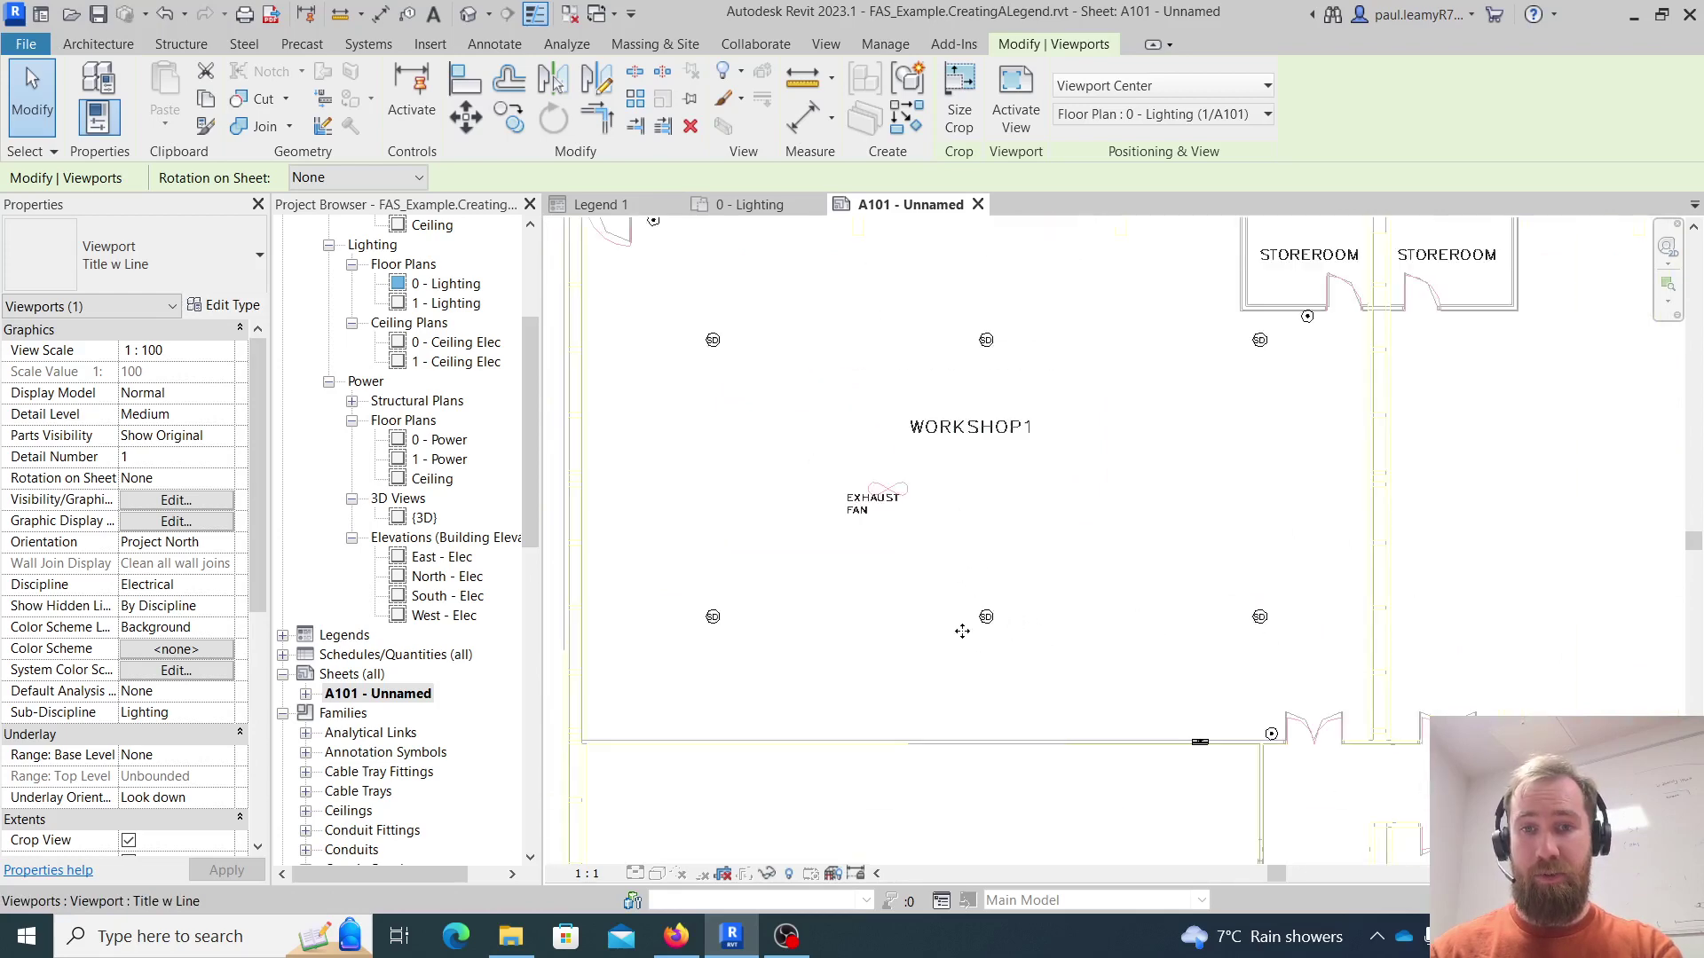
{"action": "scroll", "coordinate": [1043, 485], "scroll_direction": "down", "scroll_amount": 4}
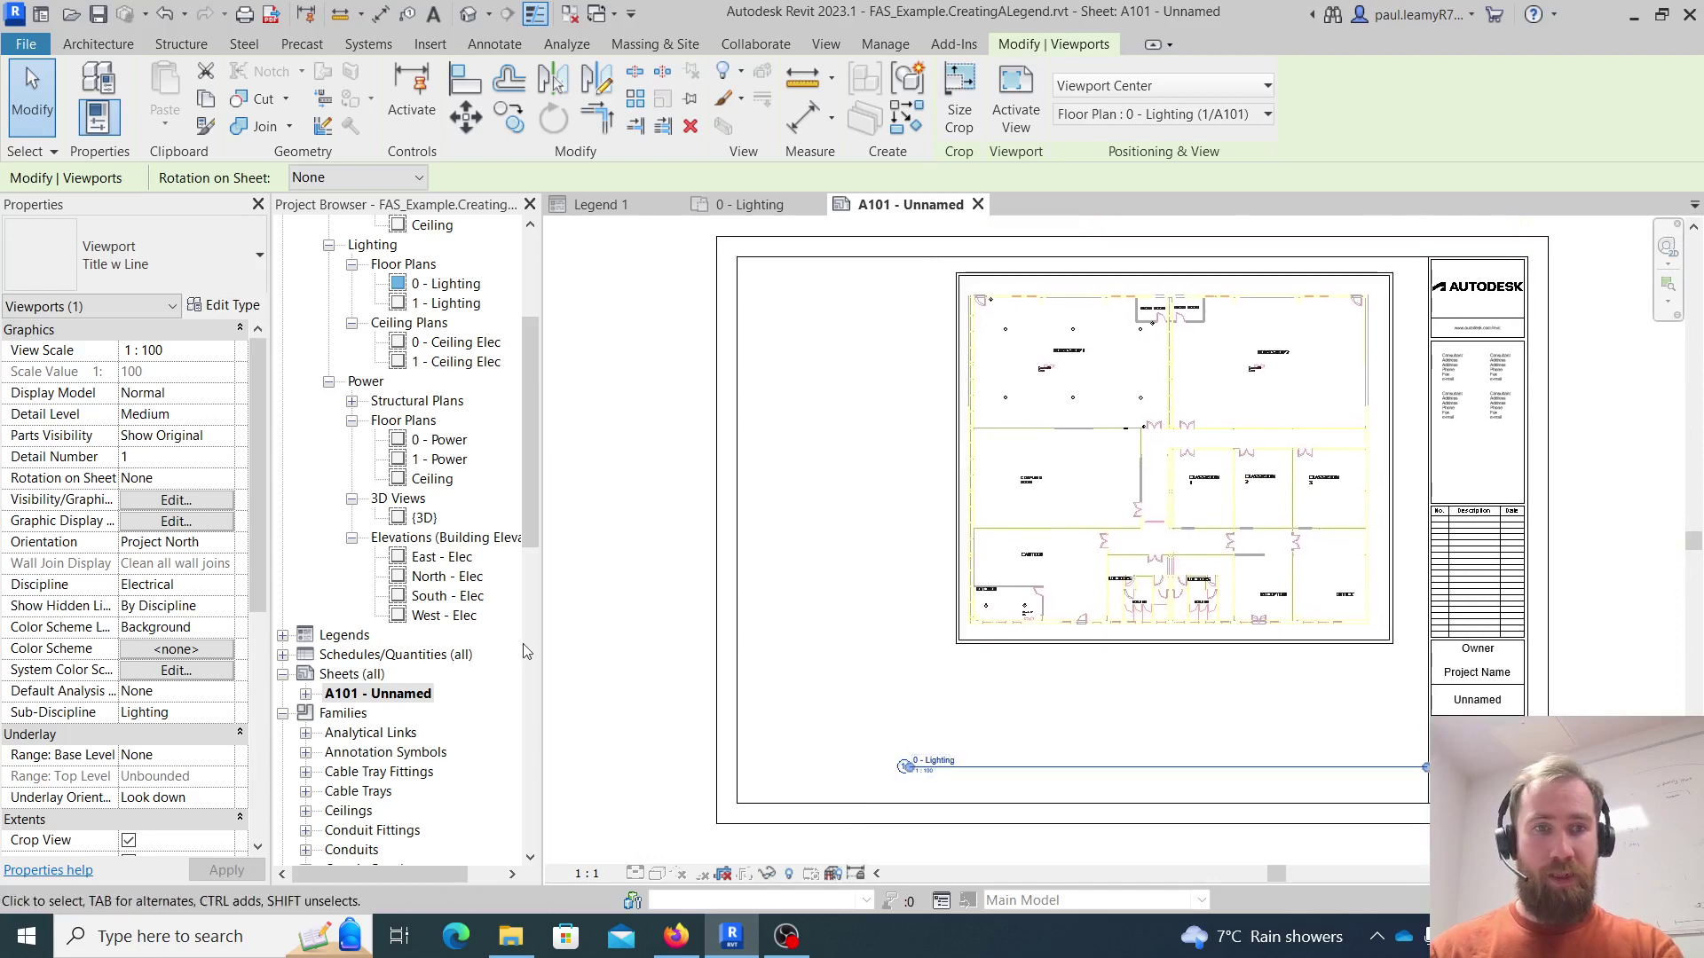
- Create a new legend view named Fire Alarm at a scale of 1 : 50
{"action": "right_click", "coordinate": [338, 637]}
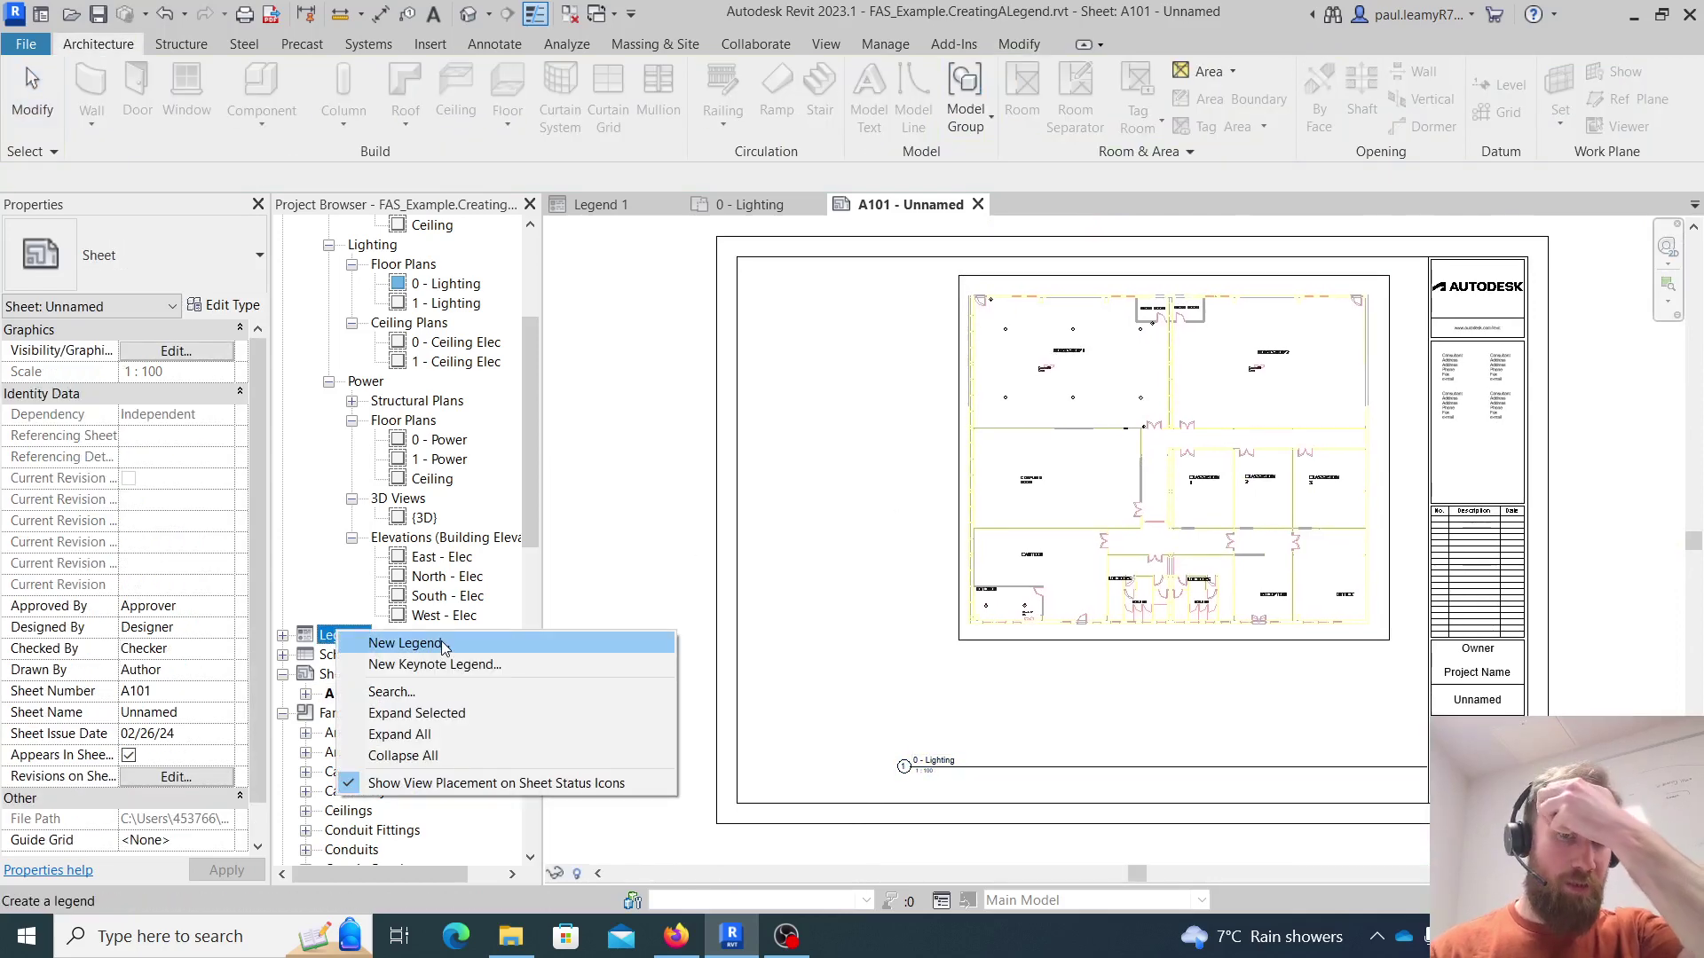
{"action": "left_click", "coordinate": [445, 647]}
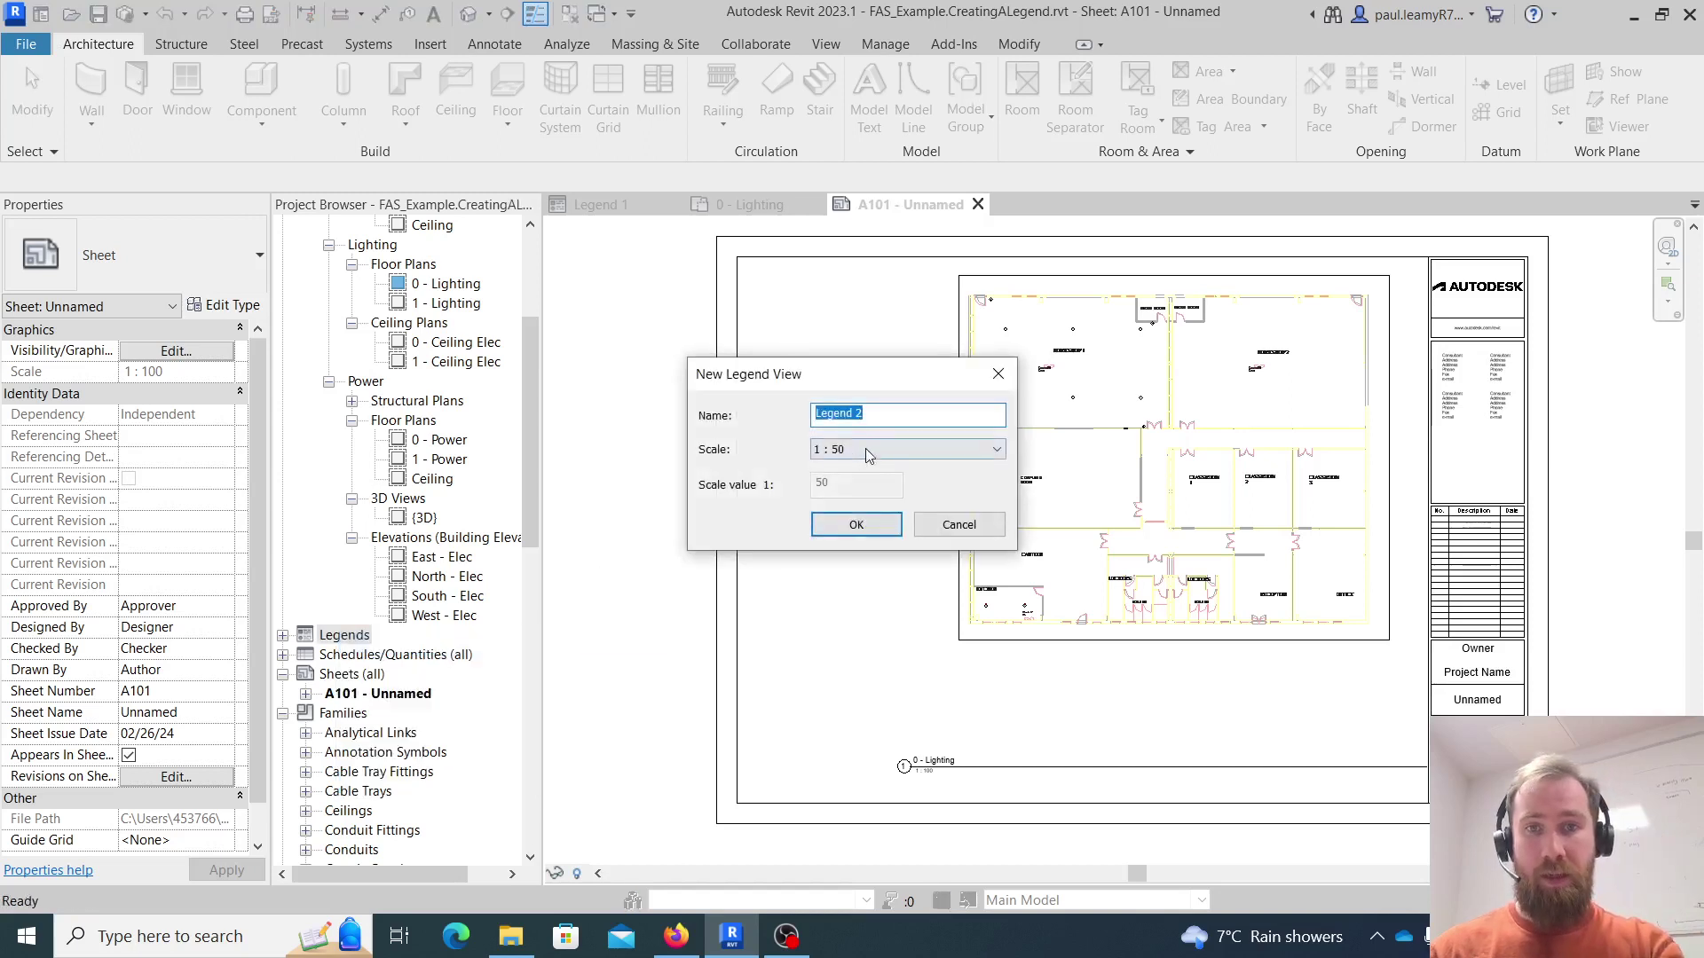
{"action": "type", "text": "Fire Al"}
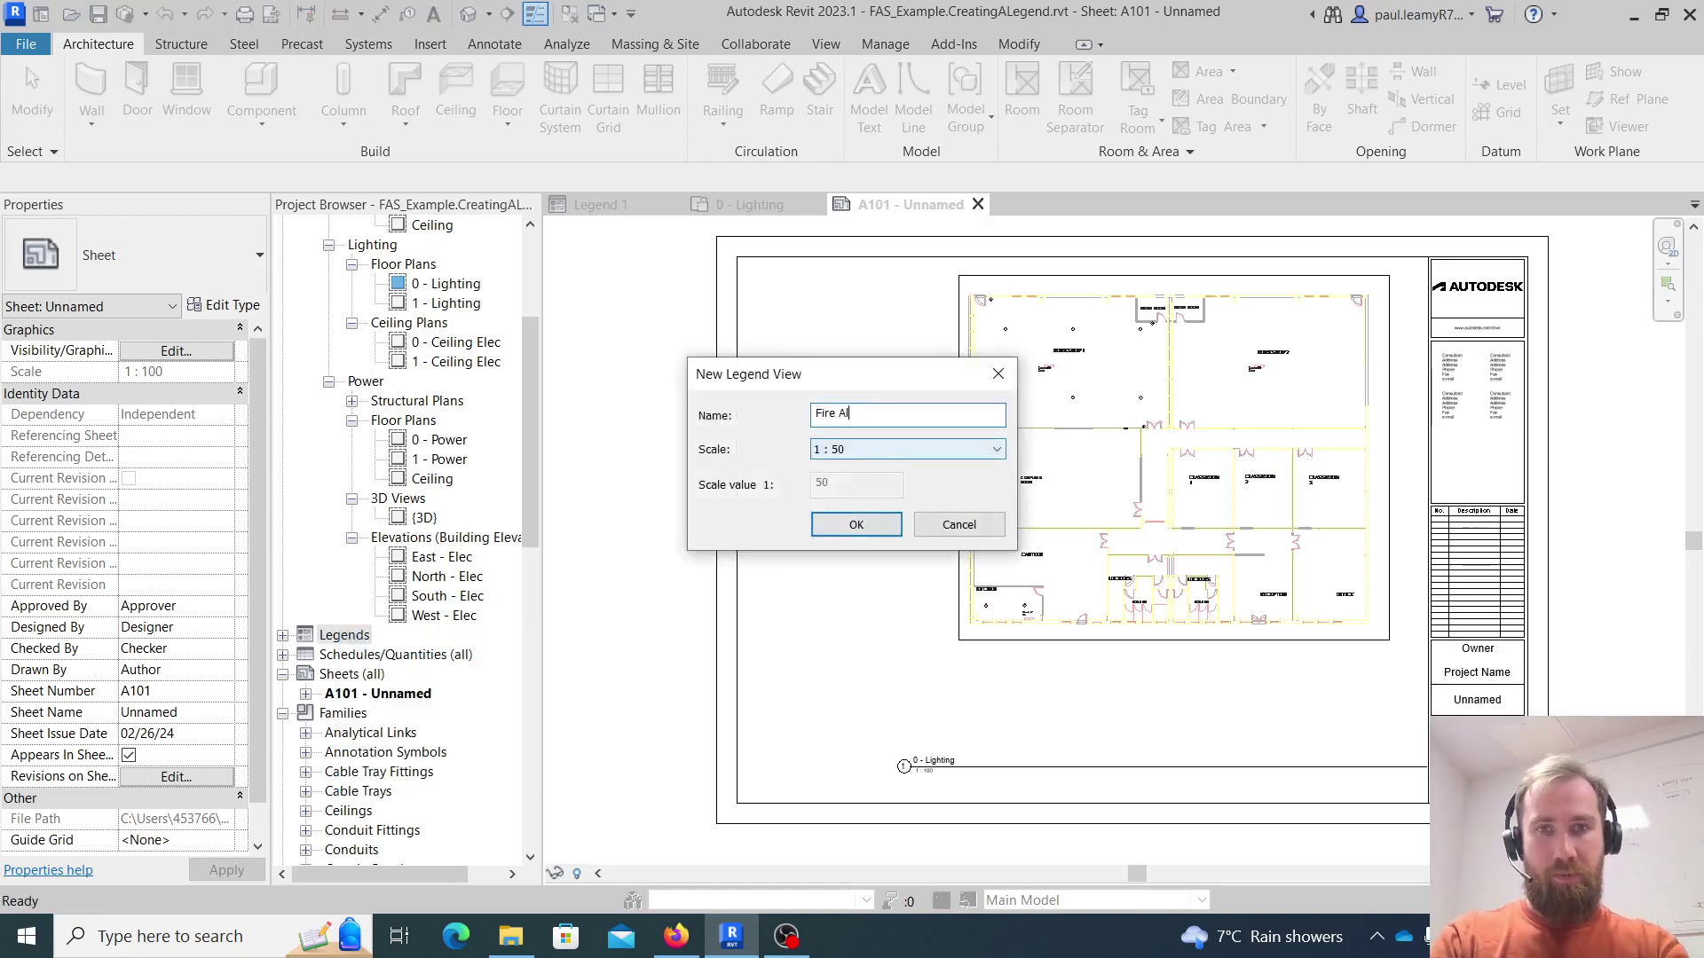
{"action": "type", "text": "arm"}
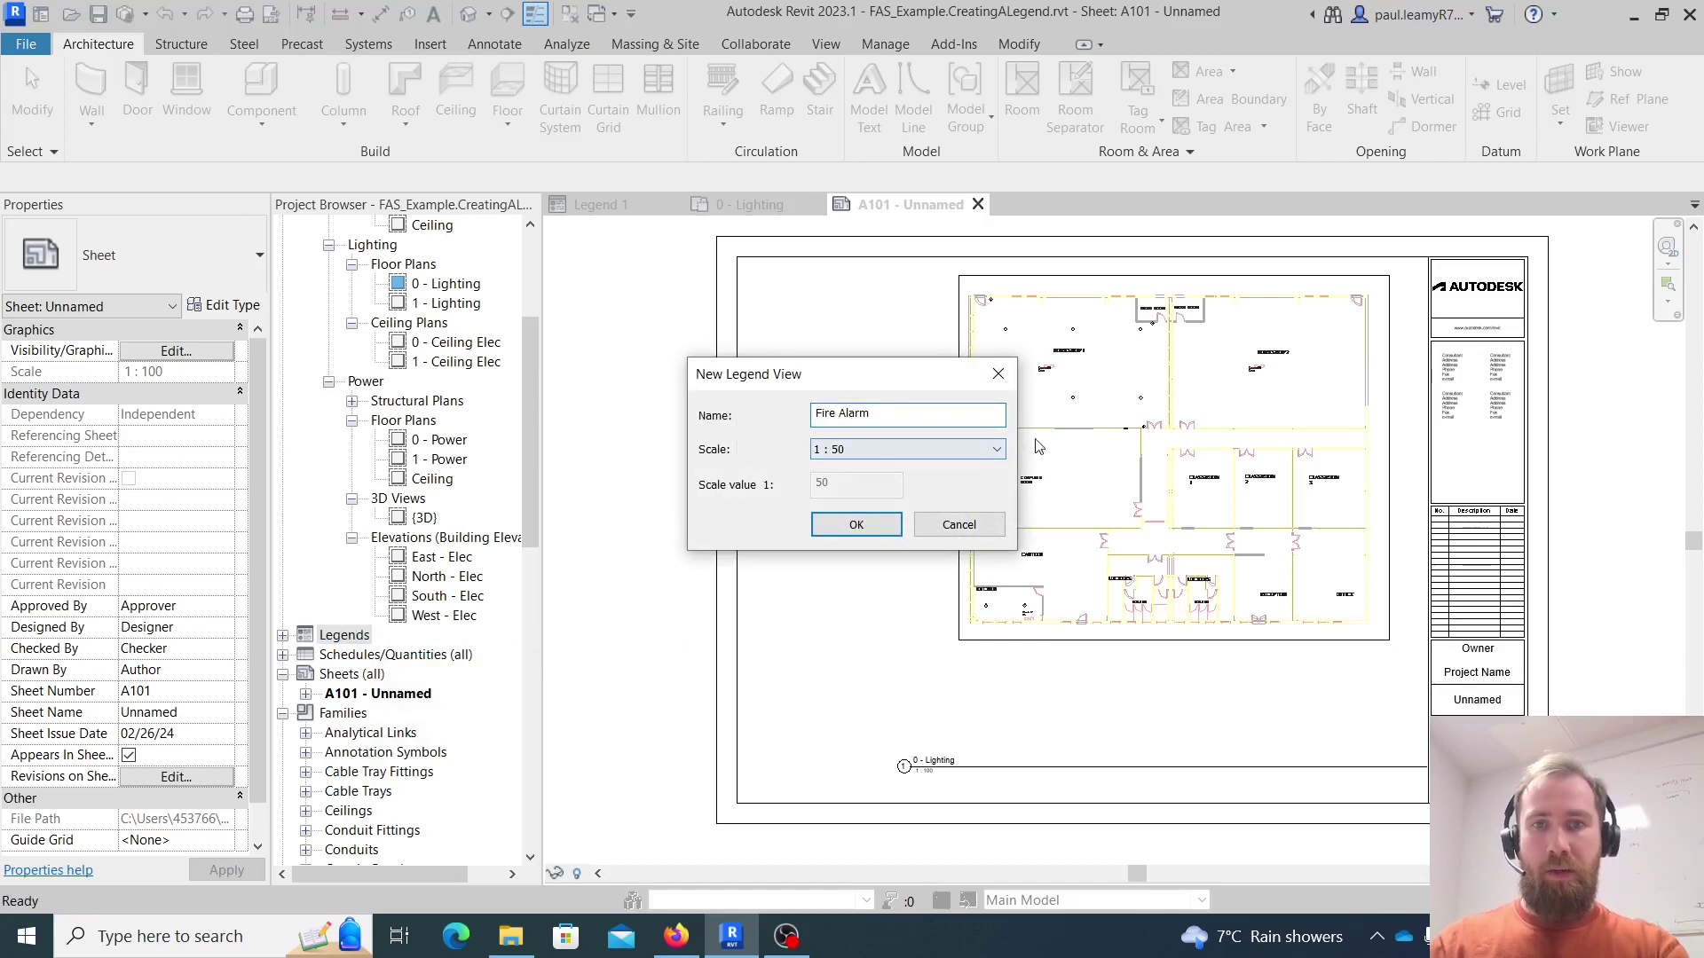
{"action": "left_click", "coordinate": [867, 527]}
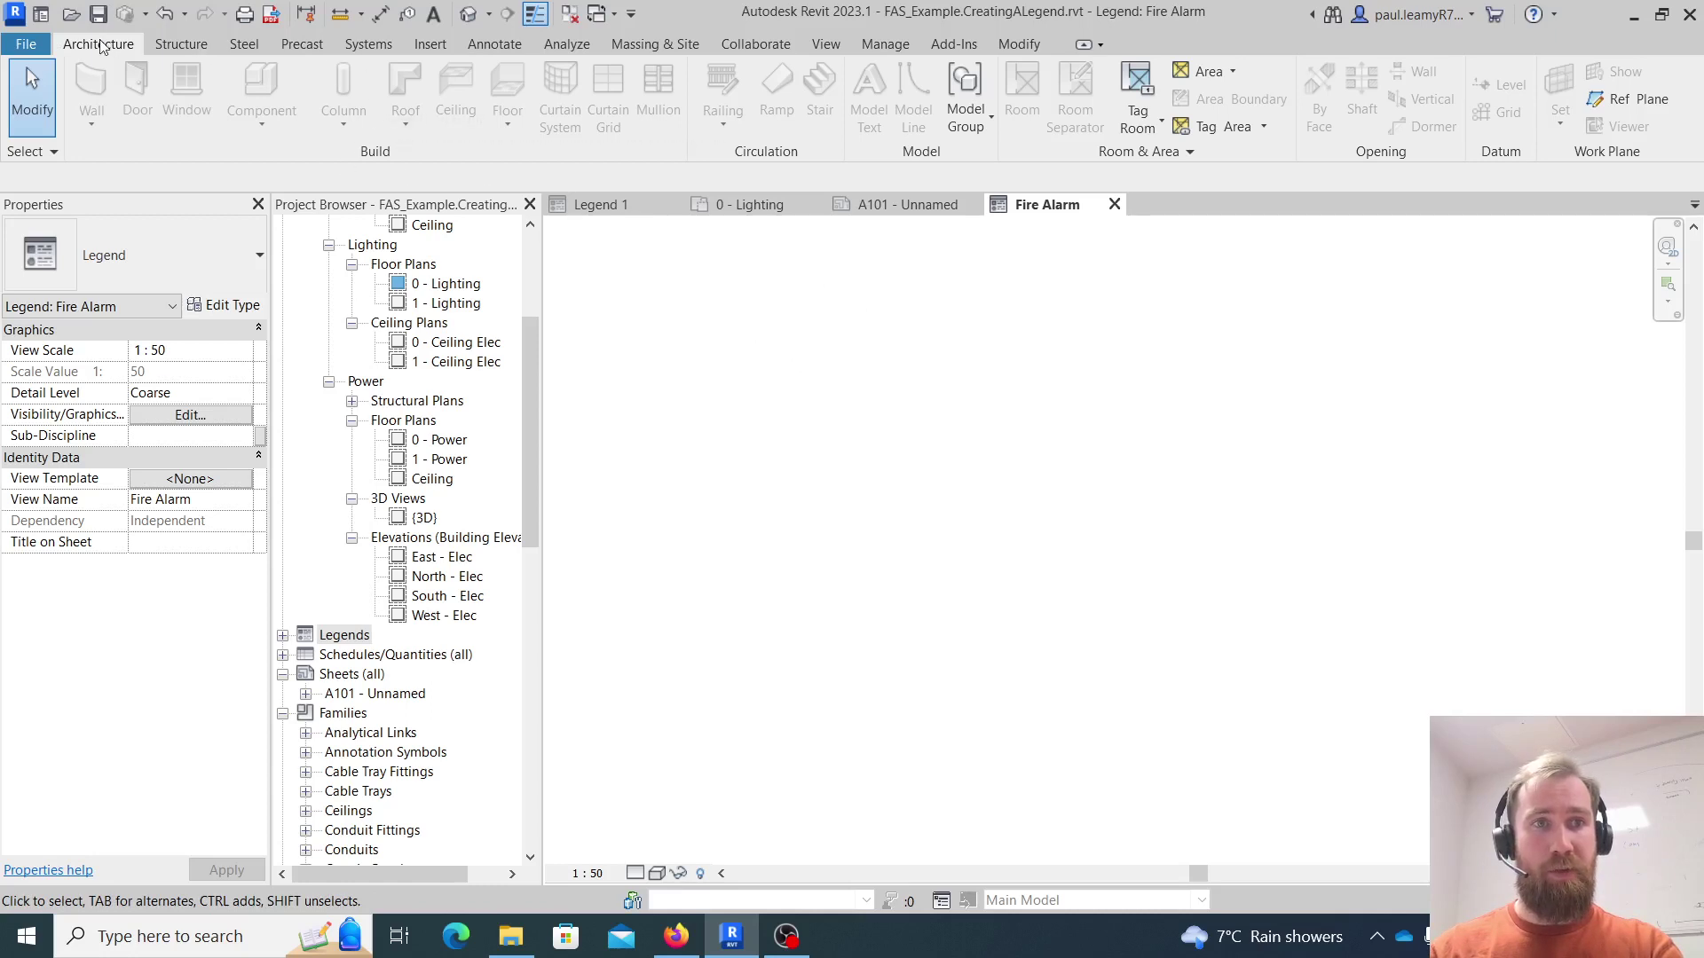
- Place a 3.5mm Arial text note reading "Fire Alarm legend" as the heading of the Fire Alarm legend
{"action": "left_click", "coordinate": [494, 44]}
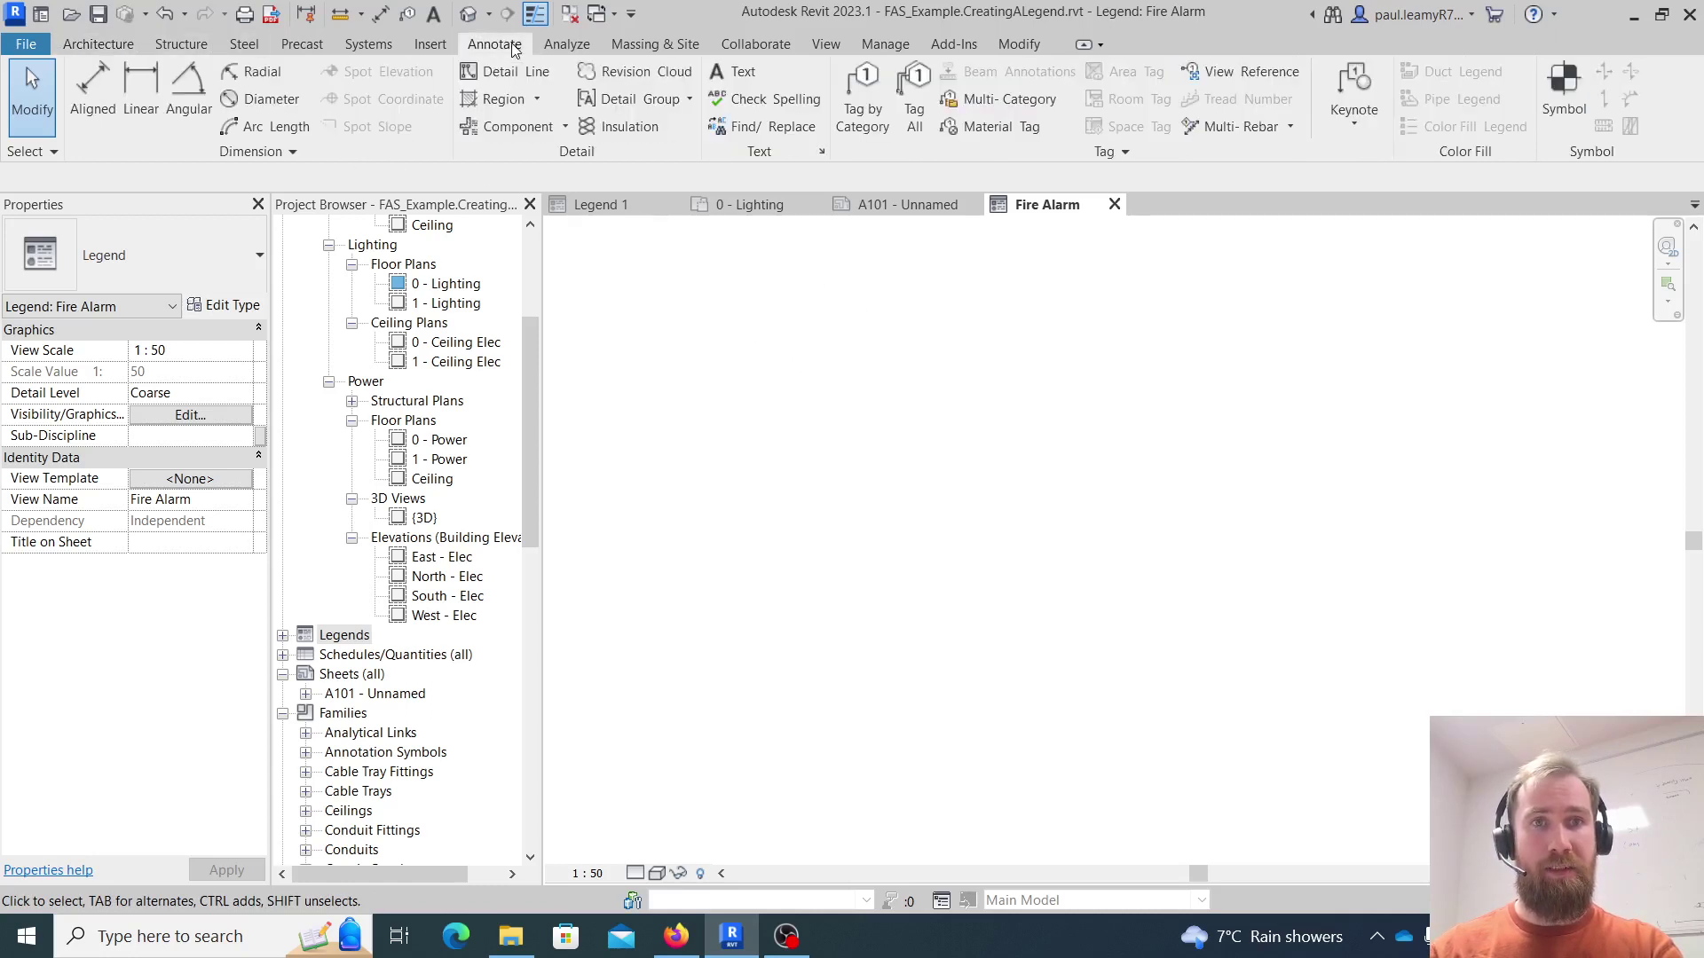
{"action": "left_click", "coordinate": [737, 75]}
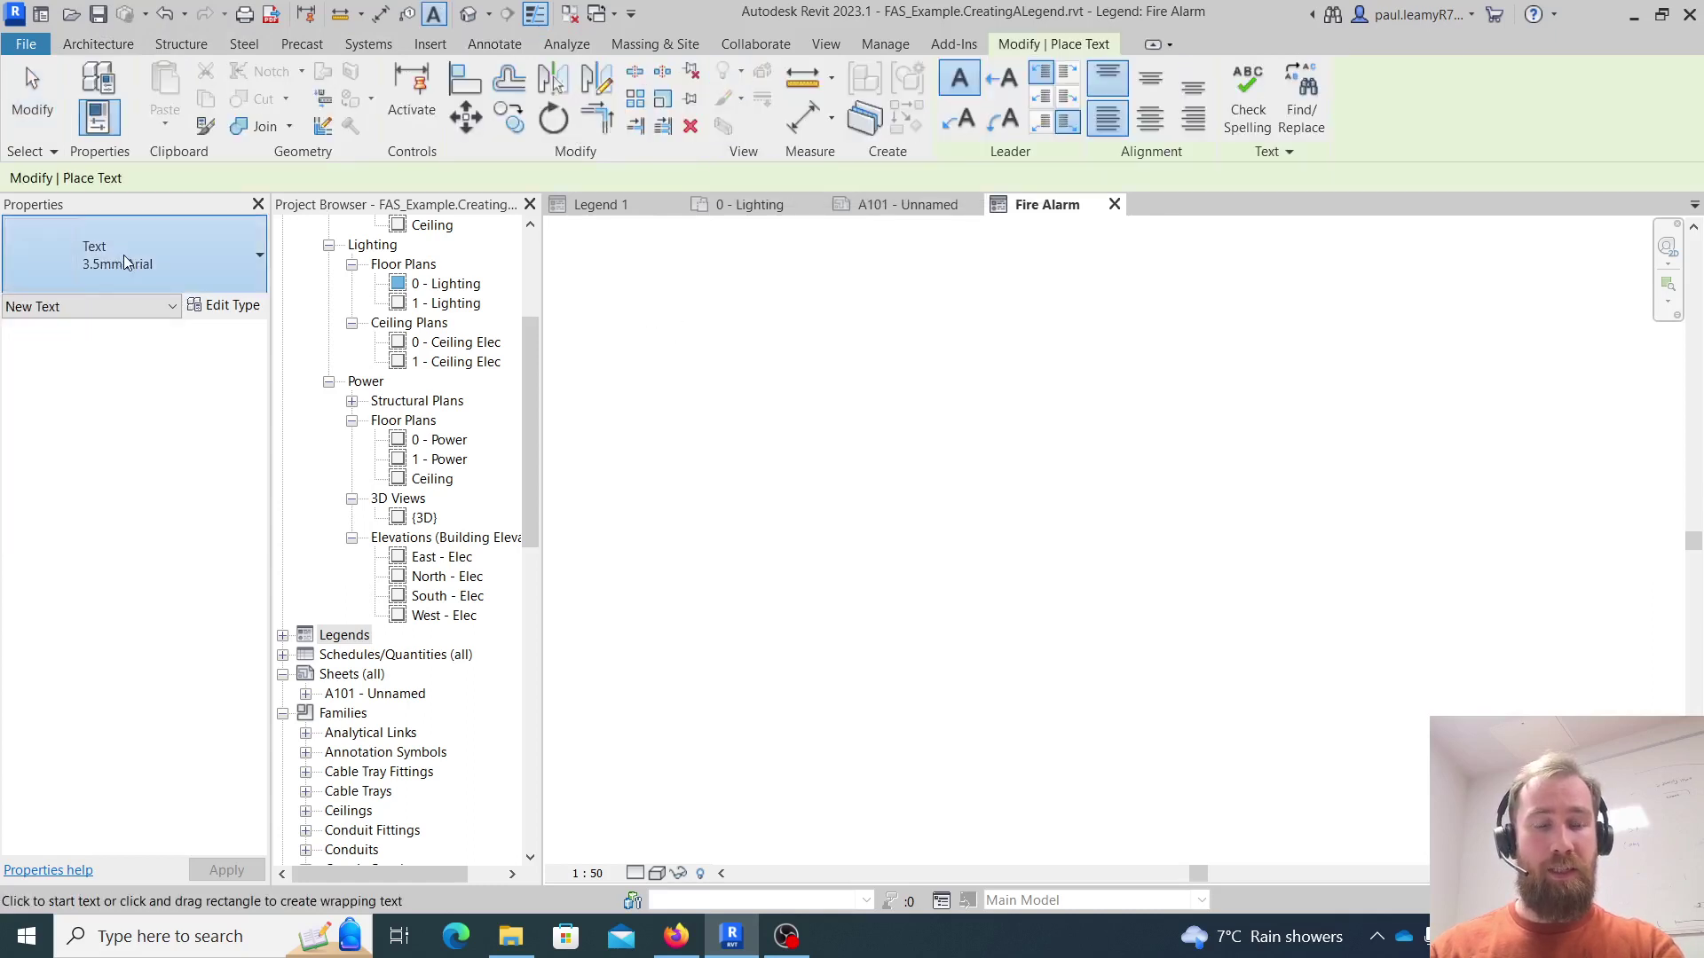
{"action": "left_click", "coordinate": [120, 259]}
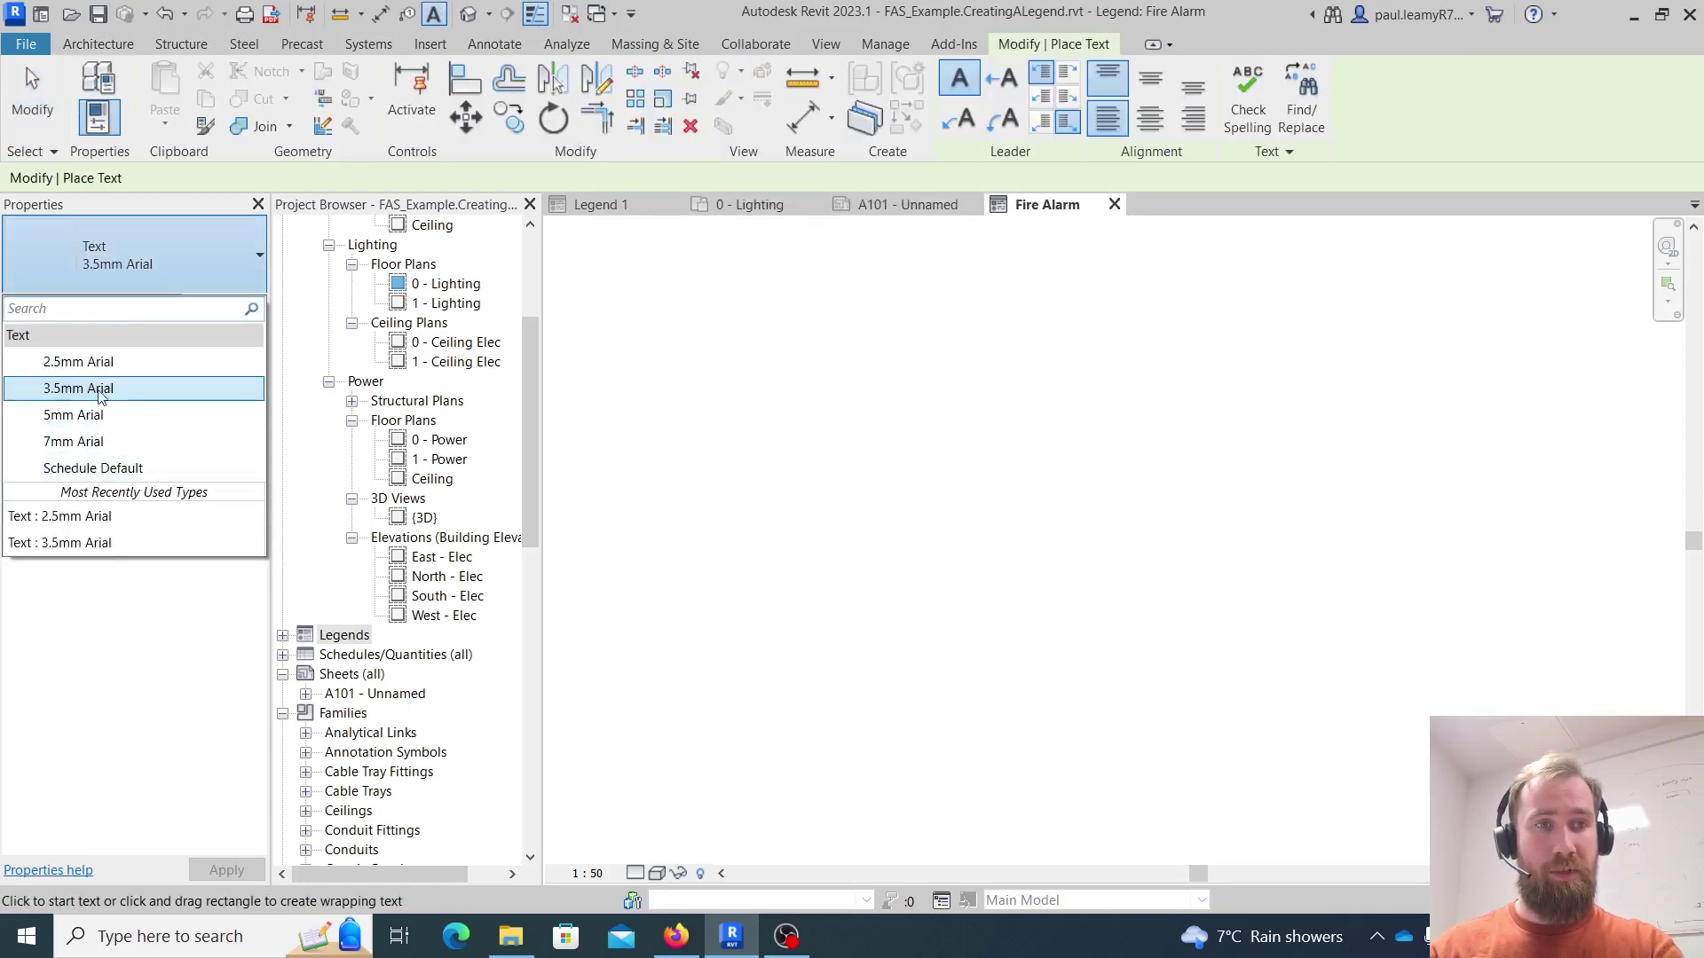
{"action": "left_click", "coordinate": [96, 389]}
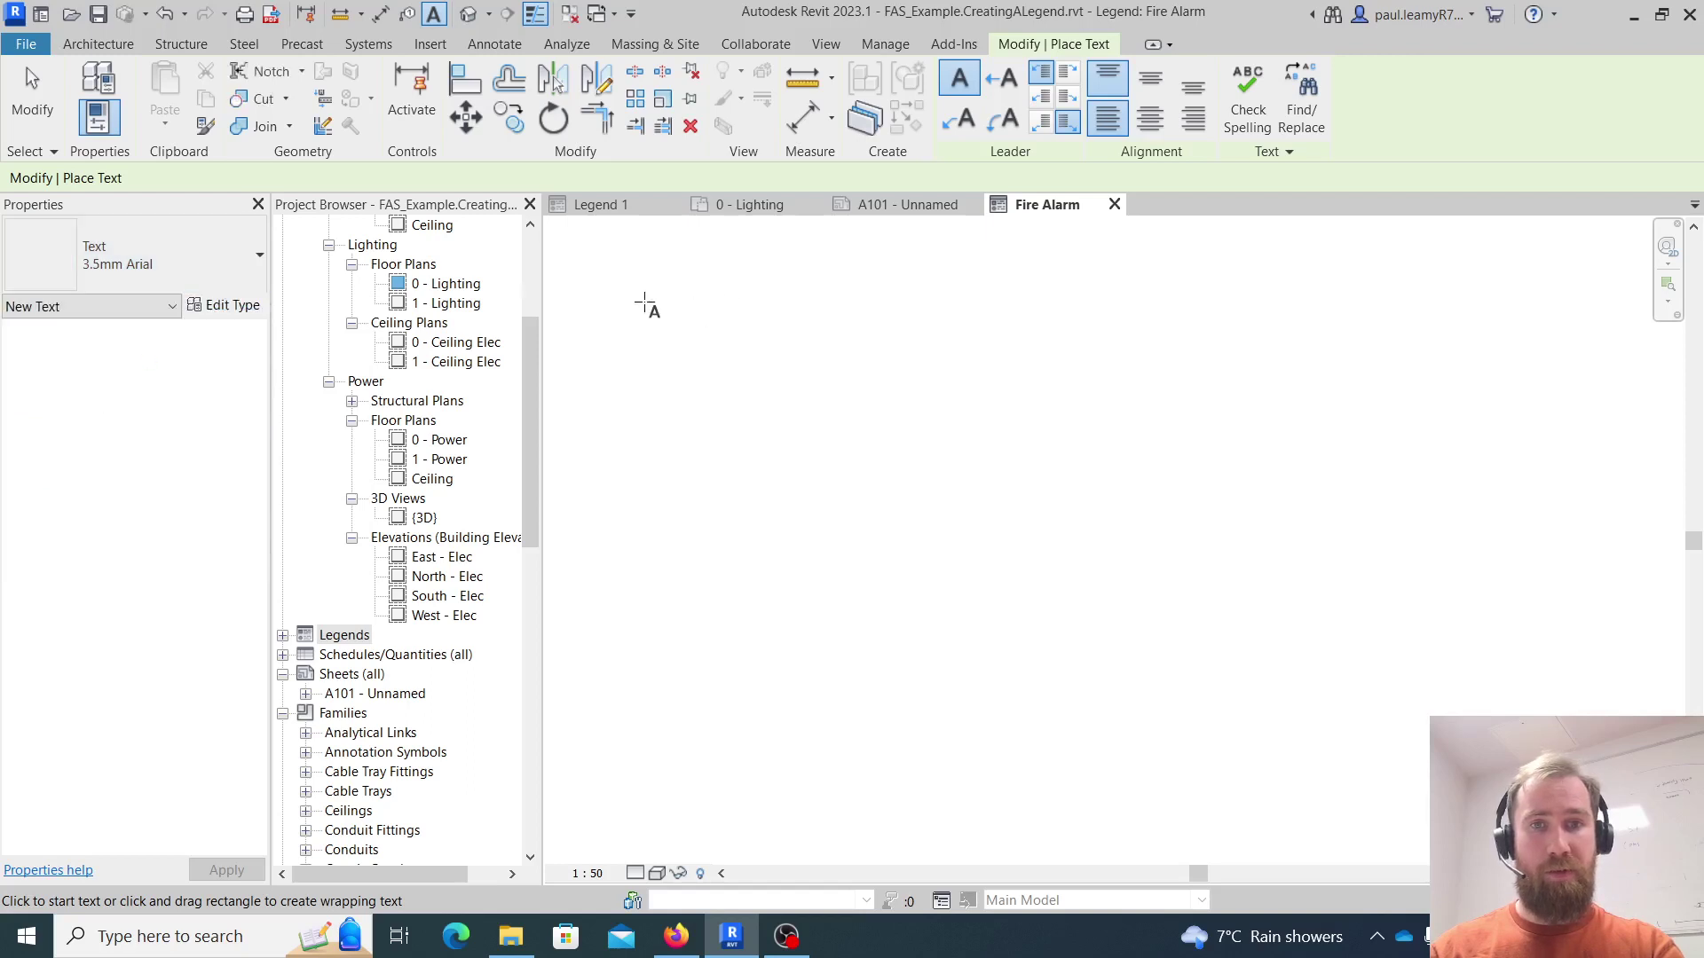
{"action": "left_click", "coordinate": [629, 302]}
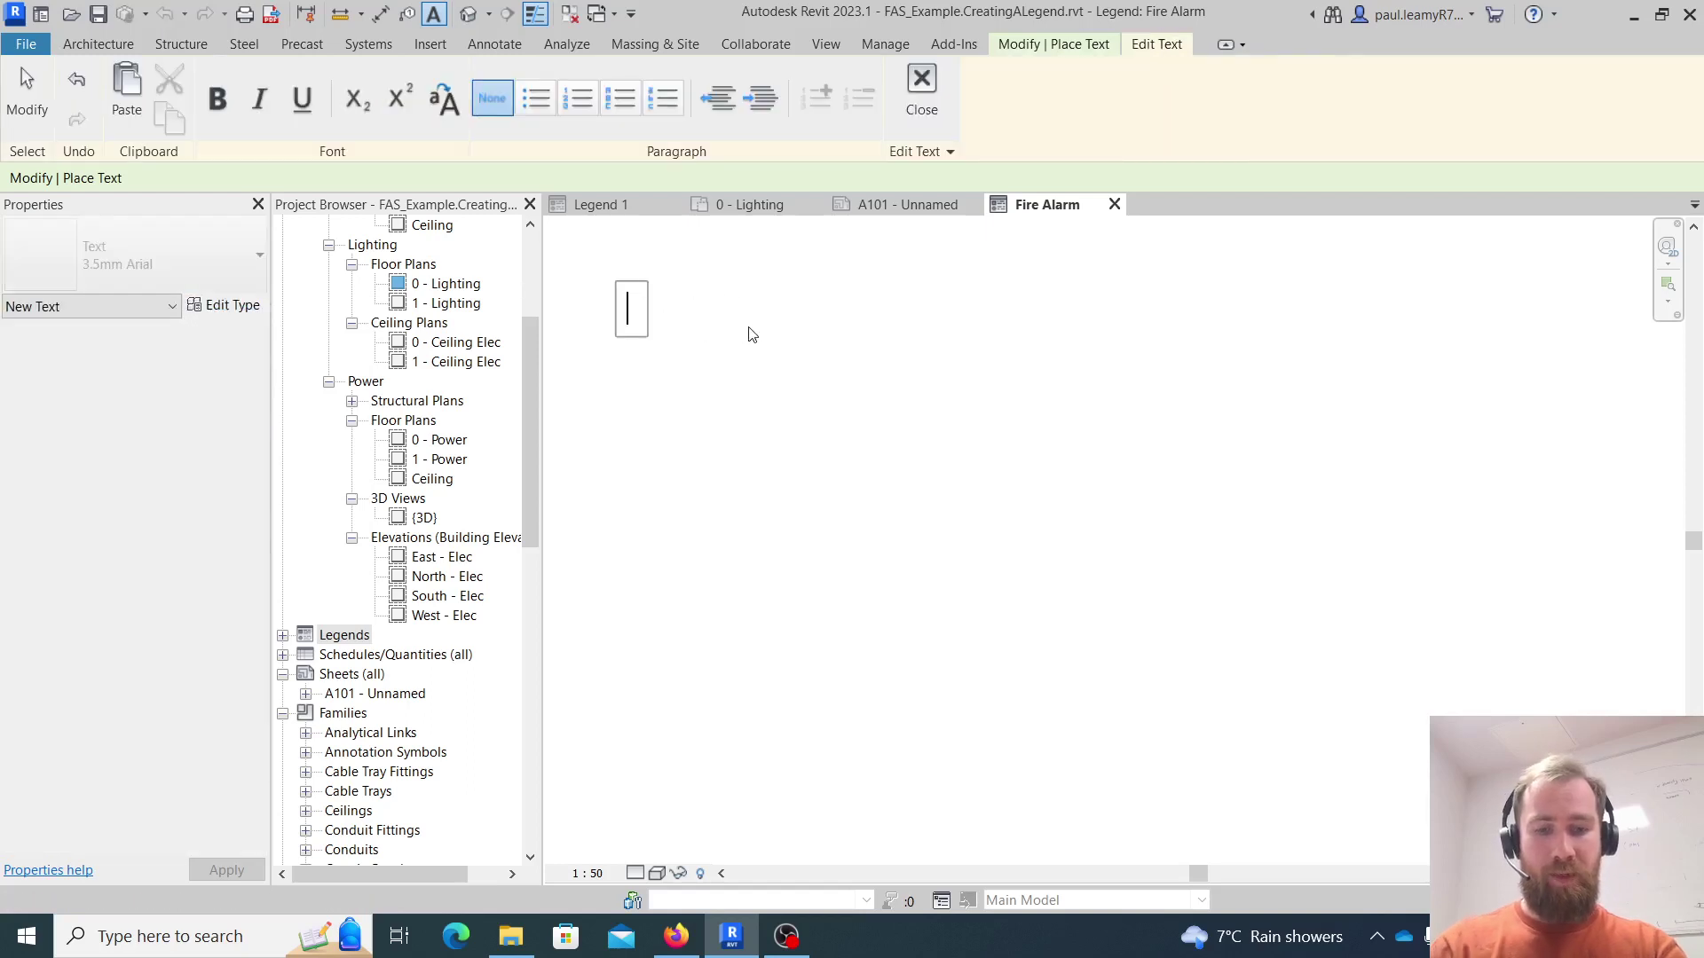
{"action": "type", "text": "Fr"}
{"action": "key", "text": "BackSpace"}
{"action": "type", "text": "ire "}
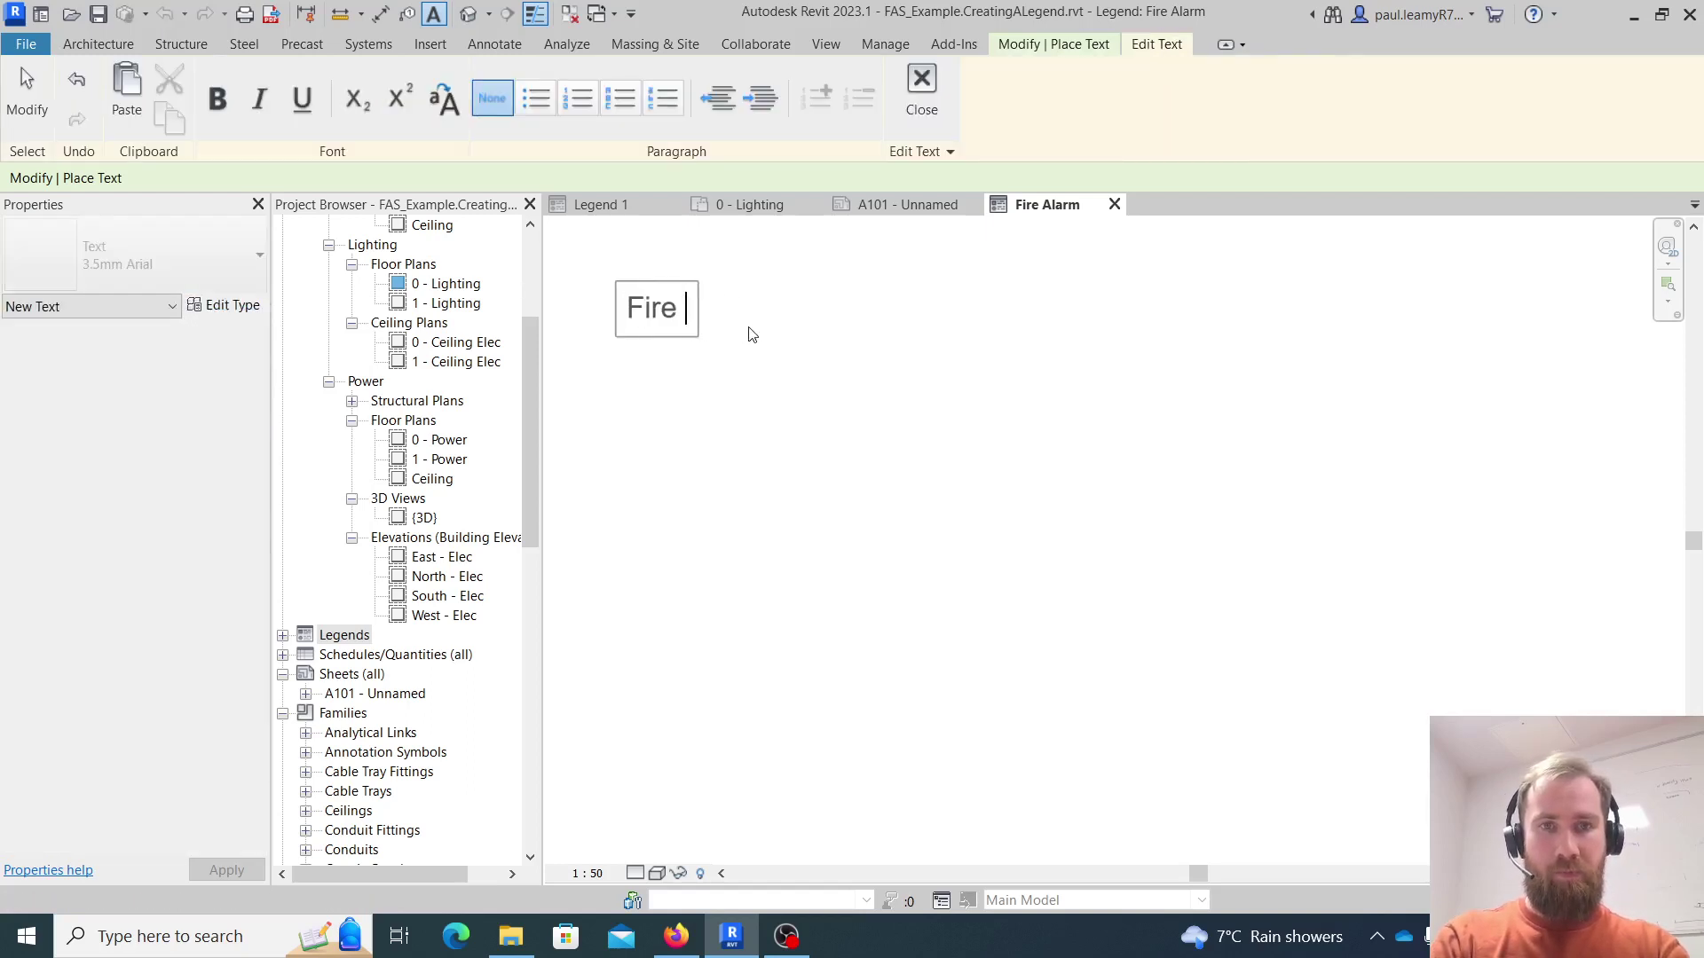
{"action": "type", "text": "Alarm legend"}
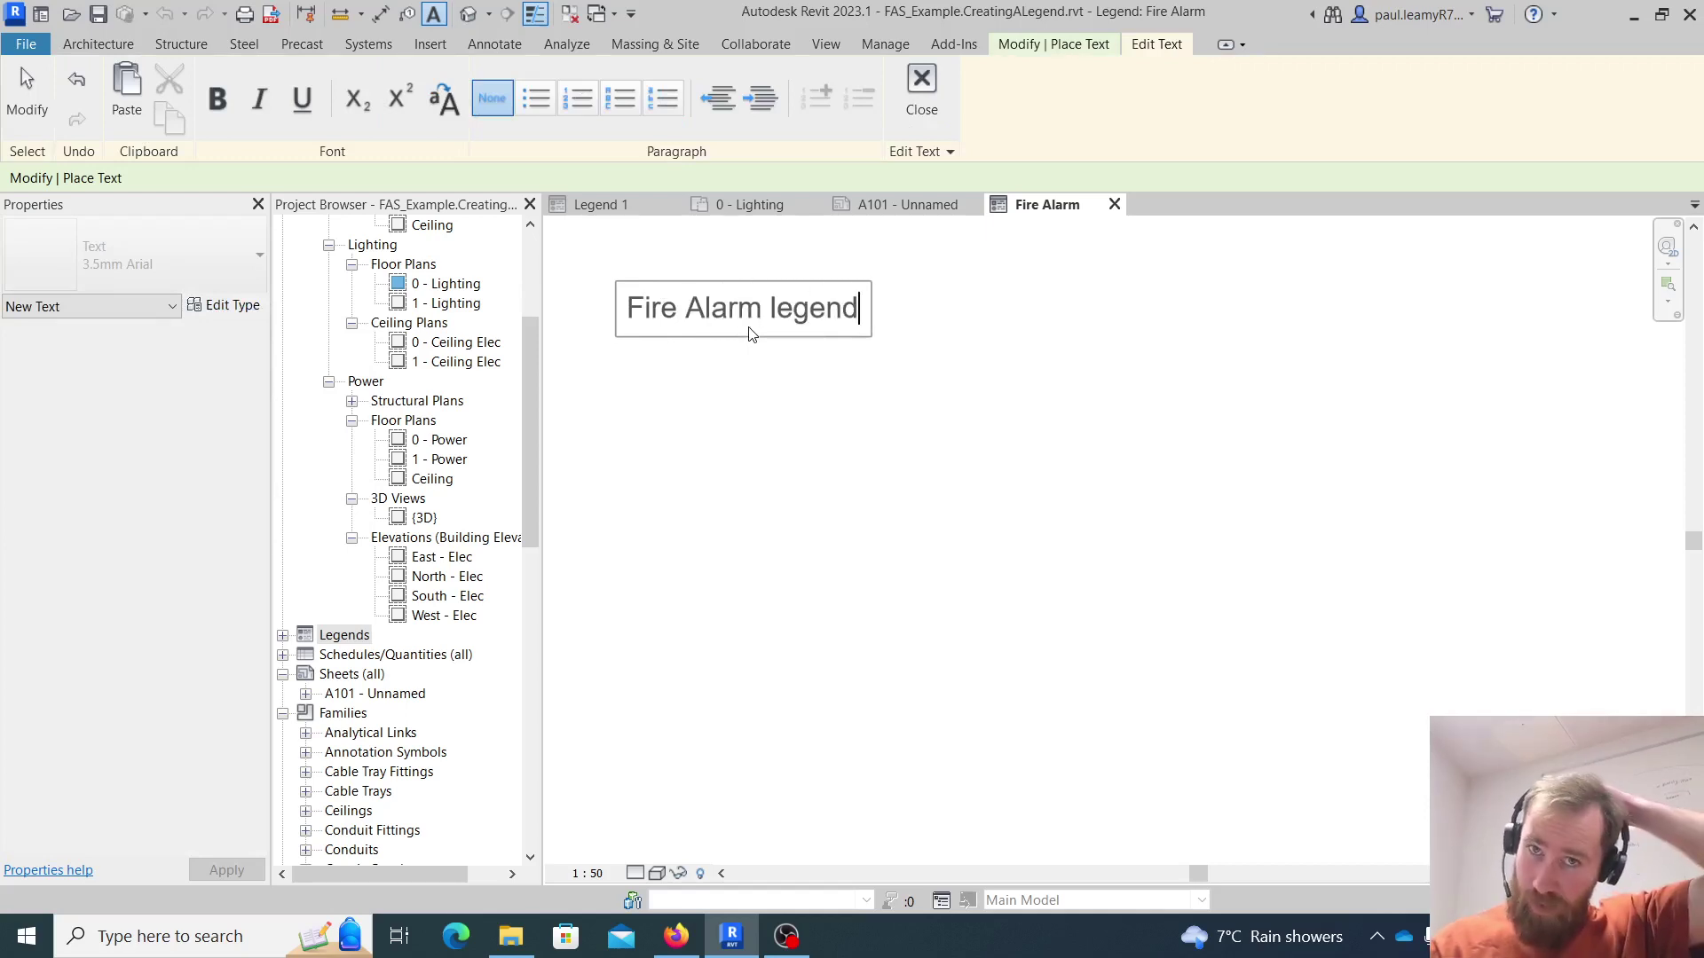
{"action": "left_click", "coordinate": [921, 88]}
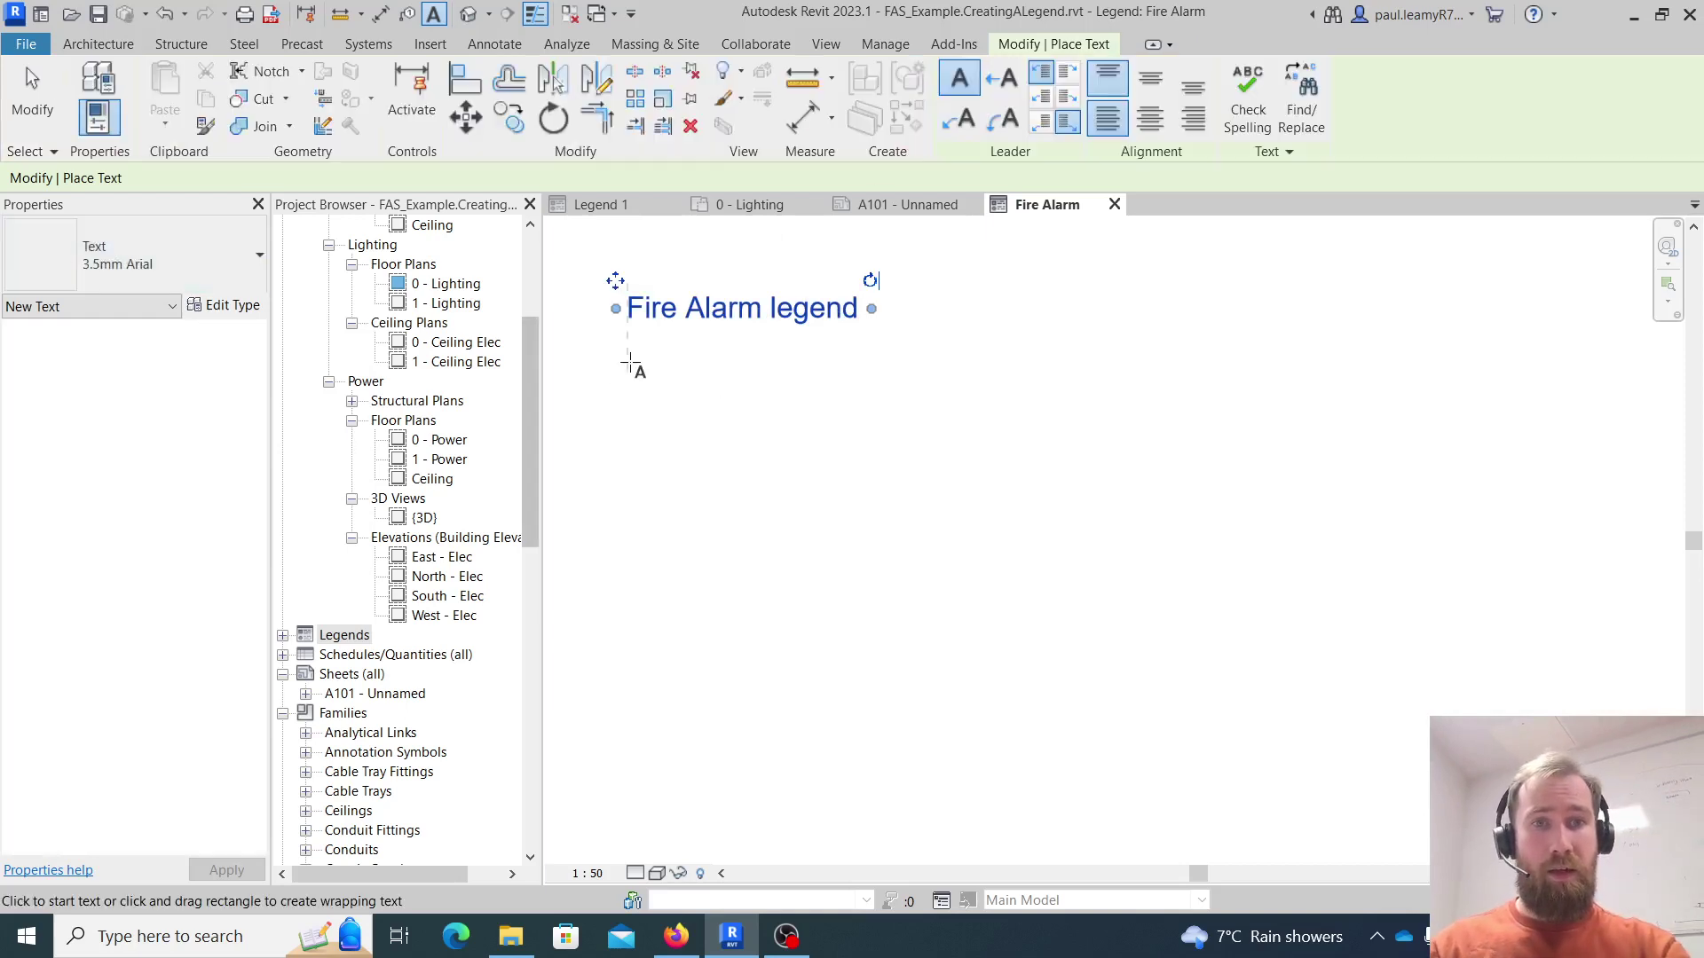
- Start a 2.5mm Arial text note reading "Device list" directly beneath the legend heading, aligned with its start
{"action": "left_click", "coordinate": [626, 366]}
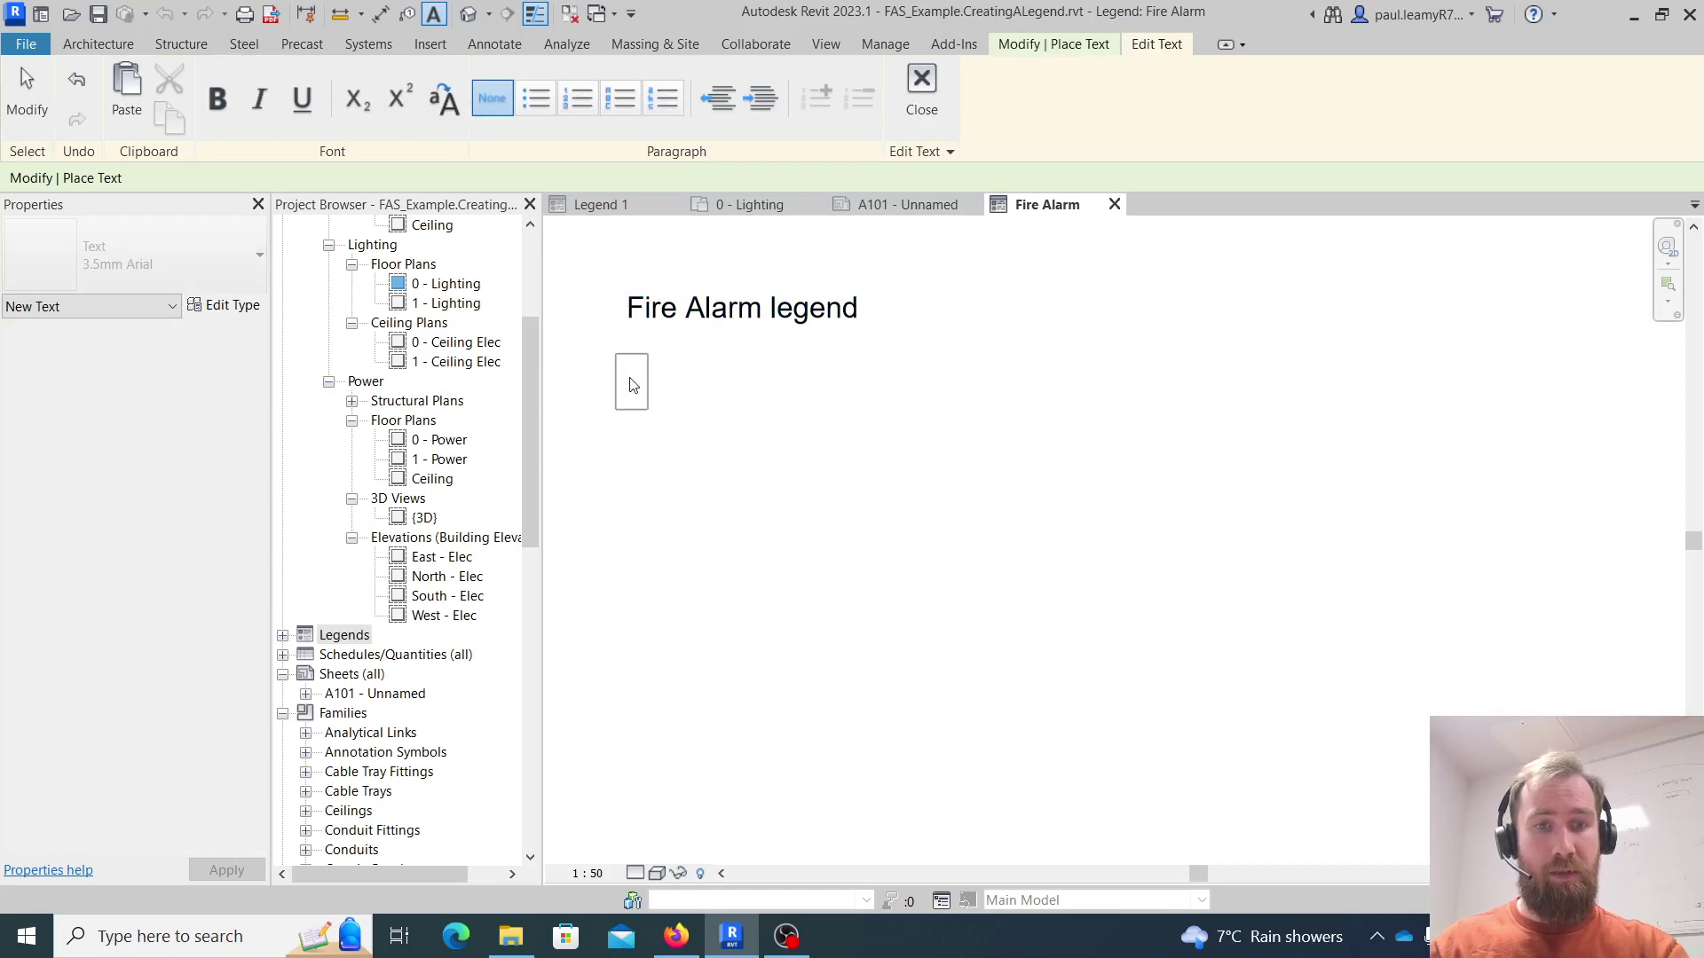
{"action": "left_click", "coordinate": [657, 329]}
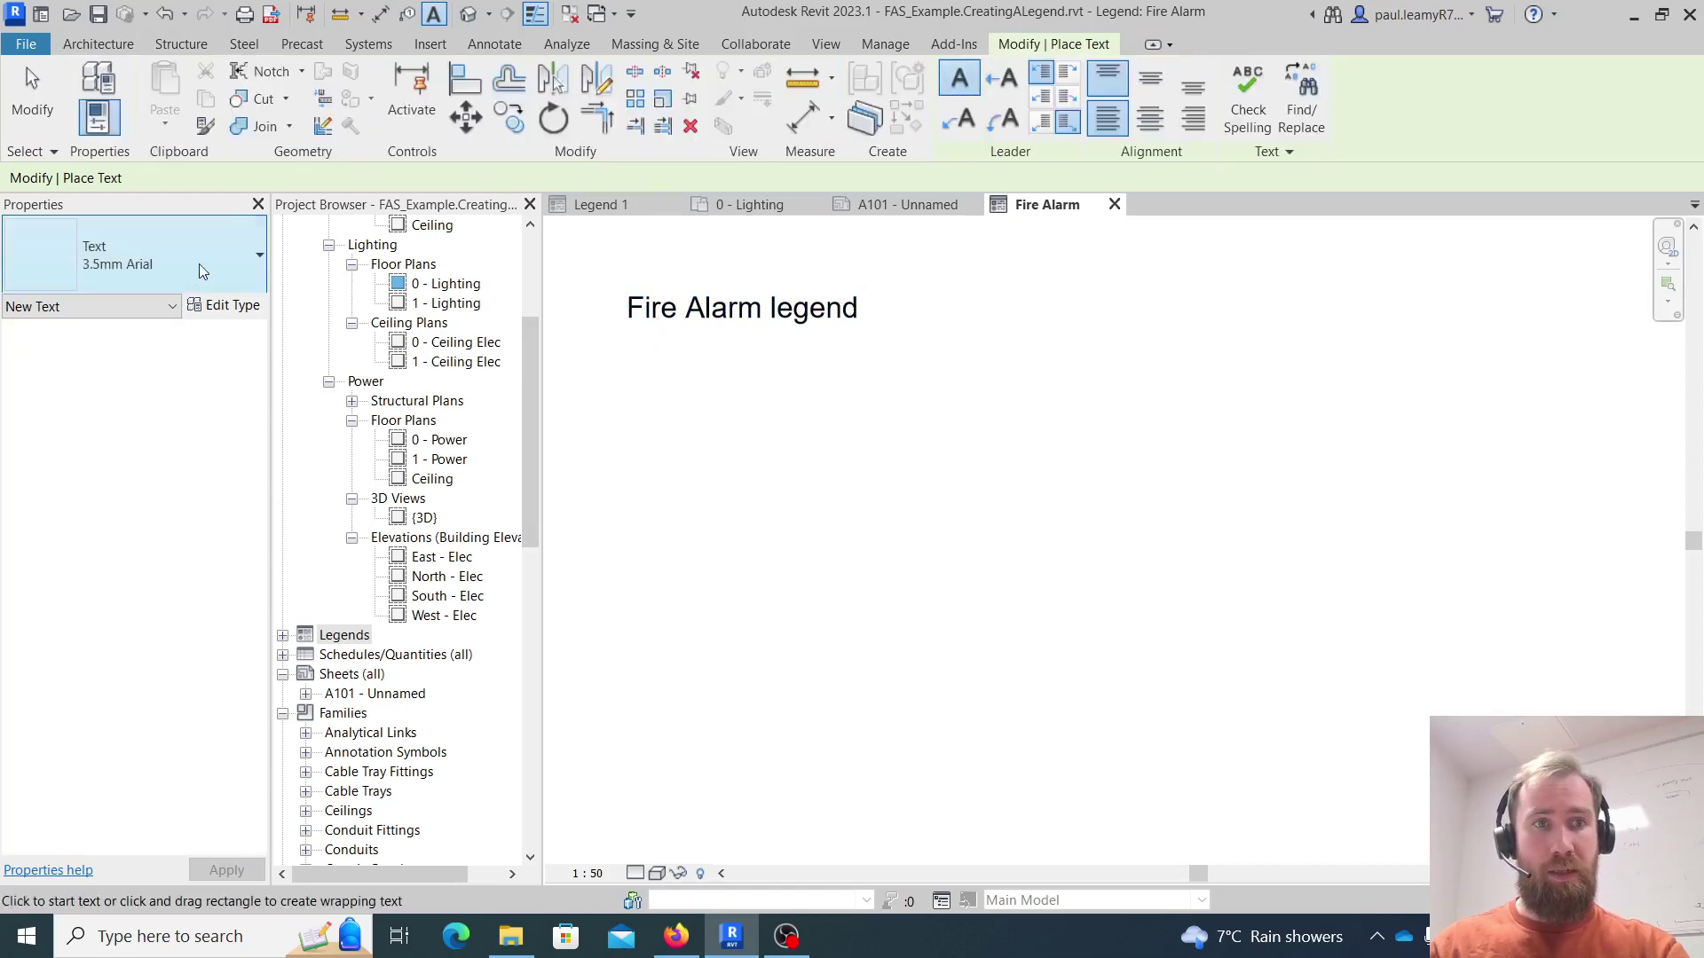
{"action": "left_click", "coordinate": [133, 257]}
{"action": "left_click", "coordinate": [84, 364]}
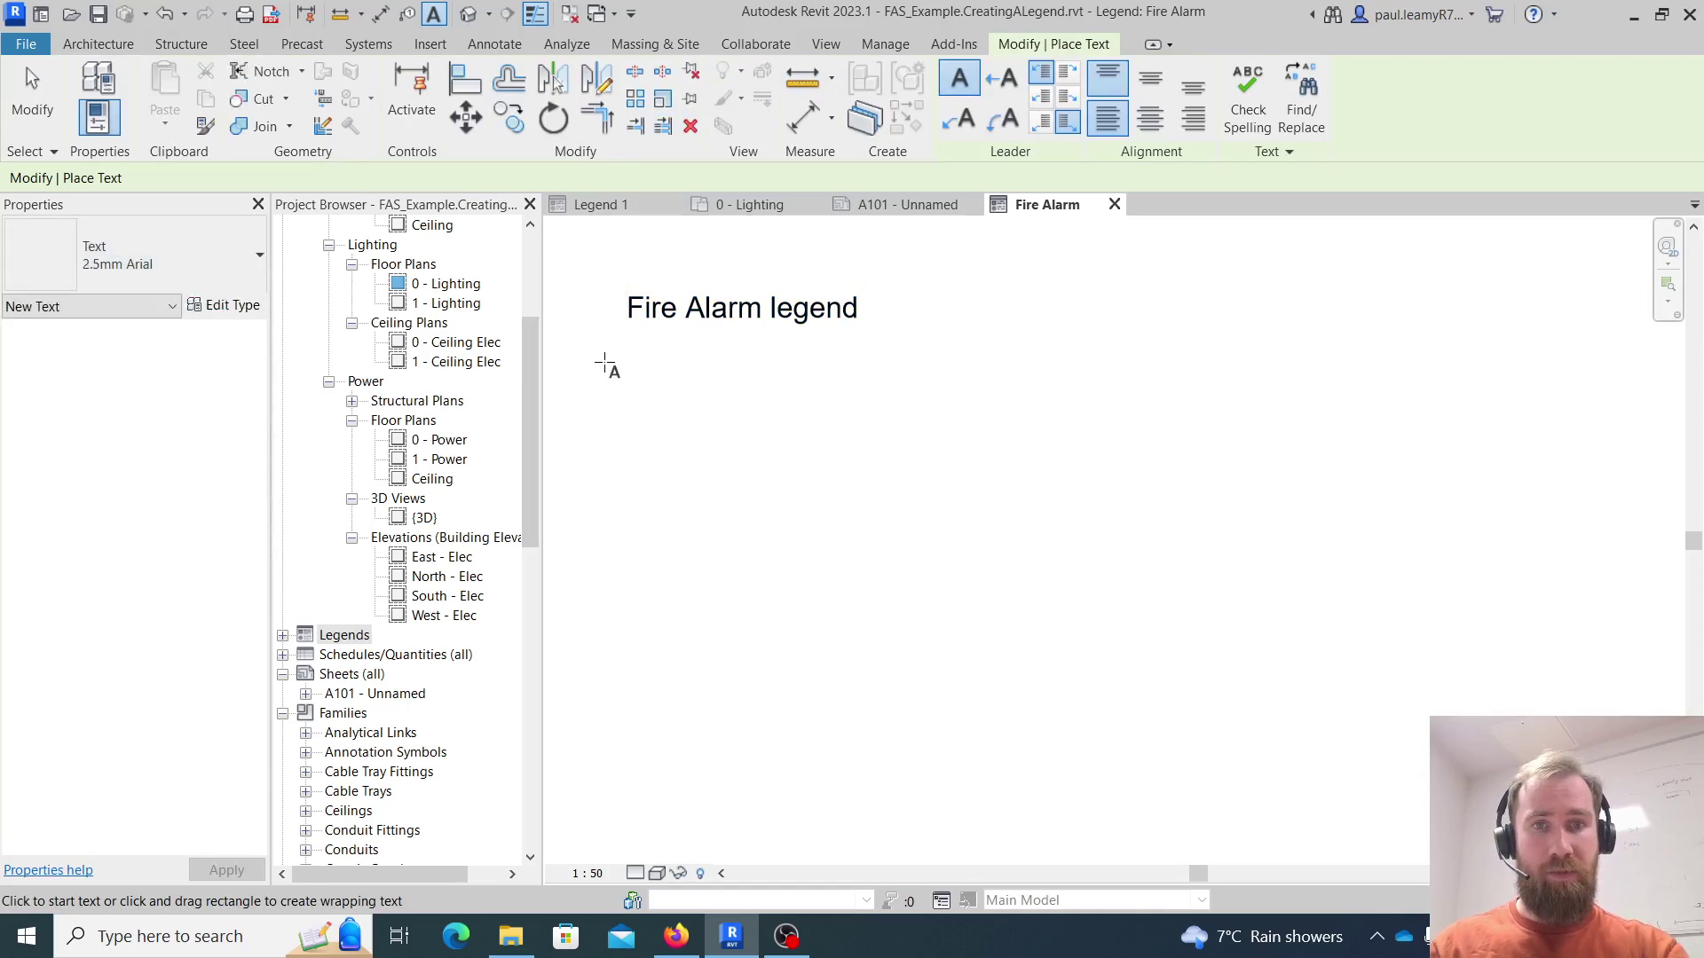
{"action": "left_click", "coordinate": [628, 359]}
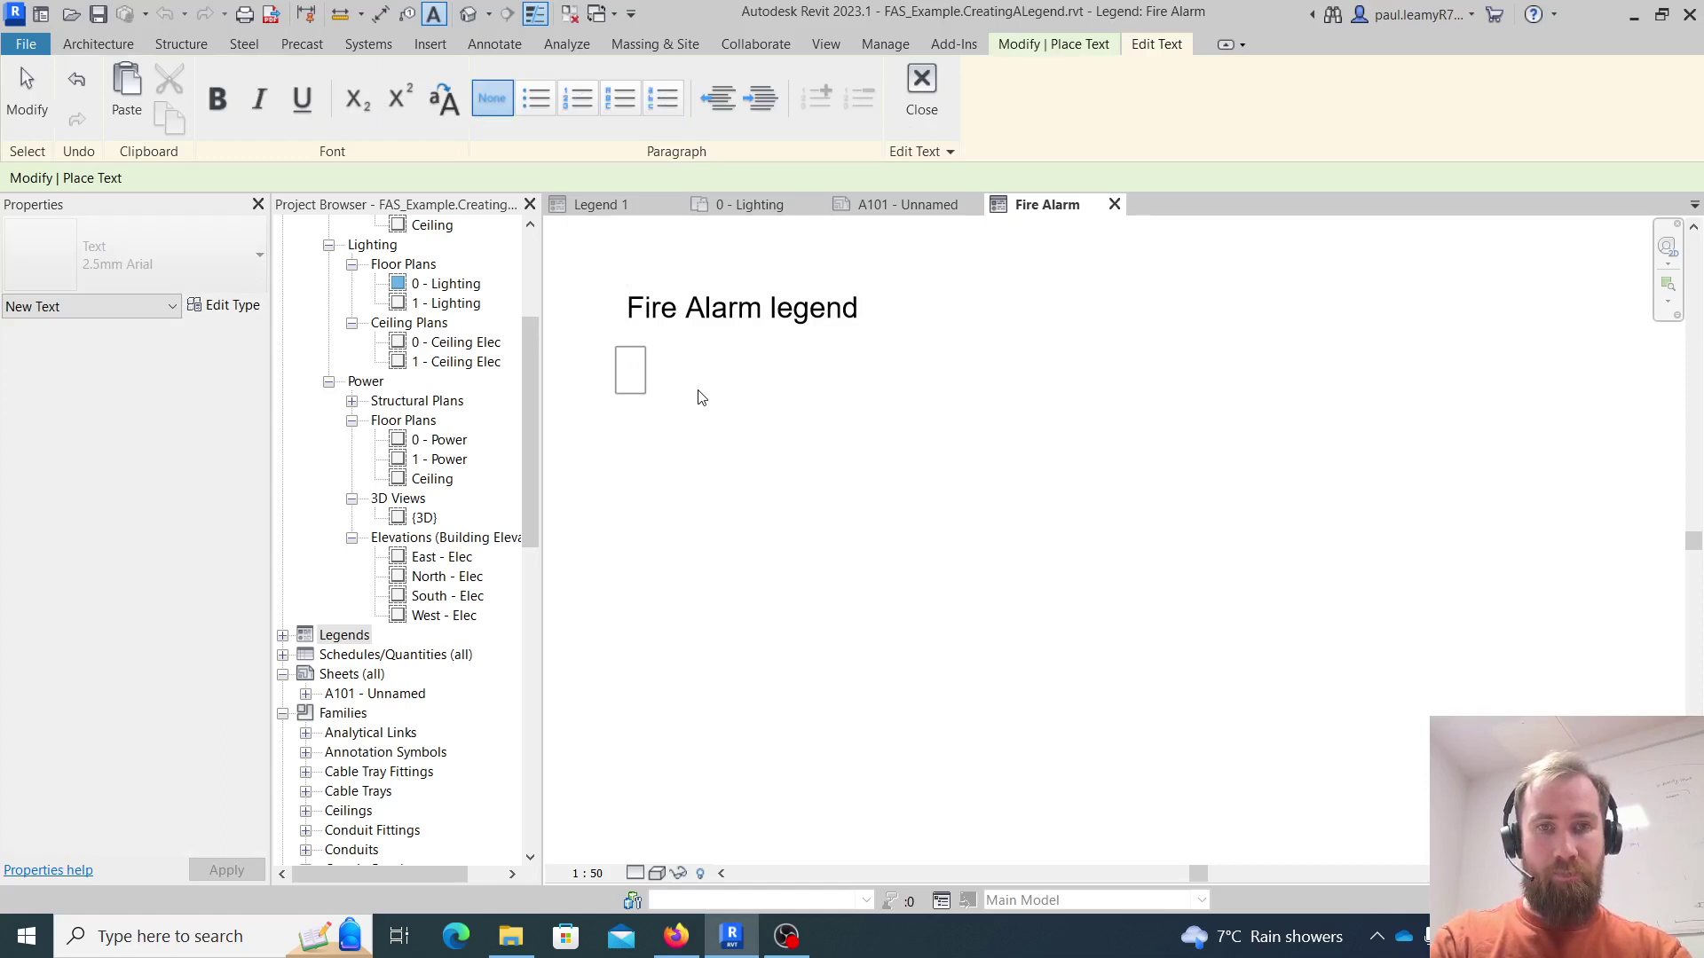
{"action": "type", "text": "D"}
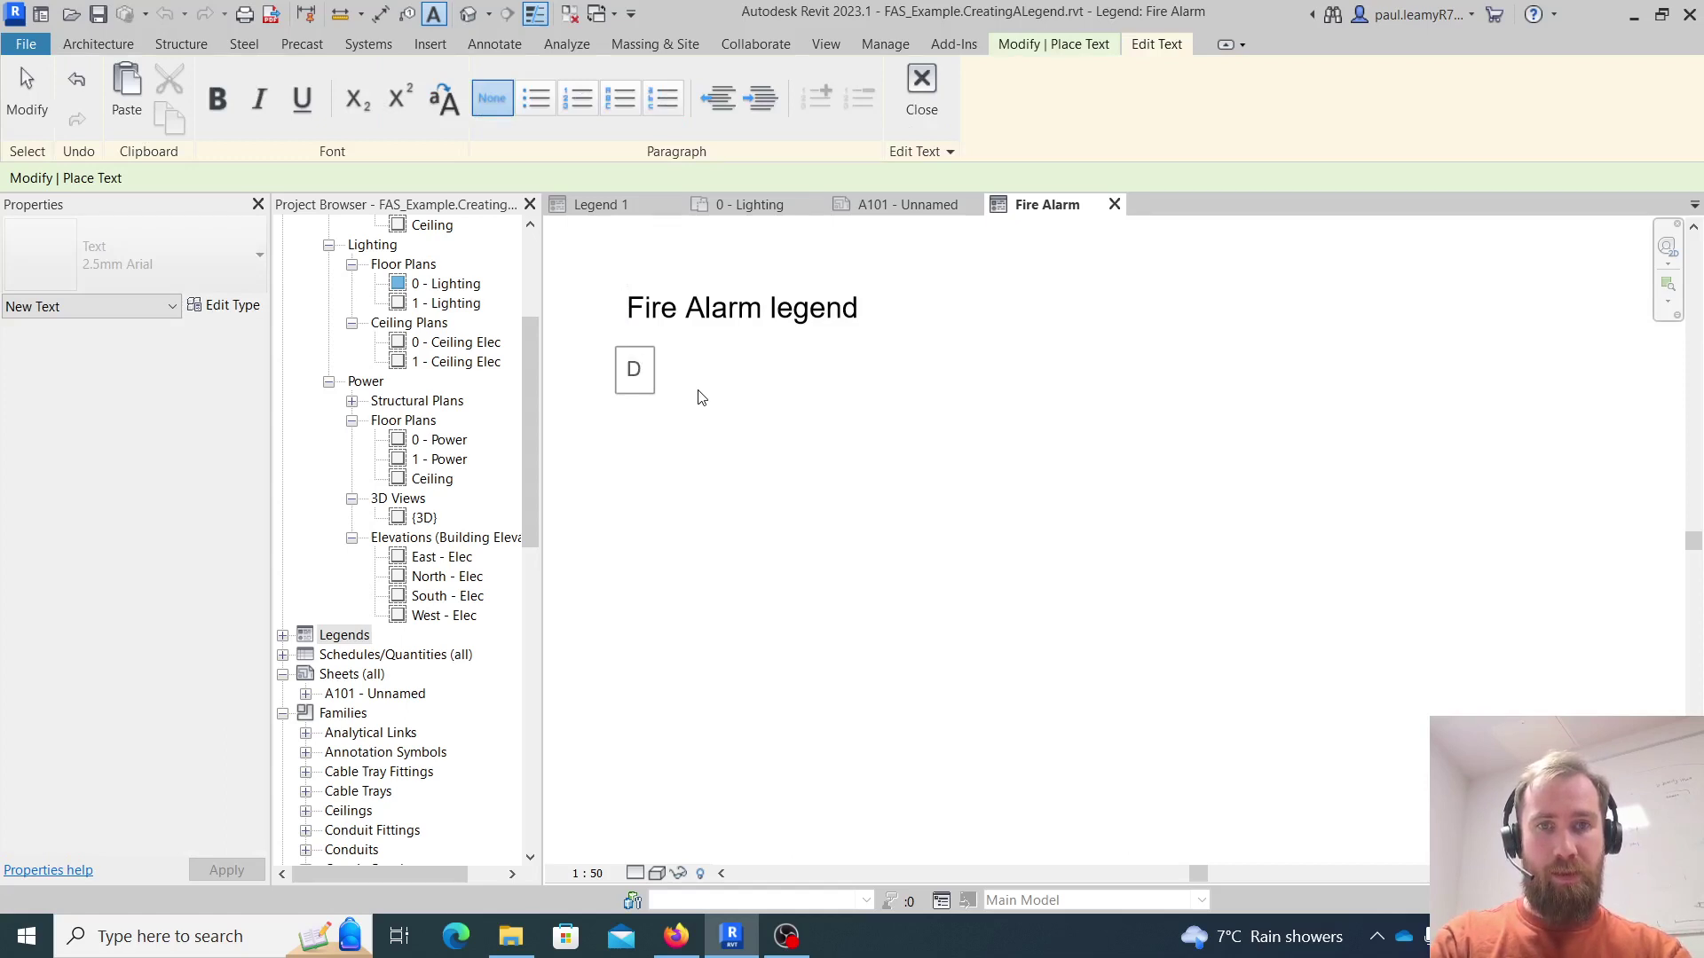
{"action": "type", "text": "evice list"}
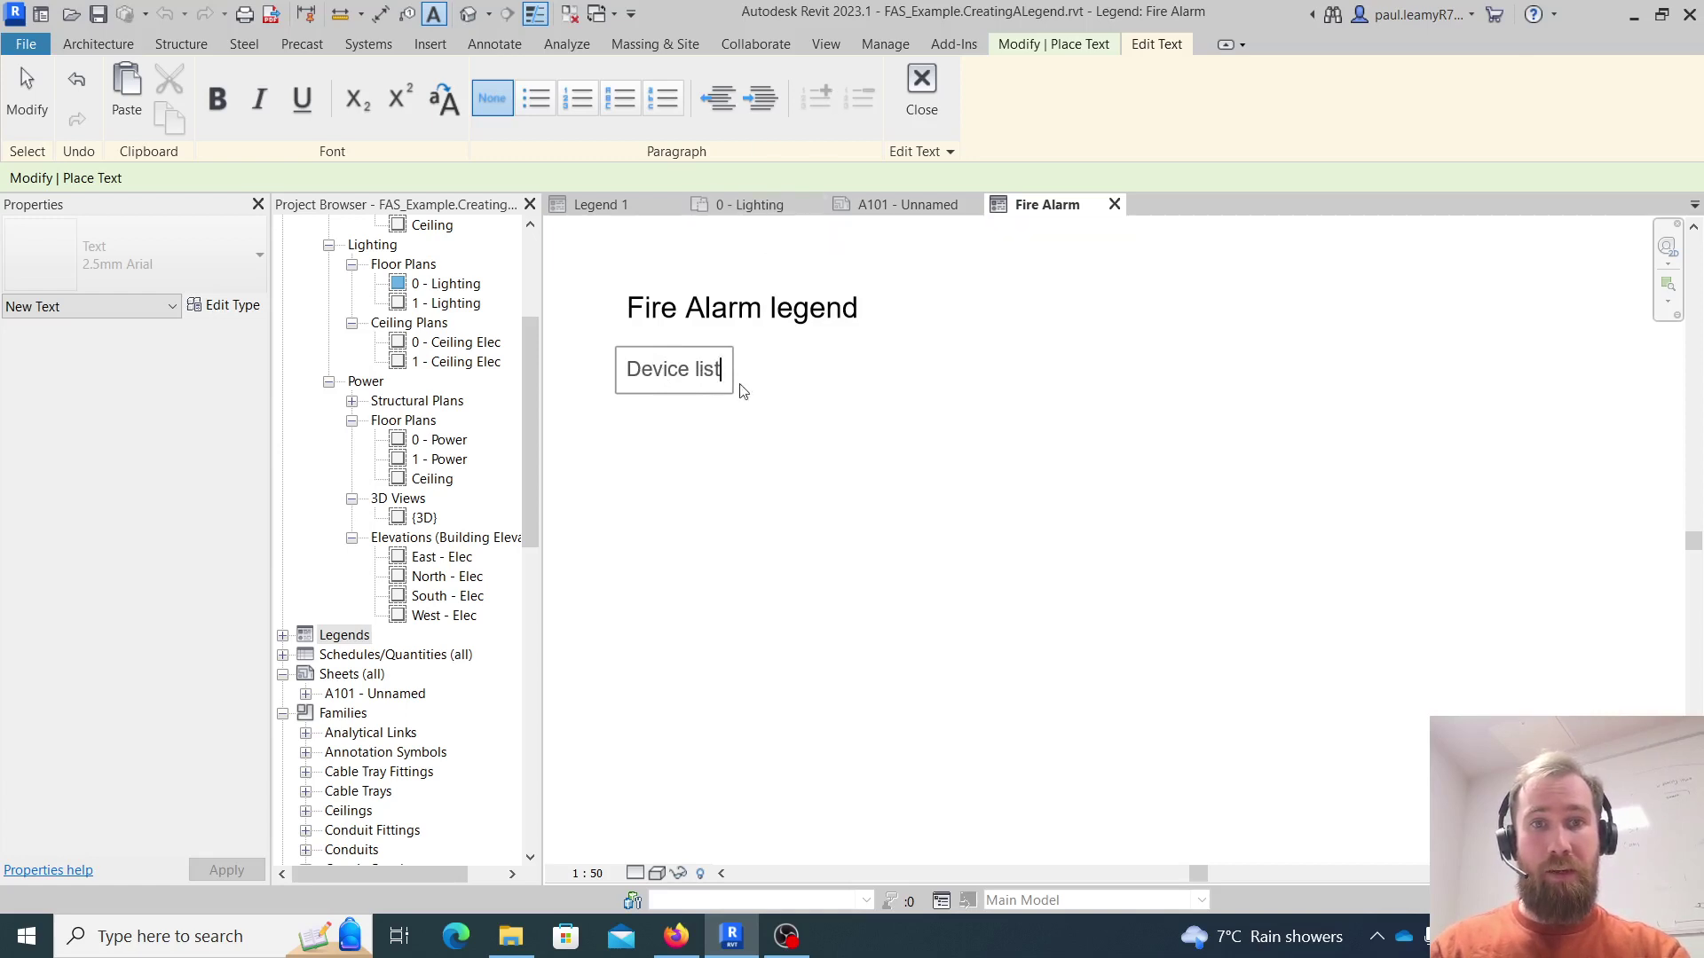
- Add a bulleted list beneath "Device list" with the entries Smoke detector, Heat detector, Emergency pull chord and Sounder, and finish the note
{"action": "key", "text": "Return"}
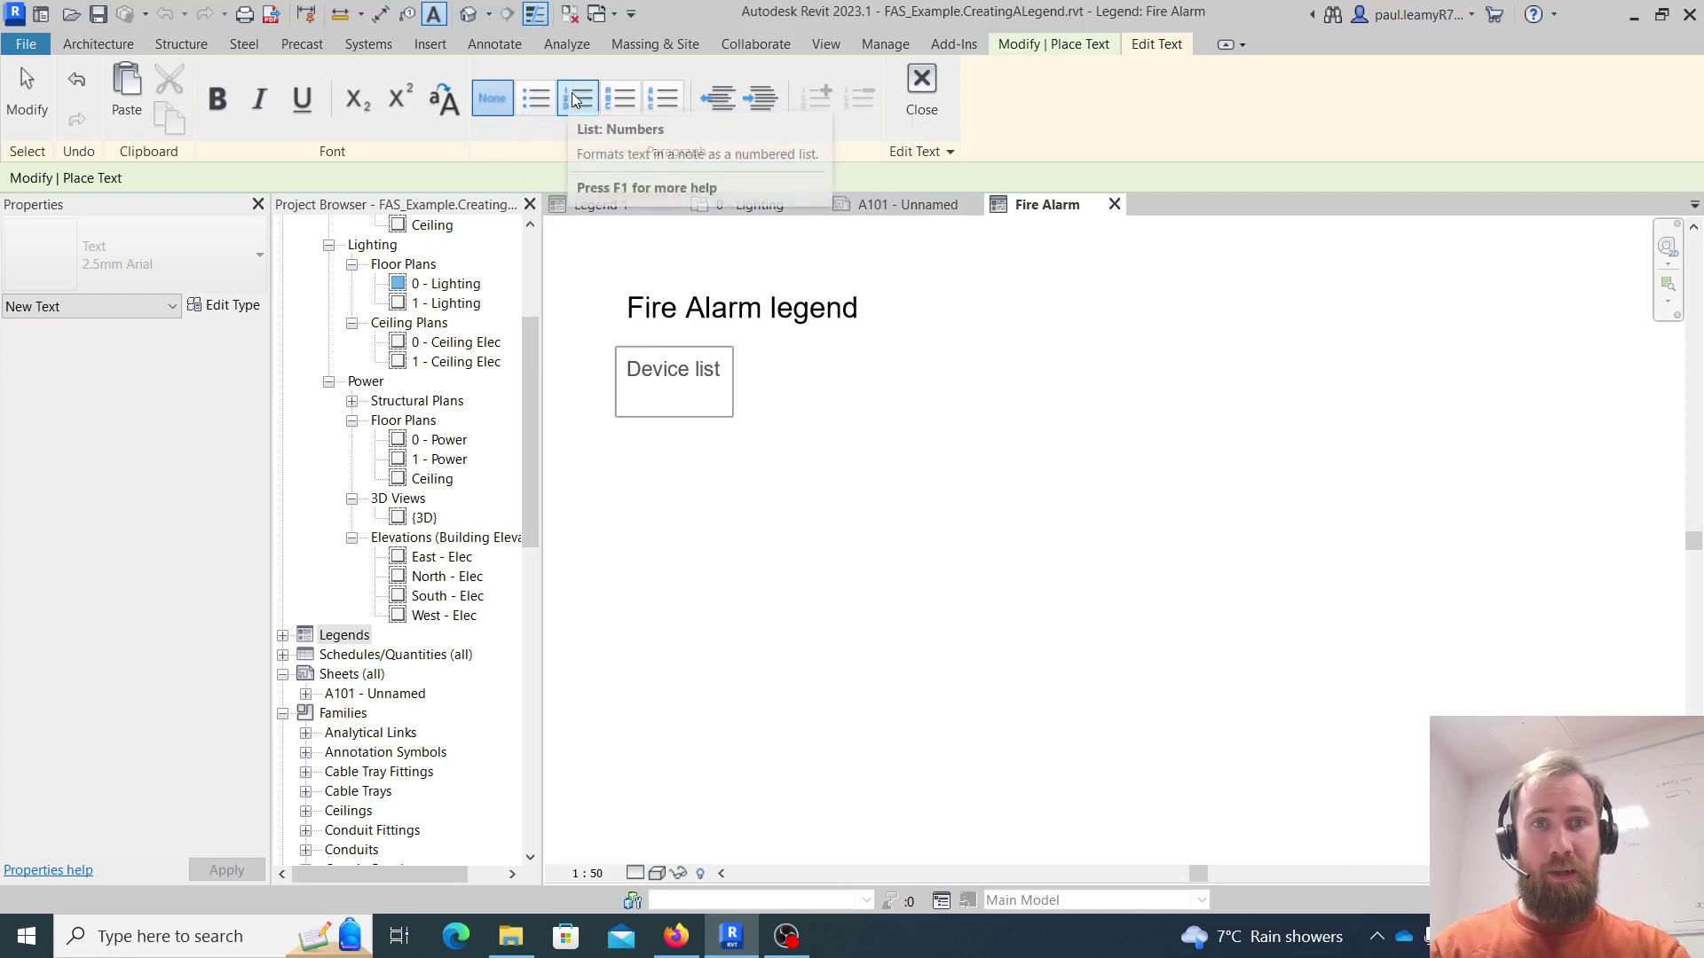
{"action": "left_click", "coordinate": [535, 99]}
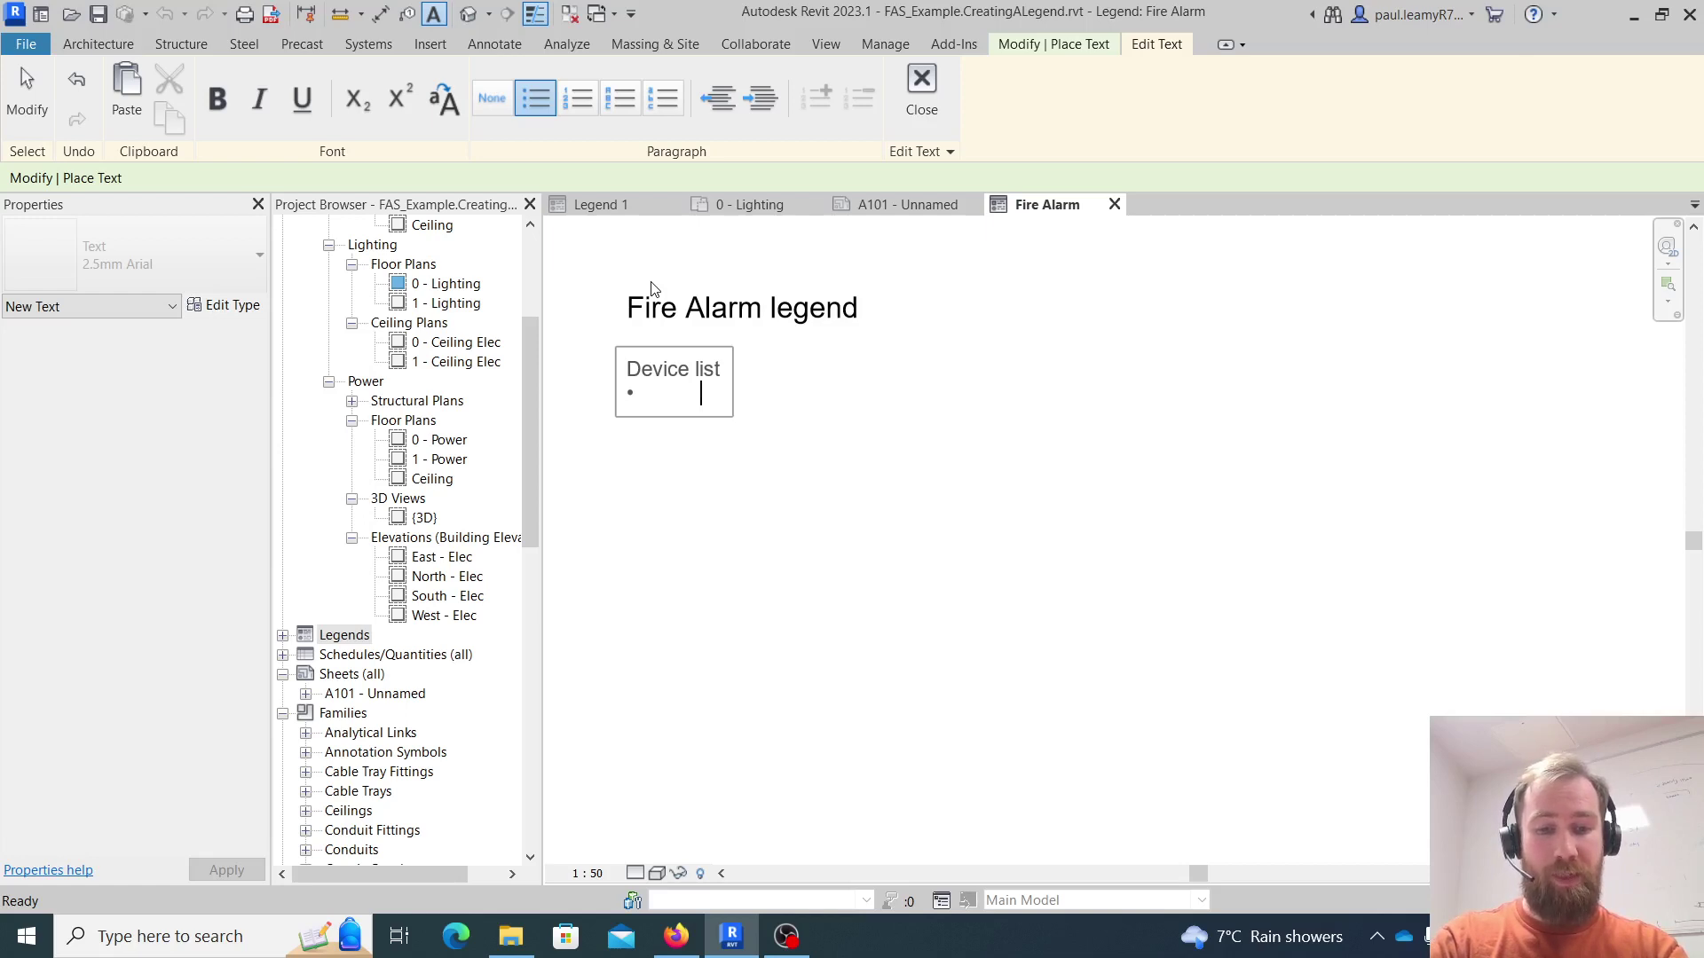
{"action": "type", "text": "Smoke detector"}
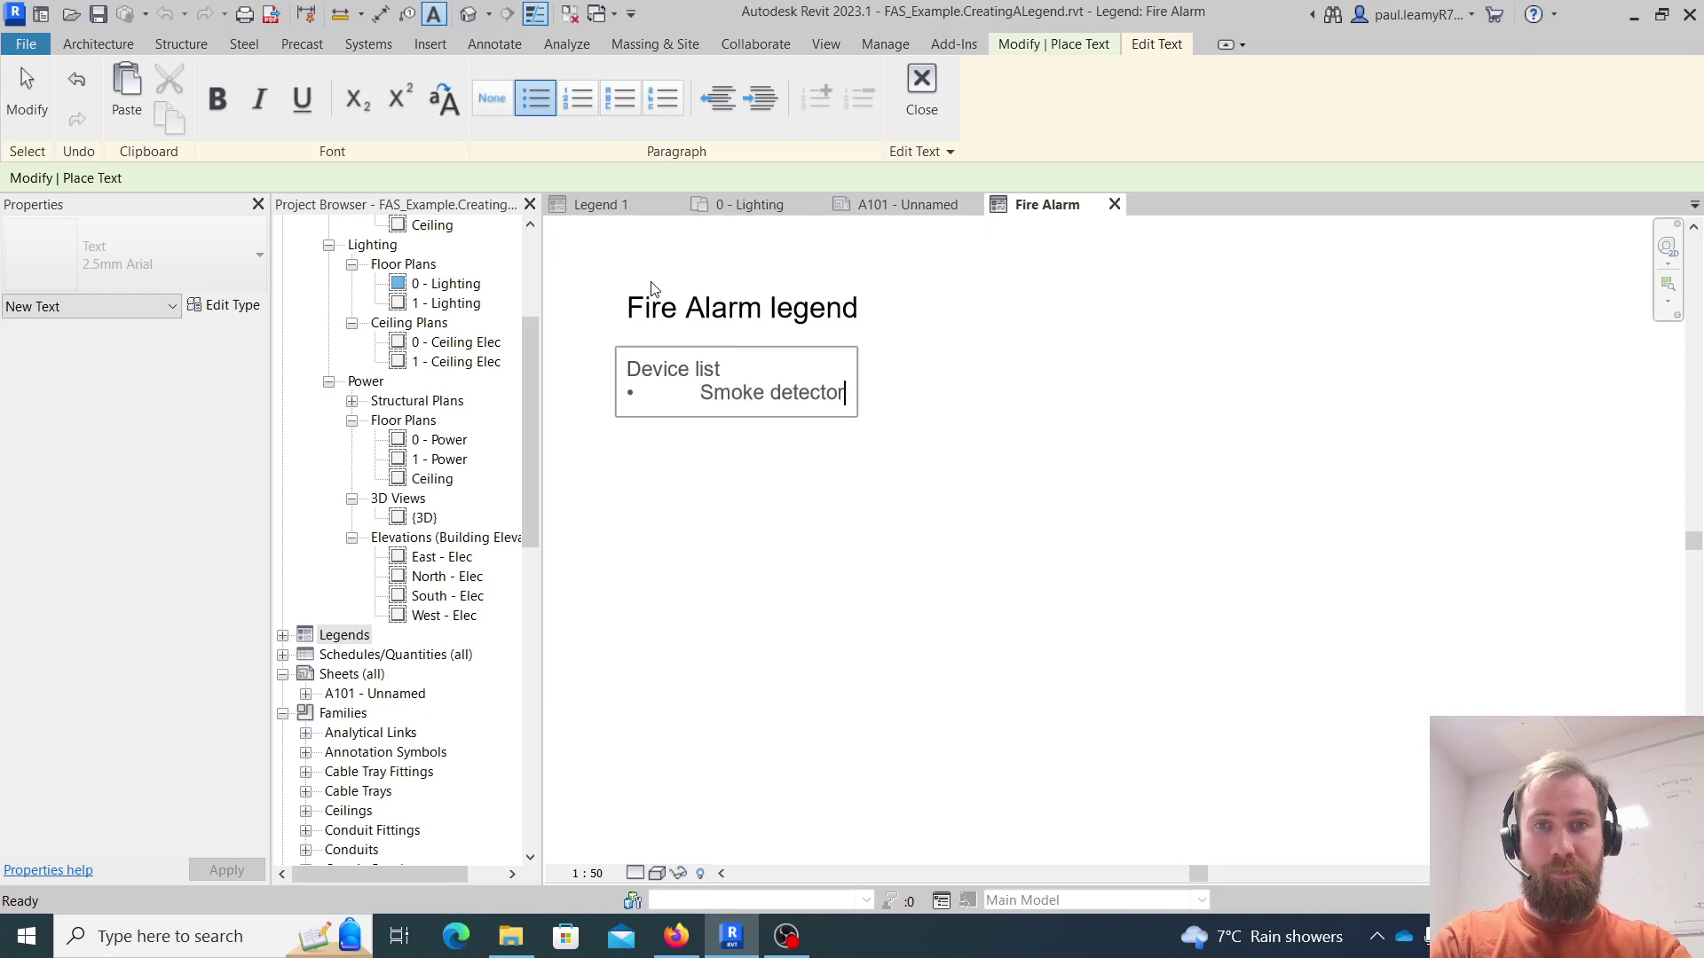
{"action": "key", "text": "Return"}
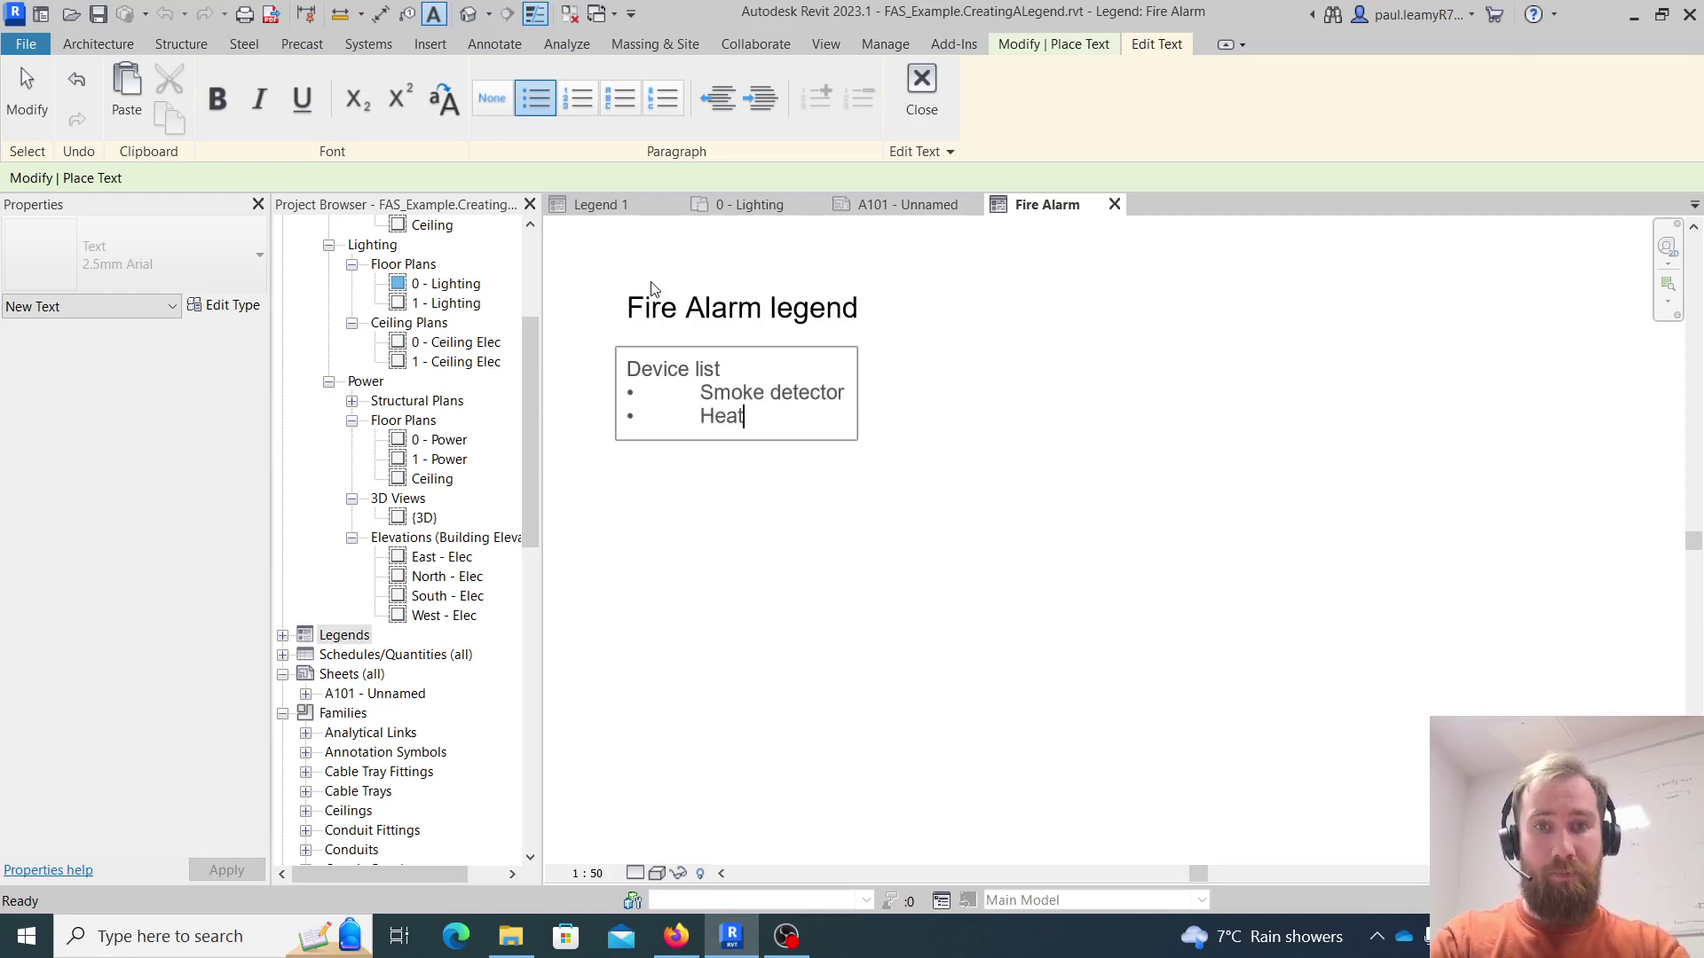
{"action": "type", "text": "Heat detector"}
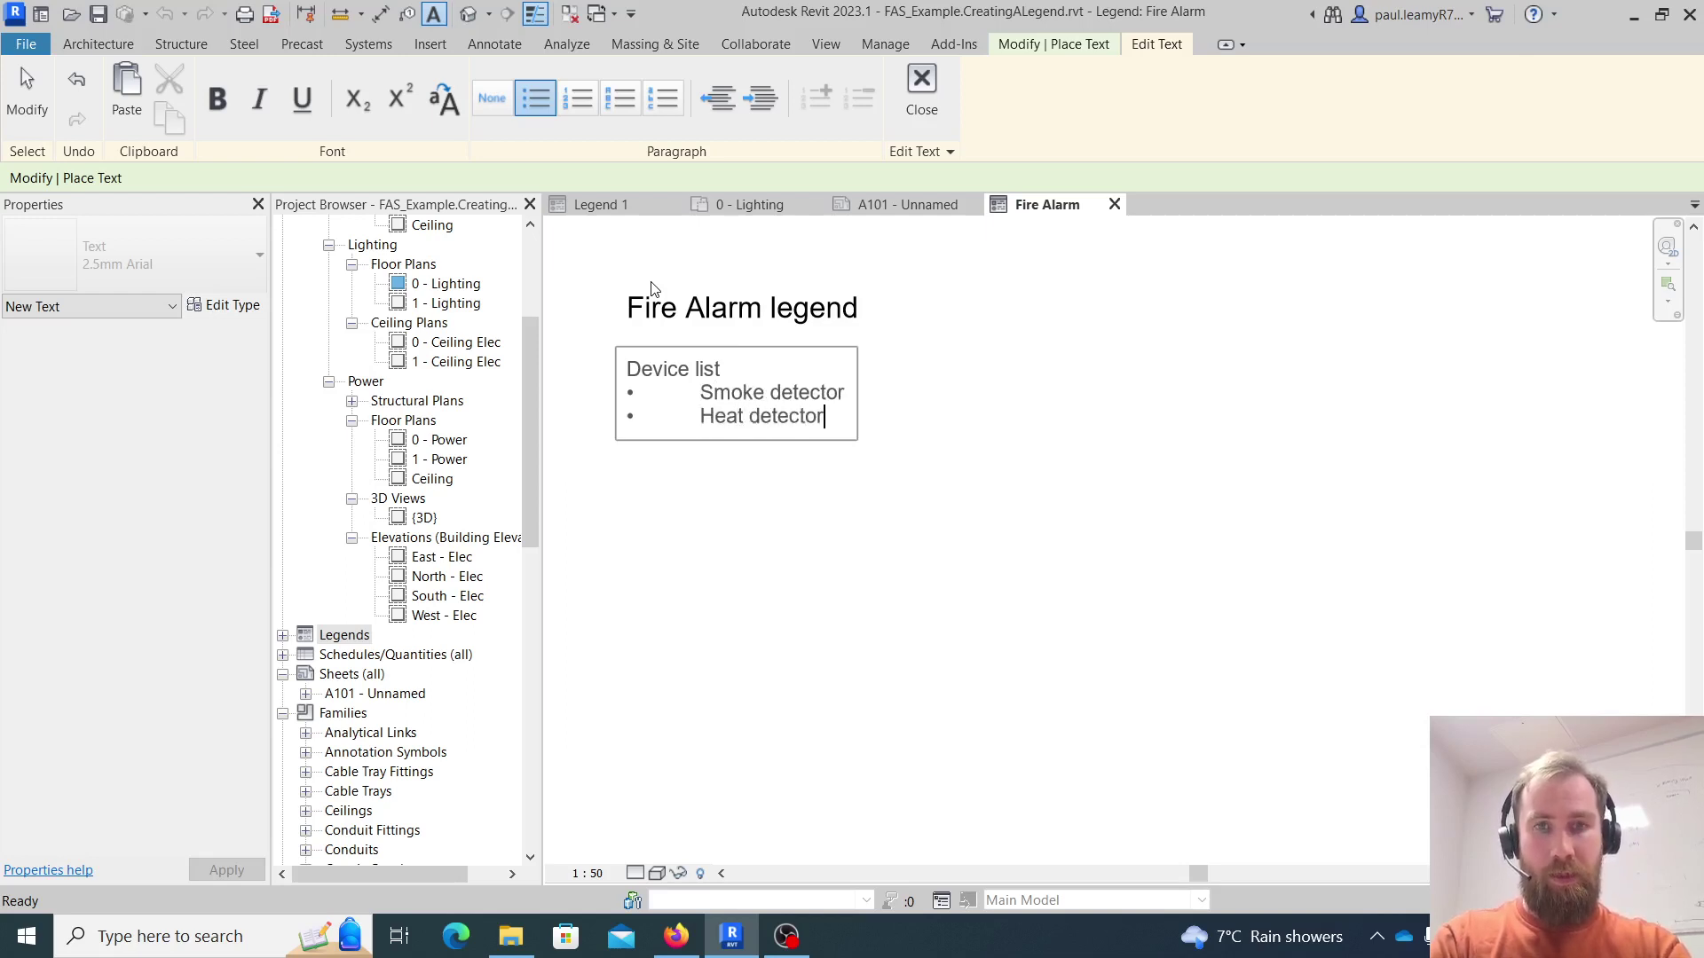
{"action": "key", "text": "Return"}
{"action": "type", "text": "Emerge"}
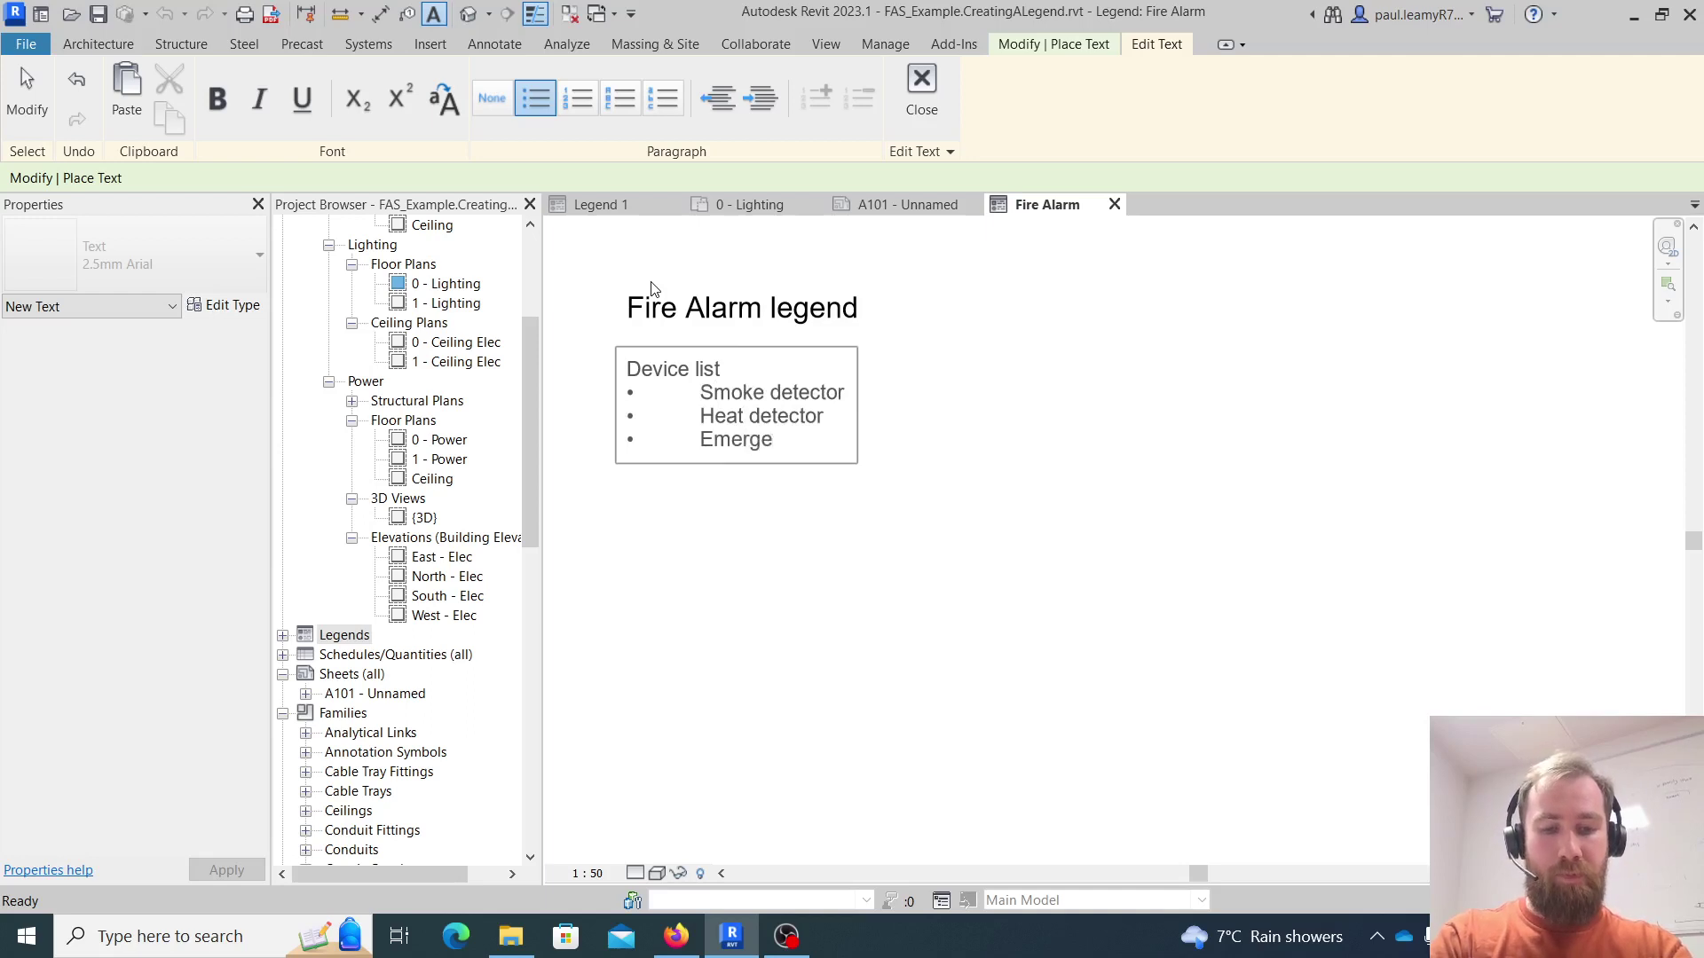
{"action": "type", "text": "ncy pull chord"}
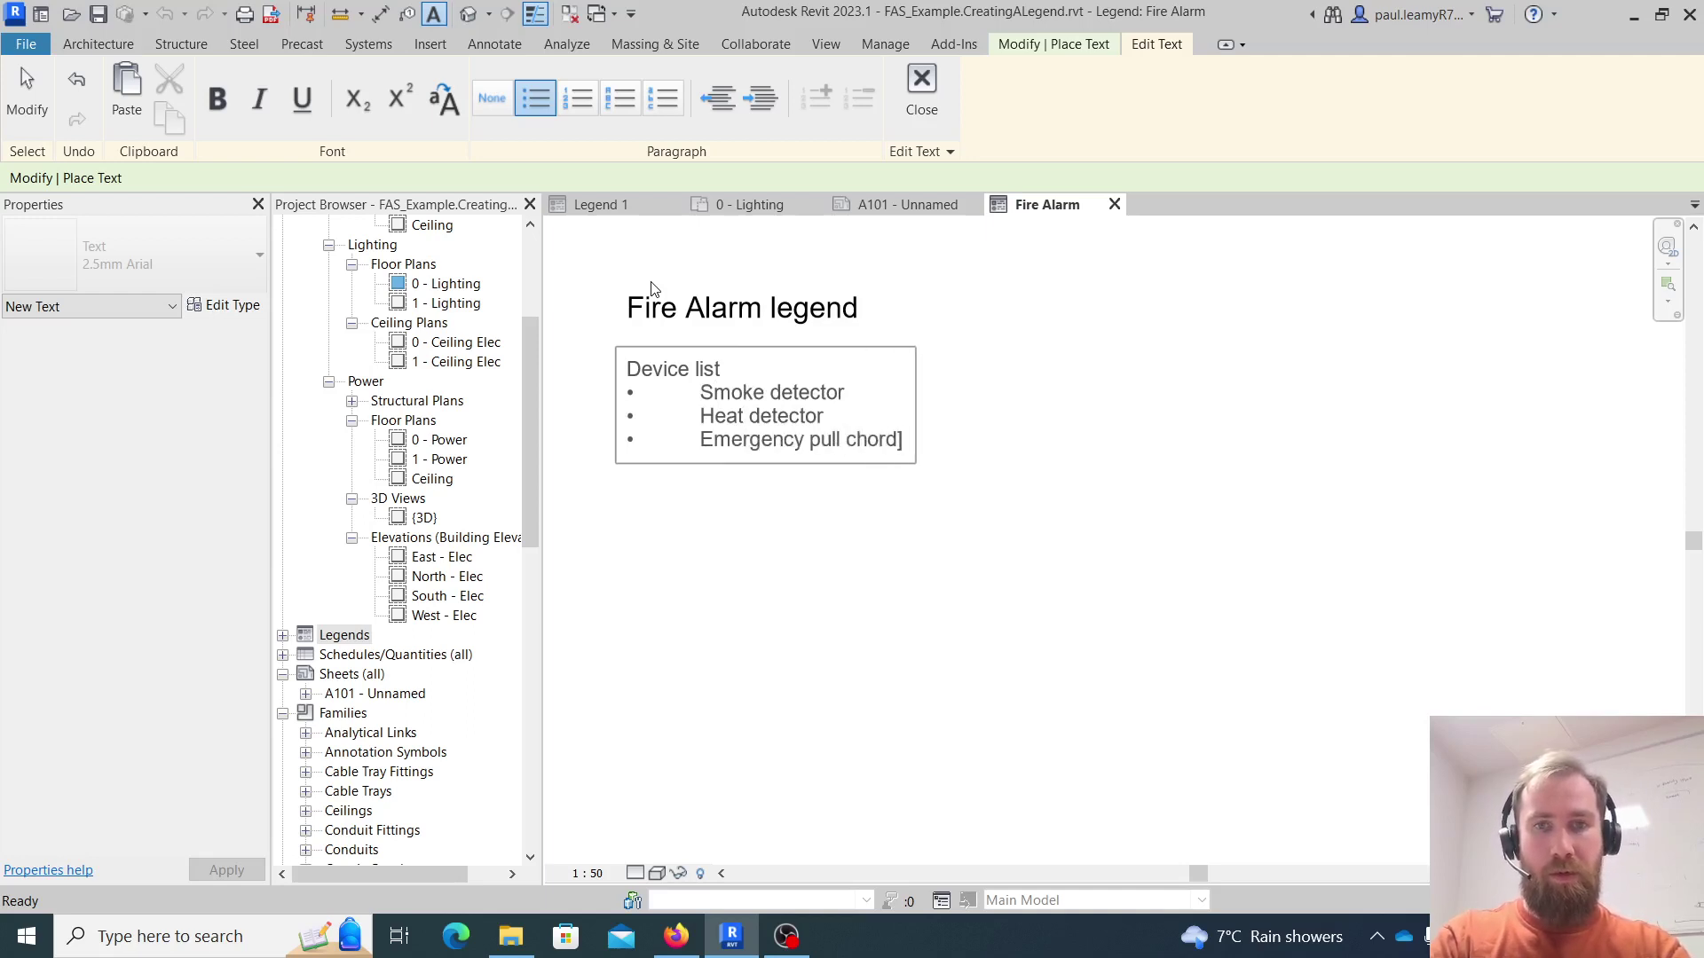
{"action": "key", "text": "Return"}
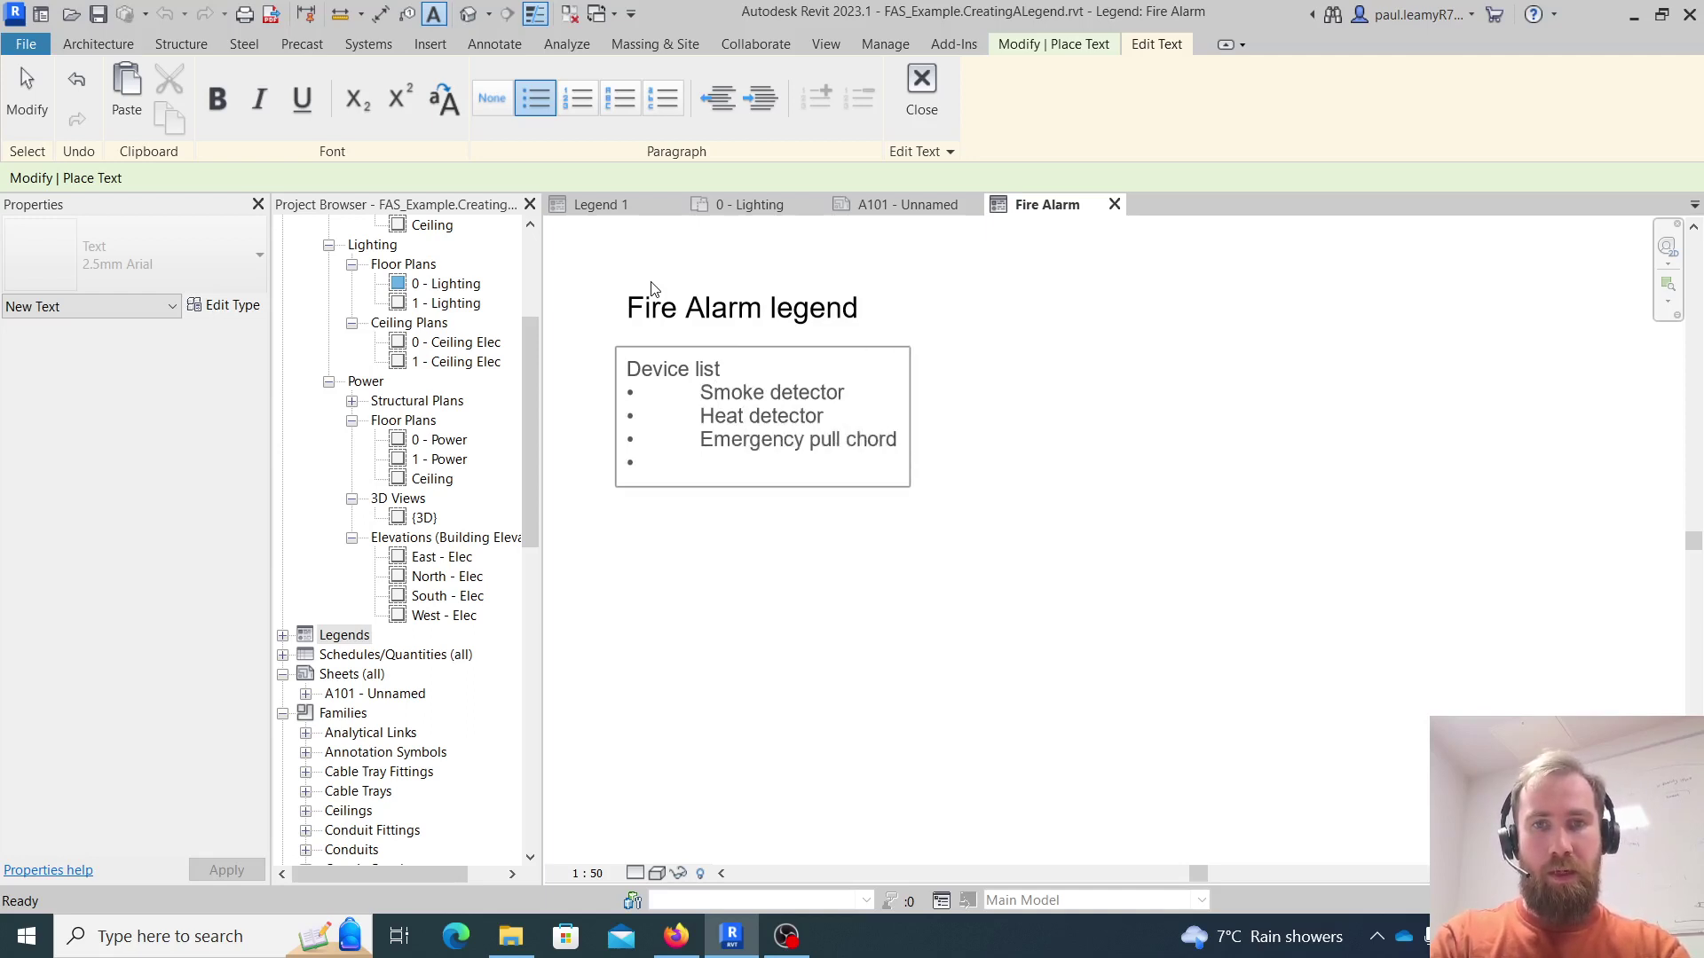
{"action": "type", "text": "Sounder"}
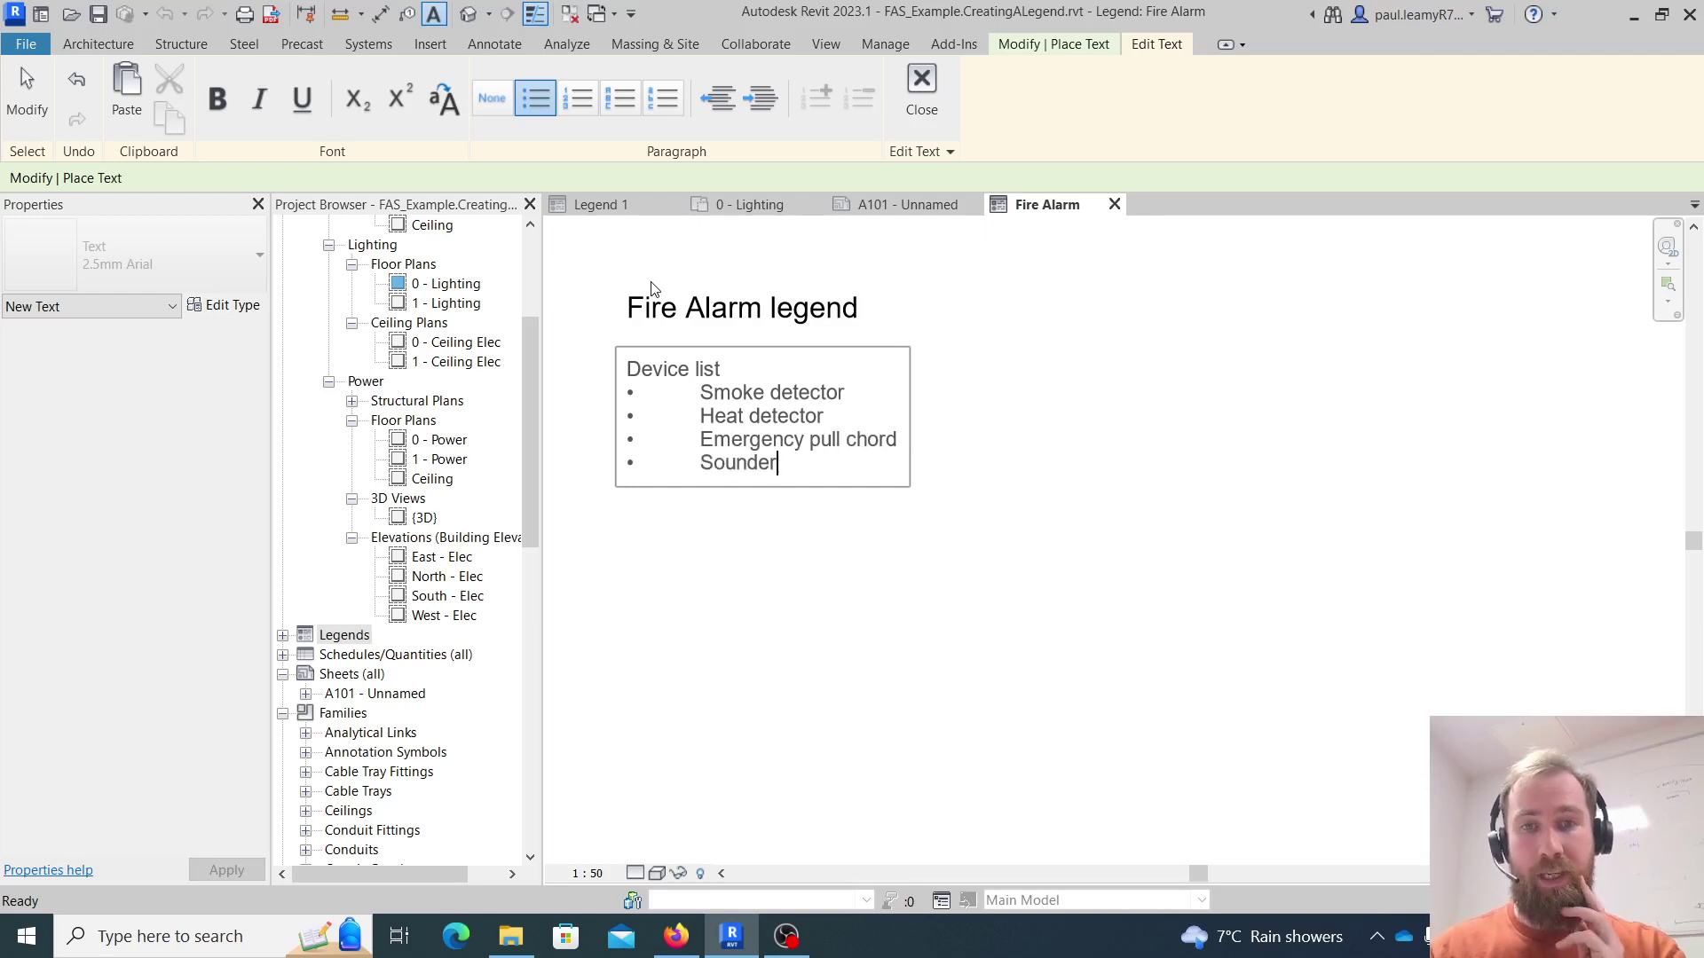
{"action": "left_click", "coordinate": [868, 581]}
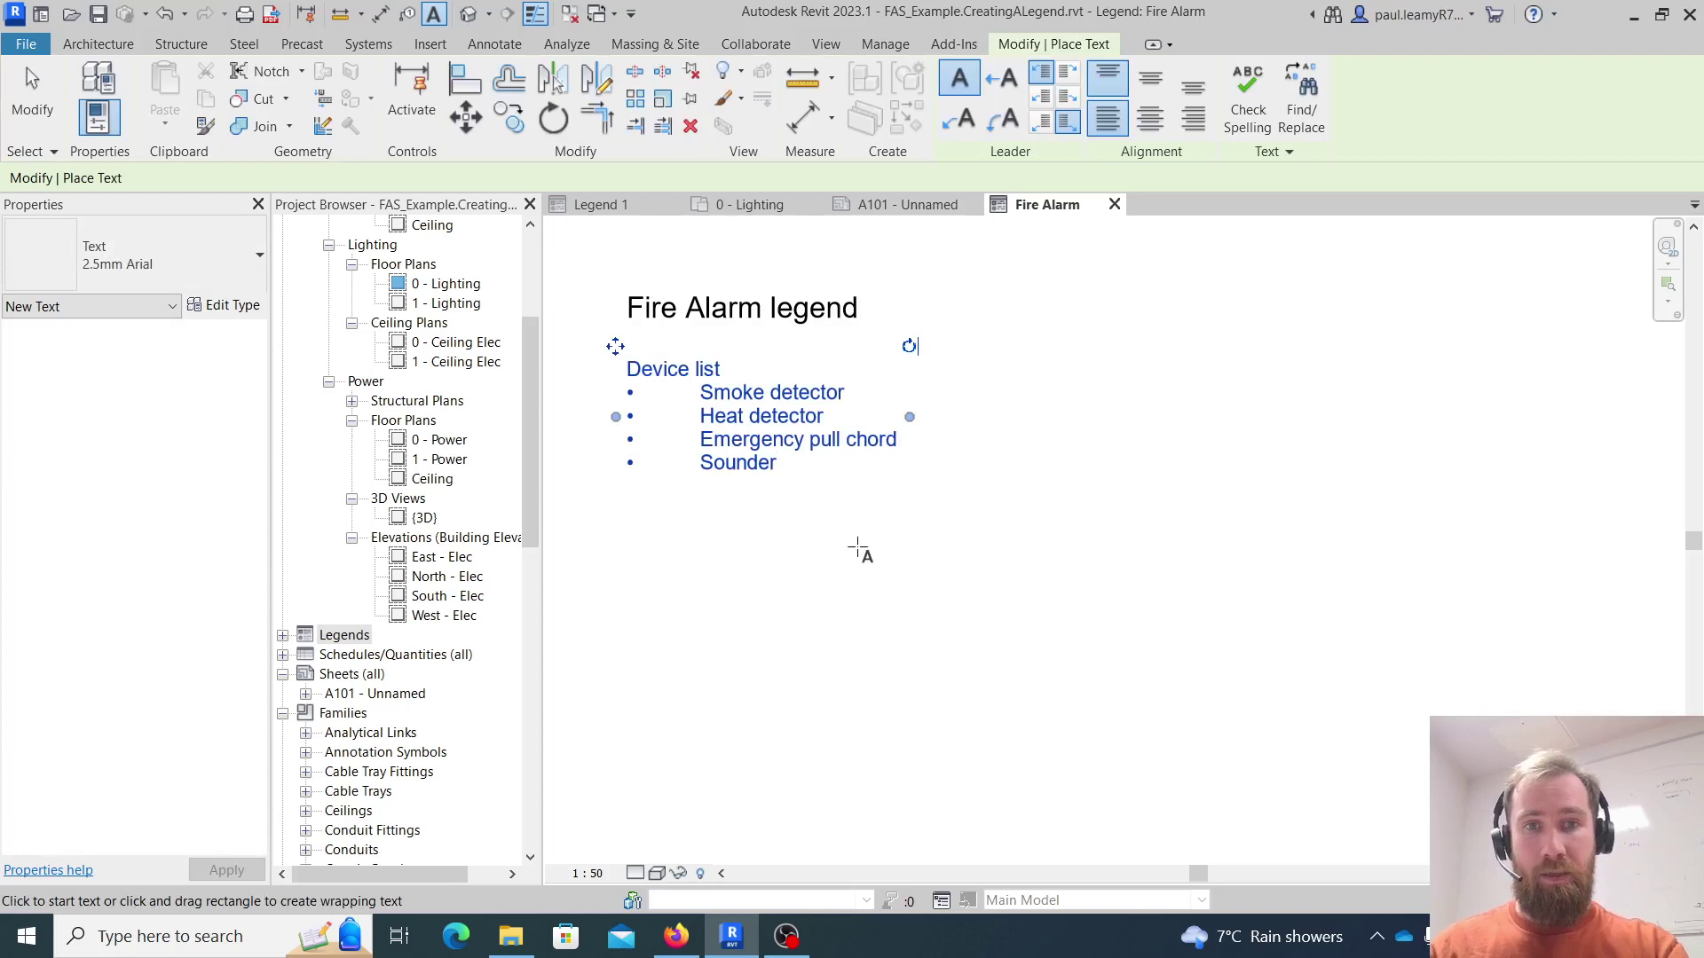
{"action": "left_click", "coordinate": [663, 364]}
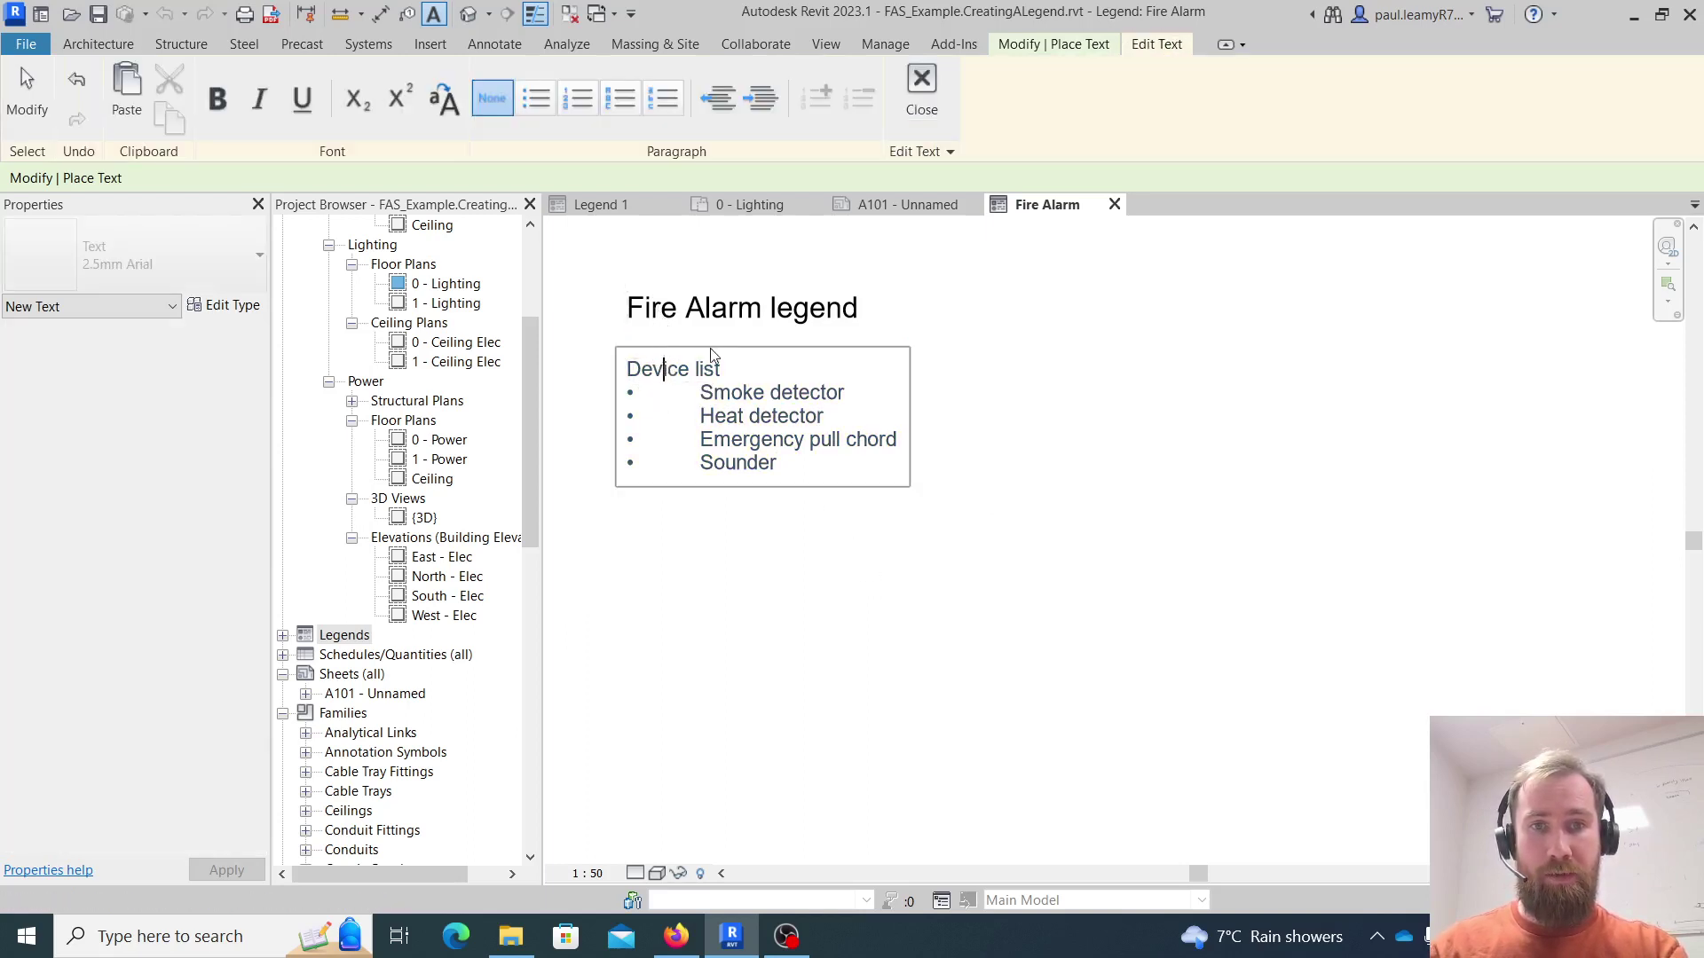
{"action": "left_click", "coordinate": [904, 329]}
{"action": "left_click", "coordinate": [807, 293]}
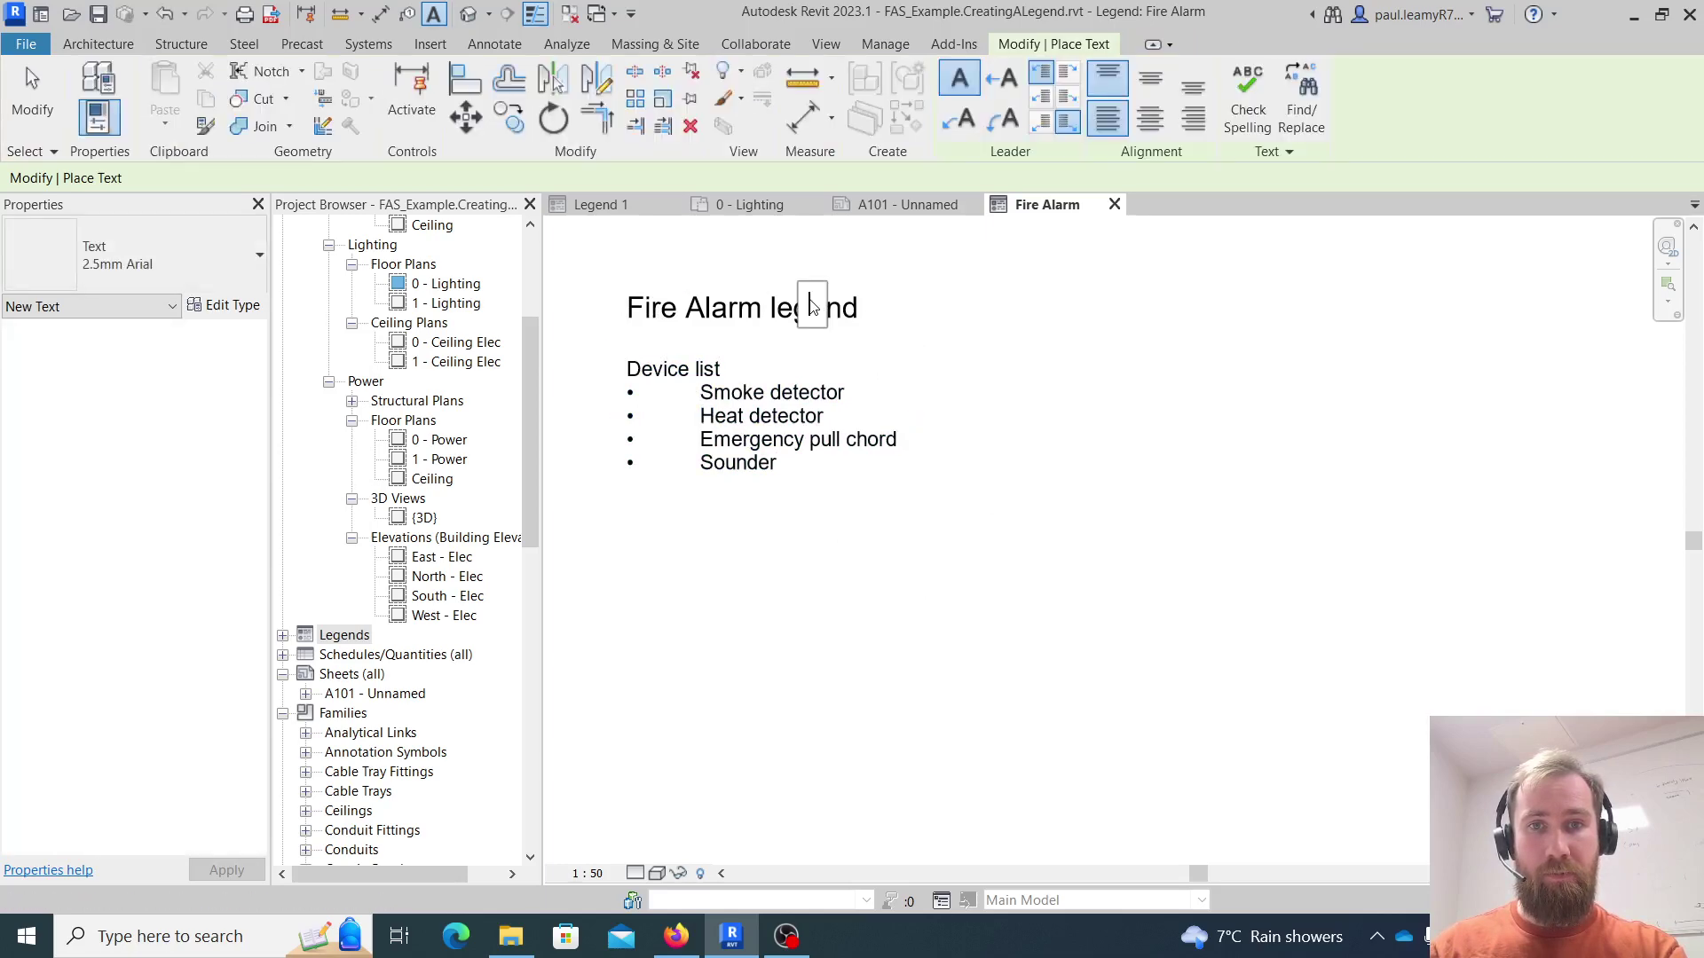
{"action": "key", "text": "Escape"}
{"action": "key", "text": "Escape"}
{"action": "left_click", "coordinate": [807, 344]}
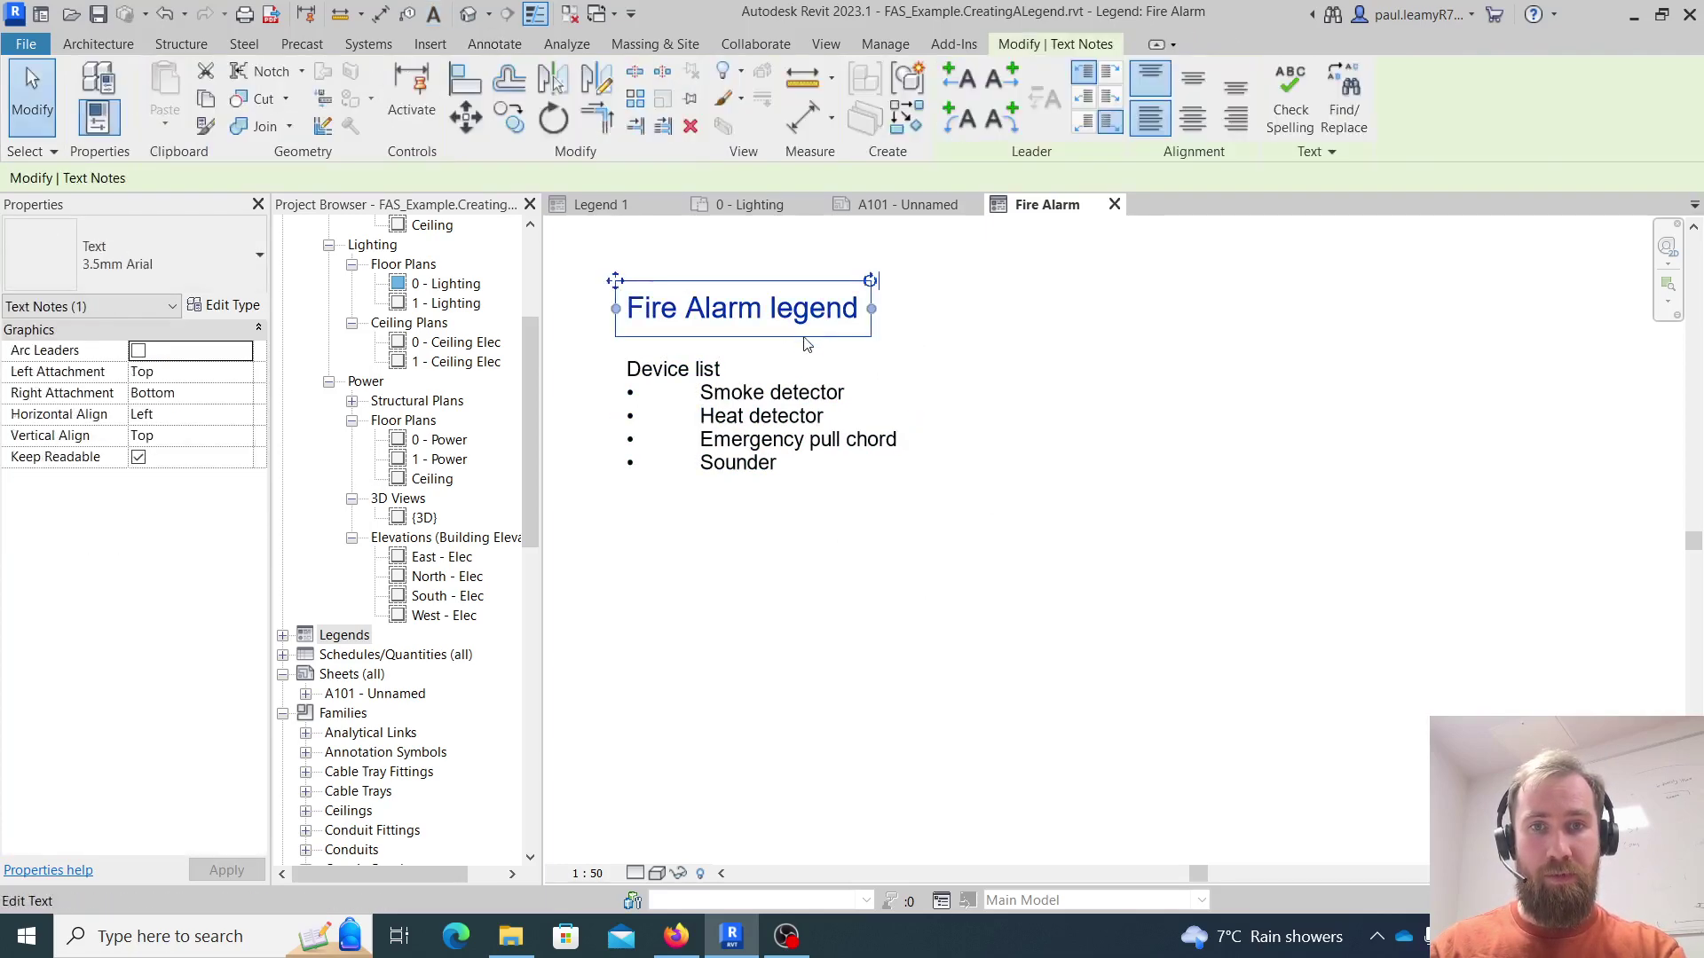
{"action": "left_click", "coordinate": [796, 334]}
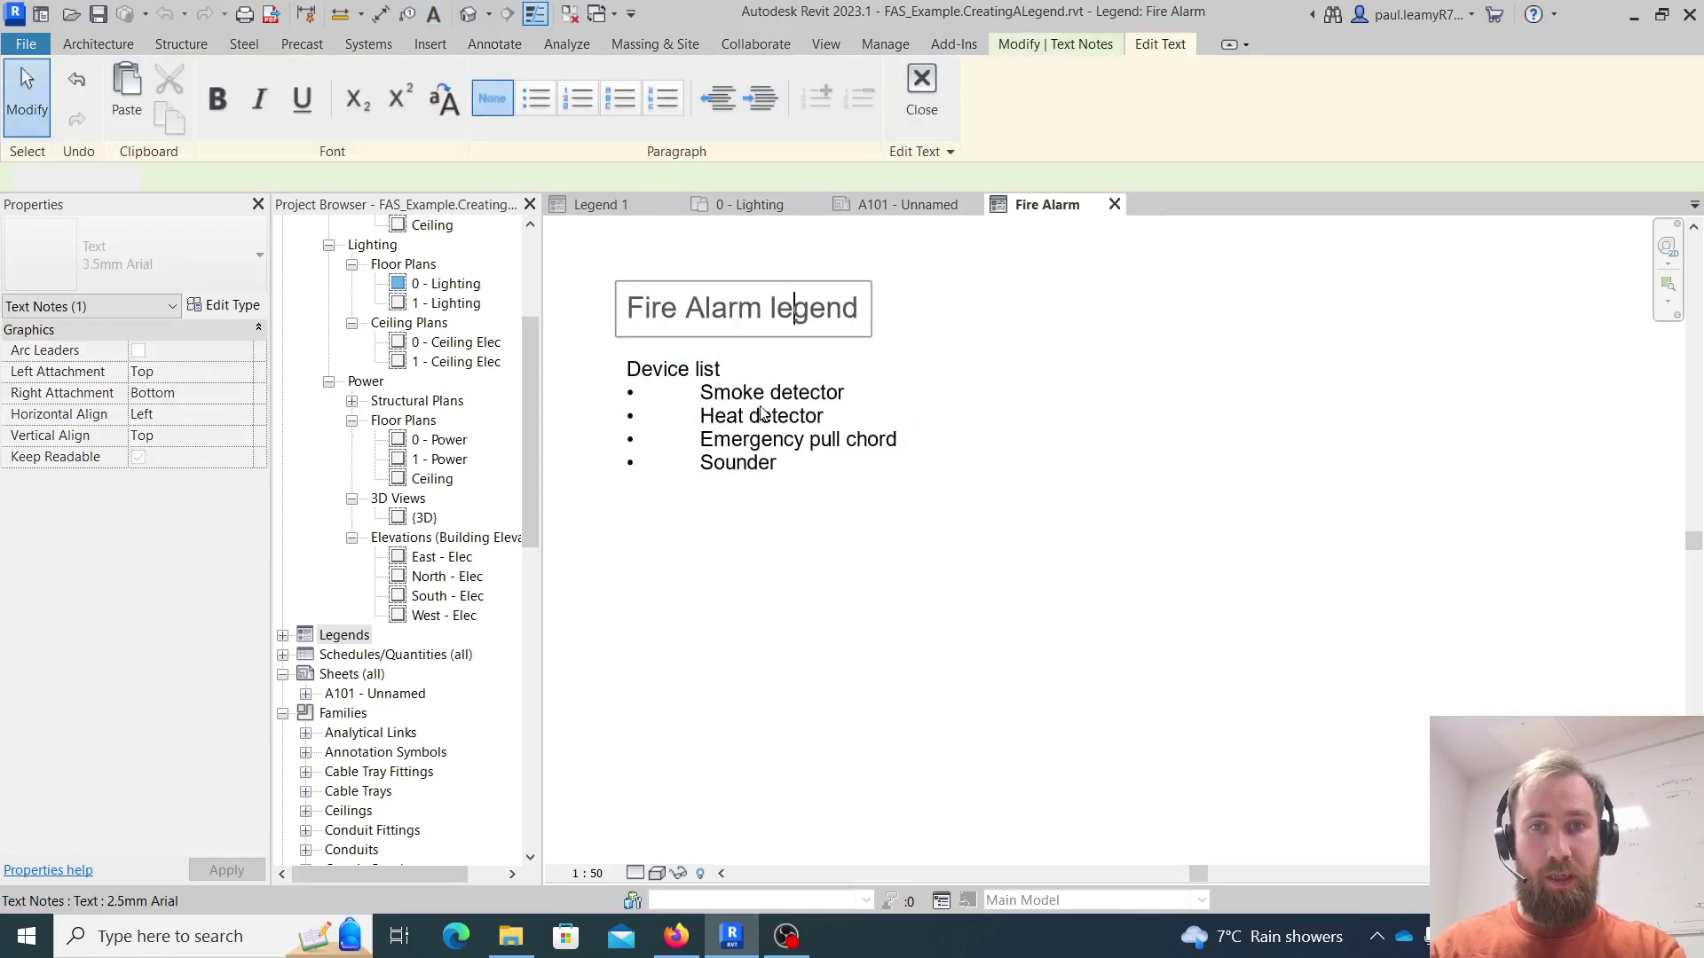
- Move the device list text note straight up so it sits close beneath the "Fire Alarm legend" heading
{"action": "left_click", "coordinate": [647, 350]}
{"action": "left_click", "coordinate": [644, 355]}
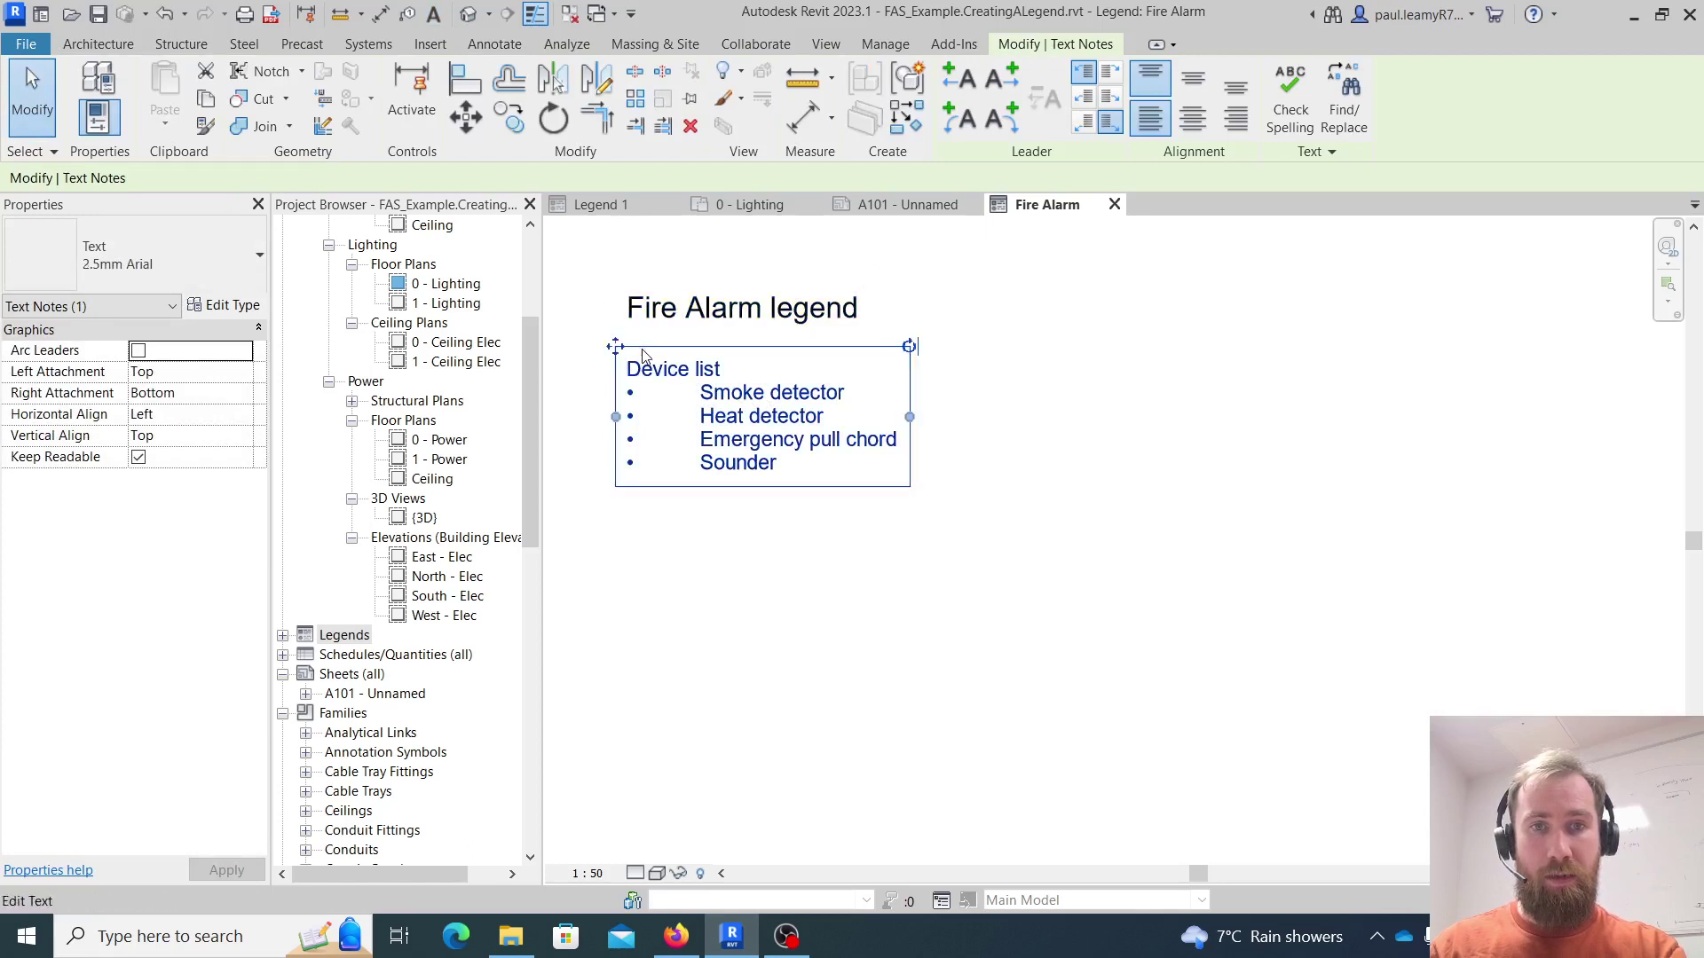
{"action": "left_click_drag", "start_coordinate": [615, 347], "coordinate": [615, 322]}
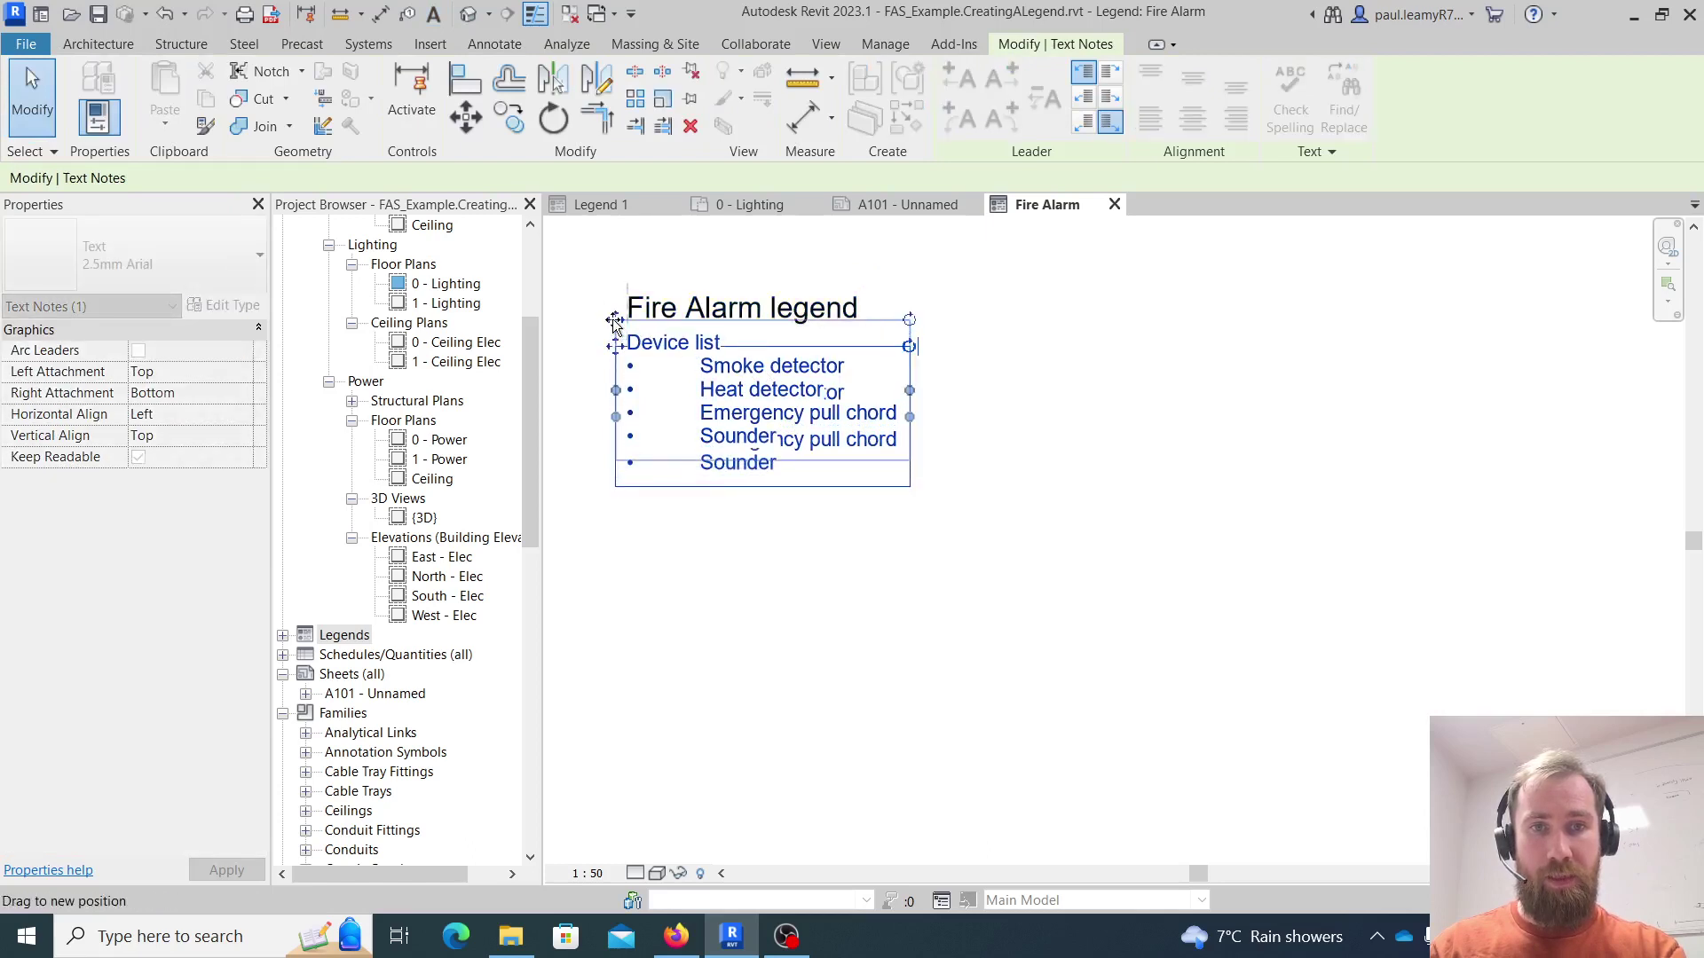
{"action": "left_click", "coordinate": [843, 530]}
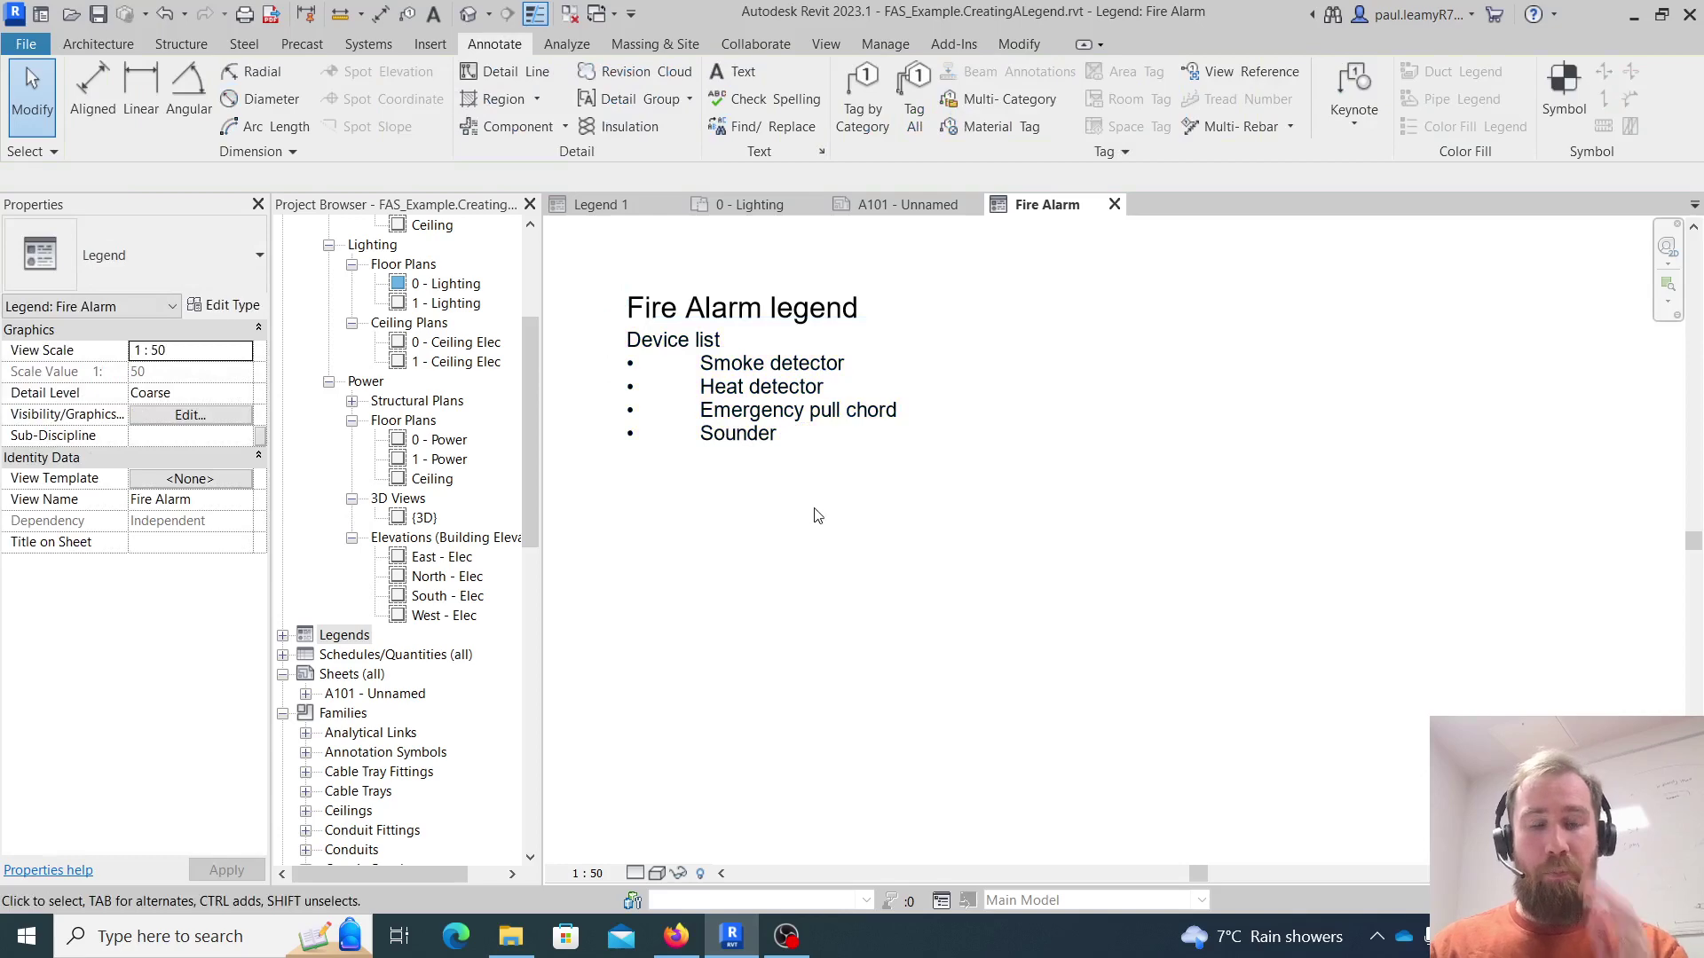
- Examine the devices around Workshop 1 on the 0 - Lighting floor plan and return to the Fire Alarm legend
{"action": "double_click", "coordinate": [455, 284]}
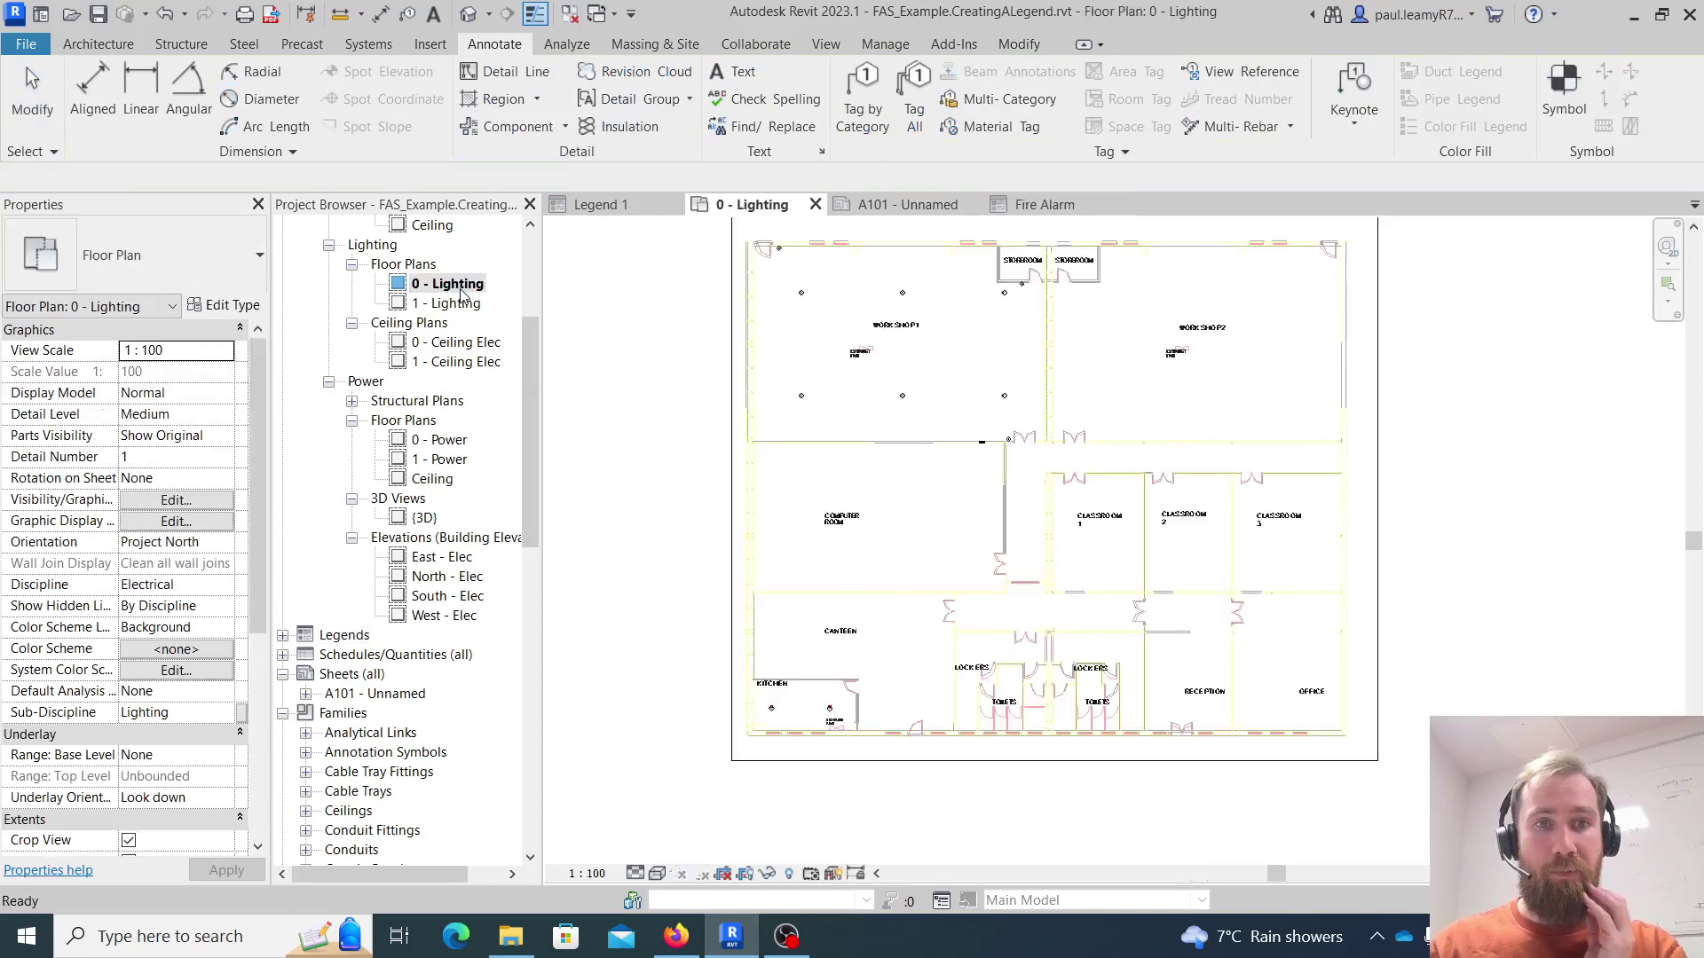
{"action": "scroll", "coordinate": [955, 369], "scroll_direction": "up", "scroll_amount": 5}
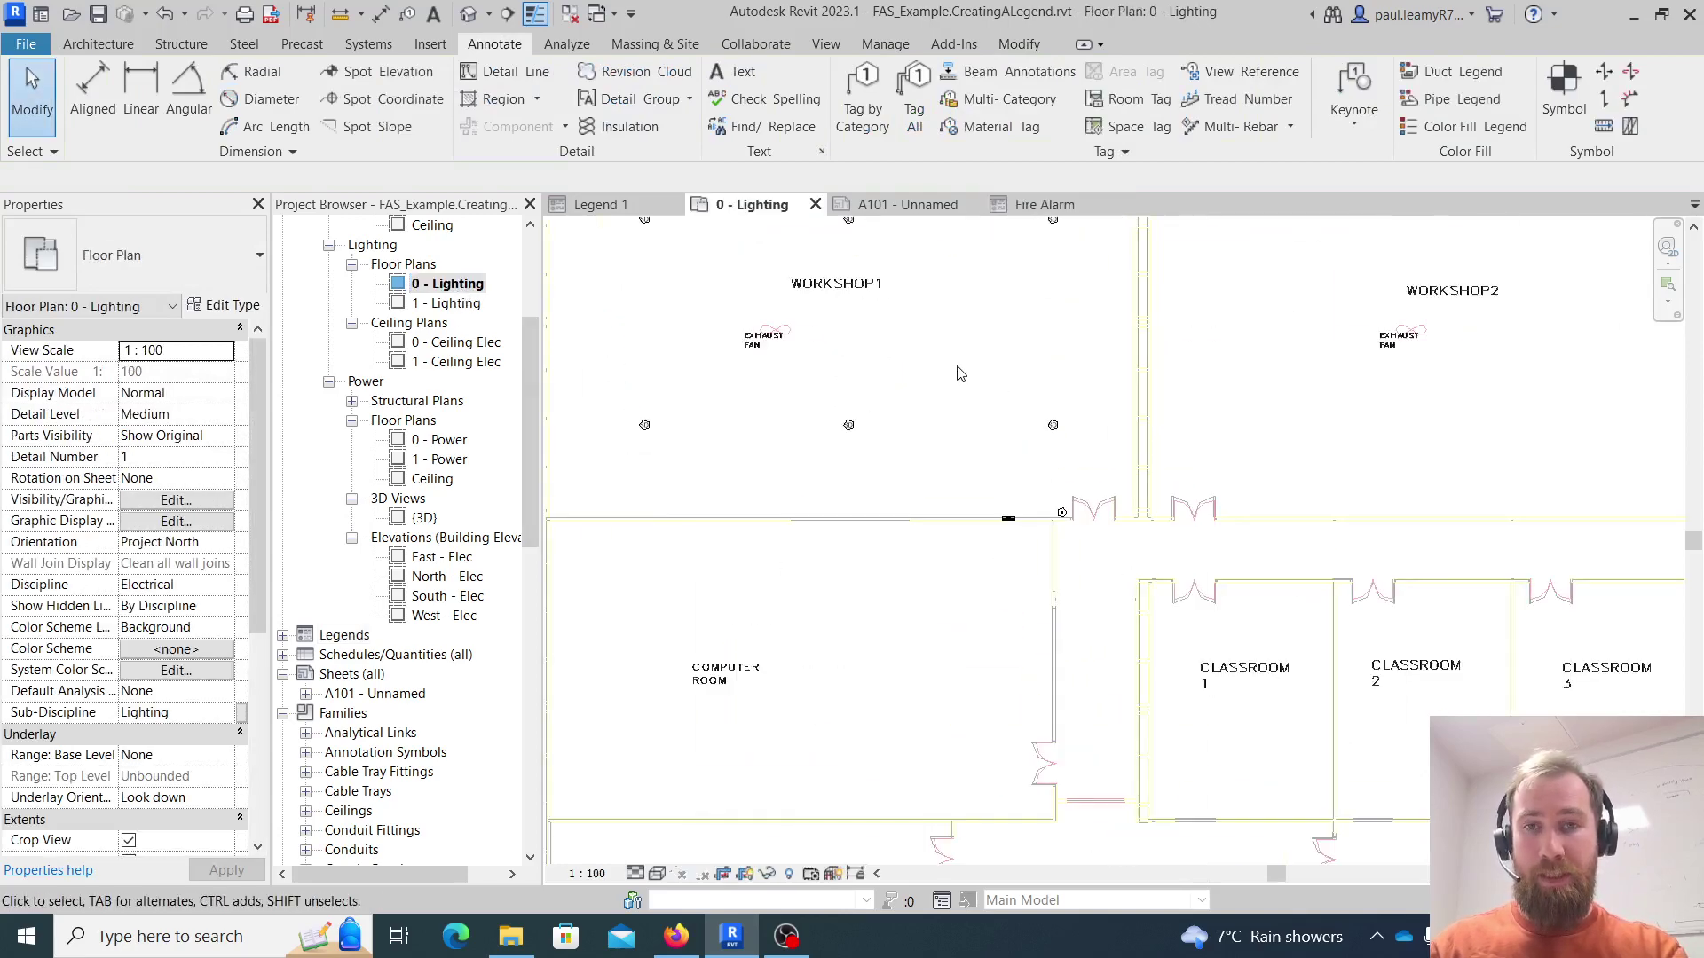
{"action": "scroll", "coordinate": [954, 369], "scroll_direction": "down", "scroll_amount": 2}
{"action": "middle_click_drag", "start_coordinate": [968, 384], "coordinate": [990, 478]}
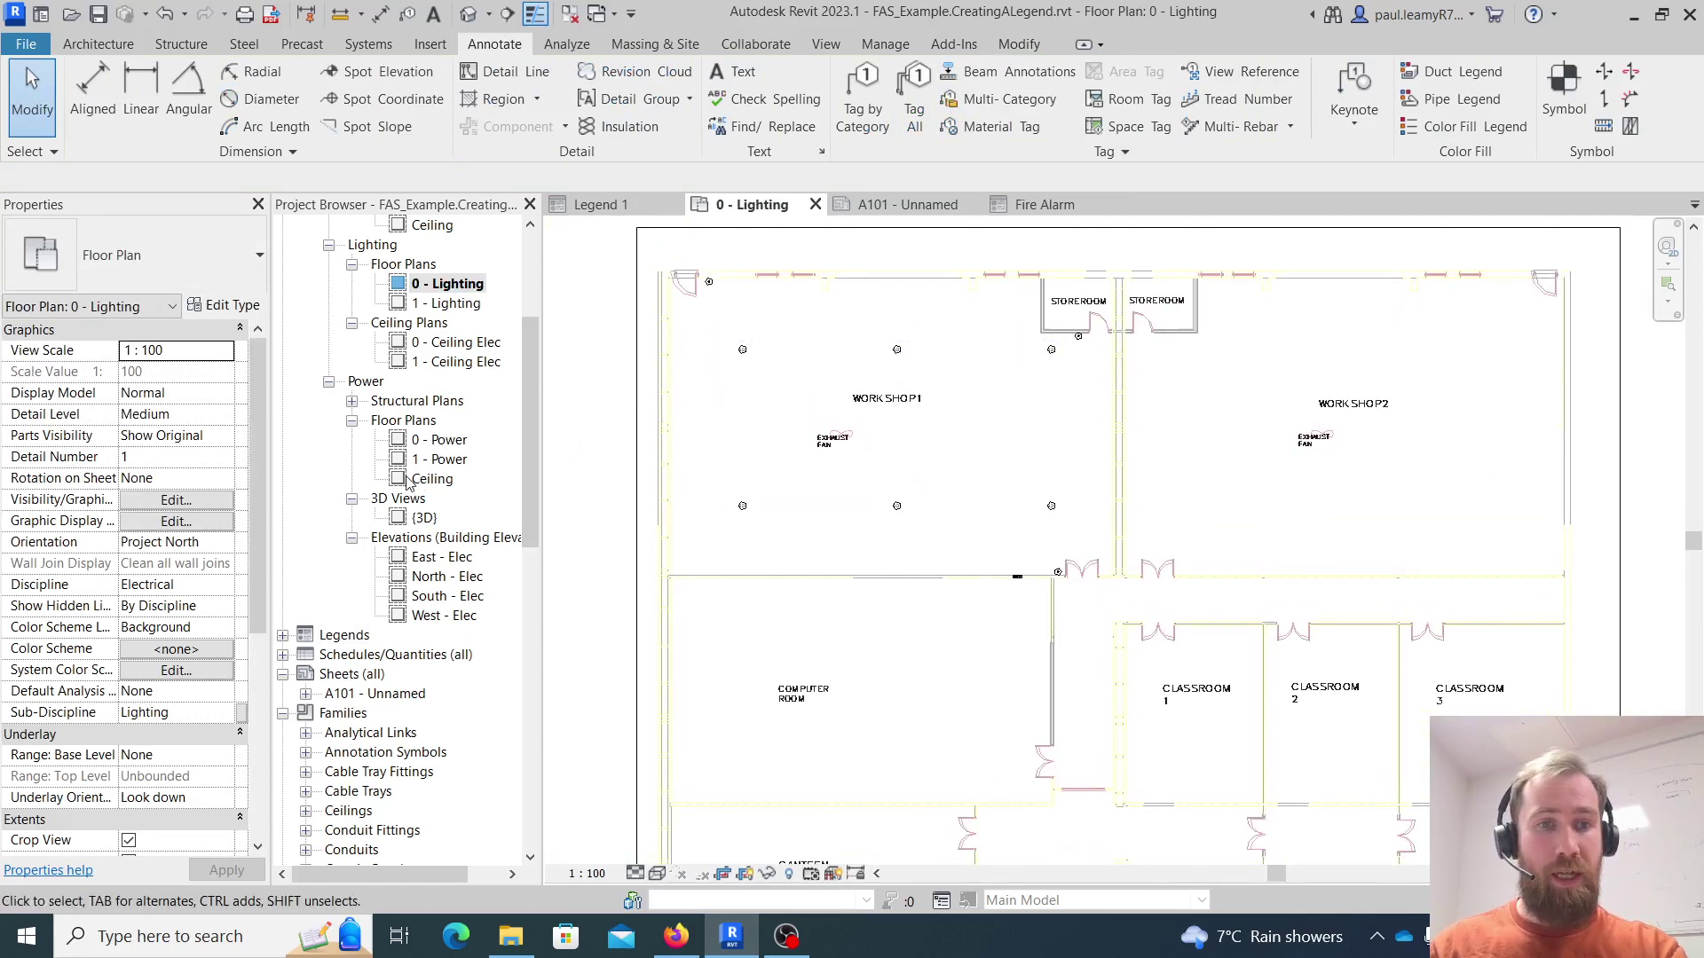
{"action": "scroll", "coordinate": [406, 481], "scroll_direction": "down", "scroll_amount": 3}
{"action": "left_click", "coordinate": [282, 577]}
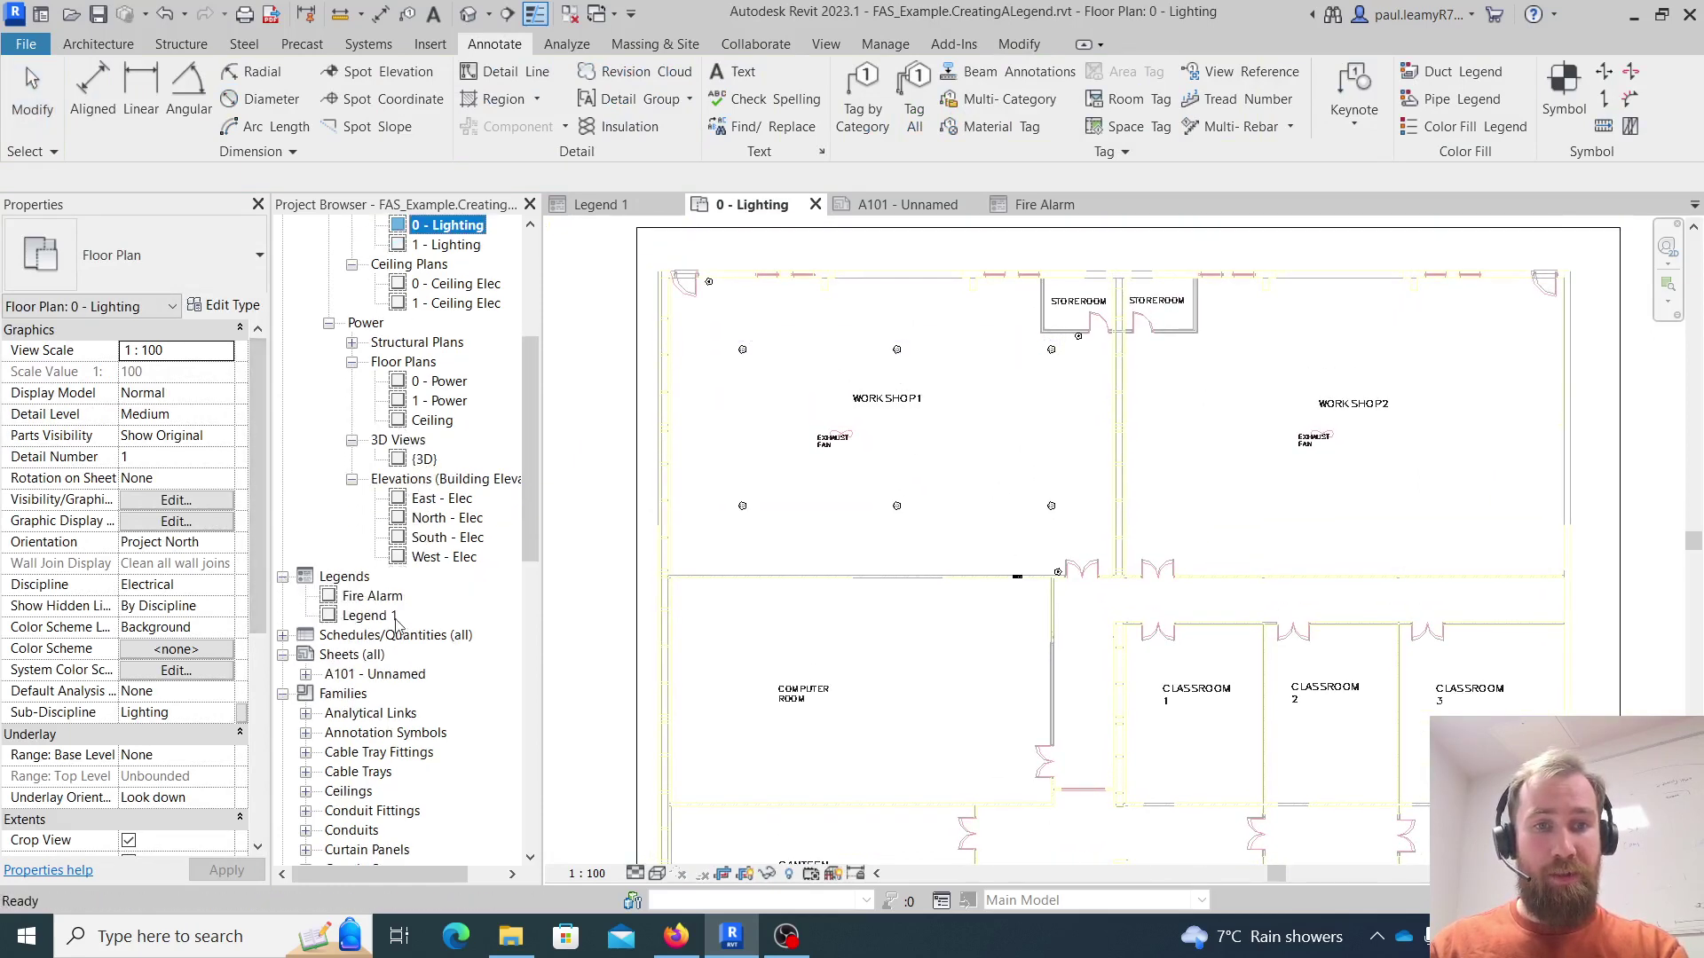
{"action": "double_click", "coordinate": [382, 598]}
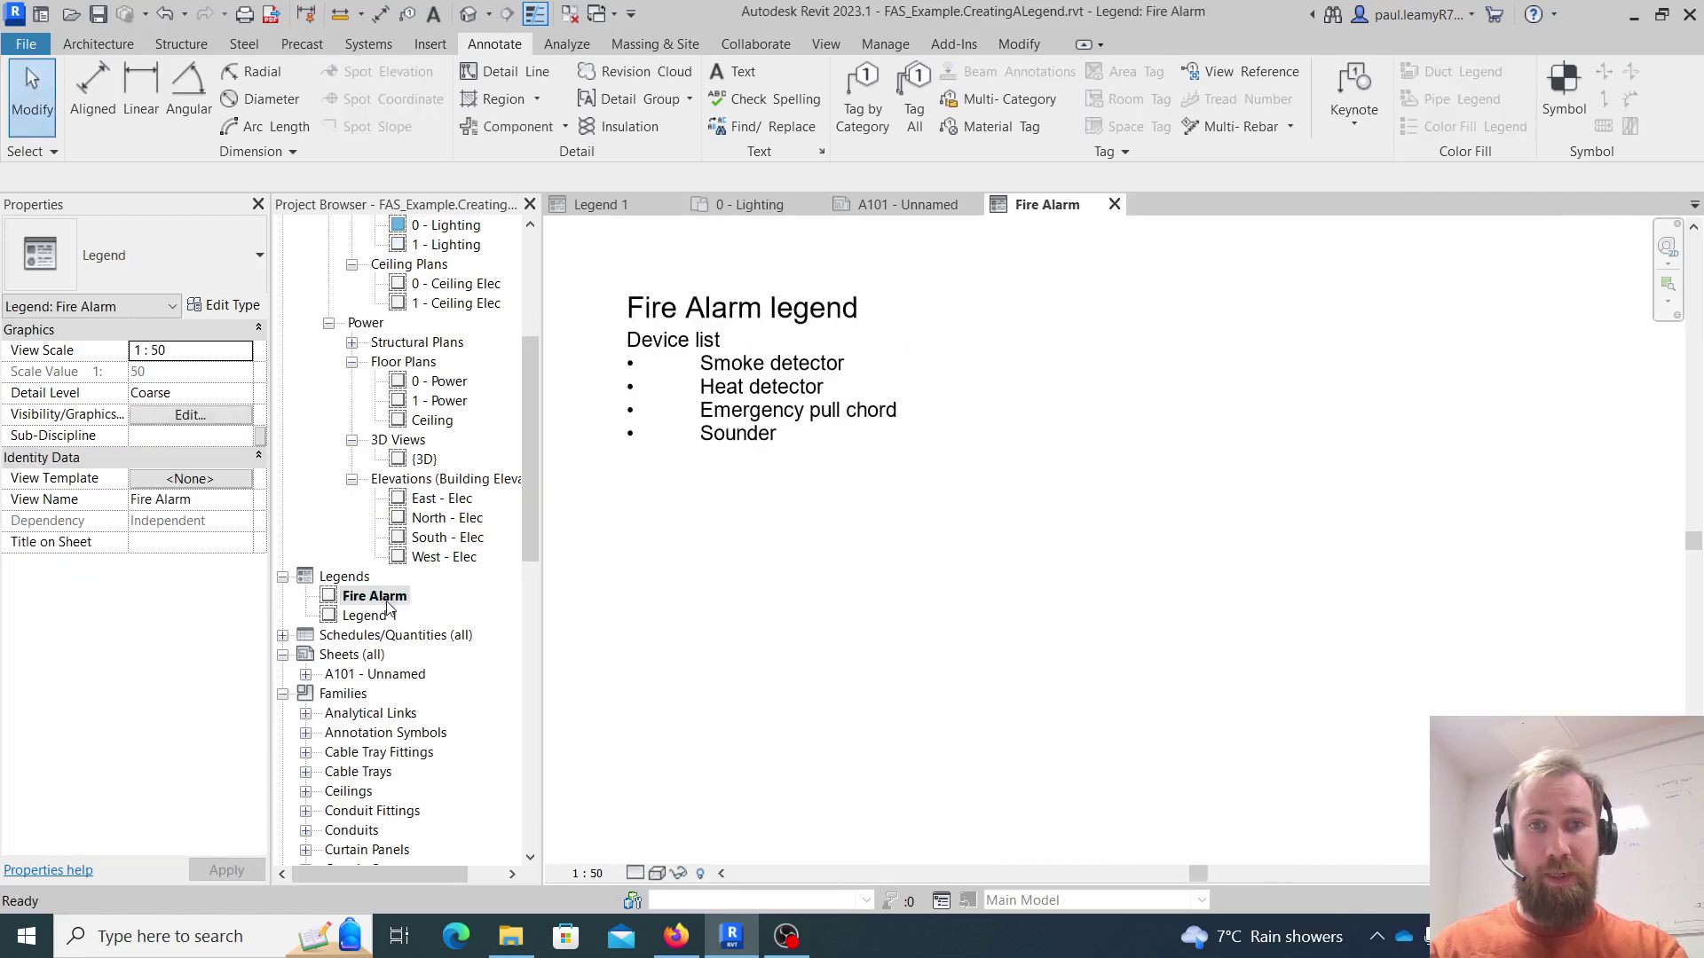
- Expand the Fire Alarm Devices families down to their types, including Fire Alarm Sounder, and collapse the Electrical Fixtures category
{"action": "left_click_drag", "start_coordinate": [531, 424], "coordinate": [527, 600]}
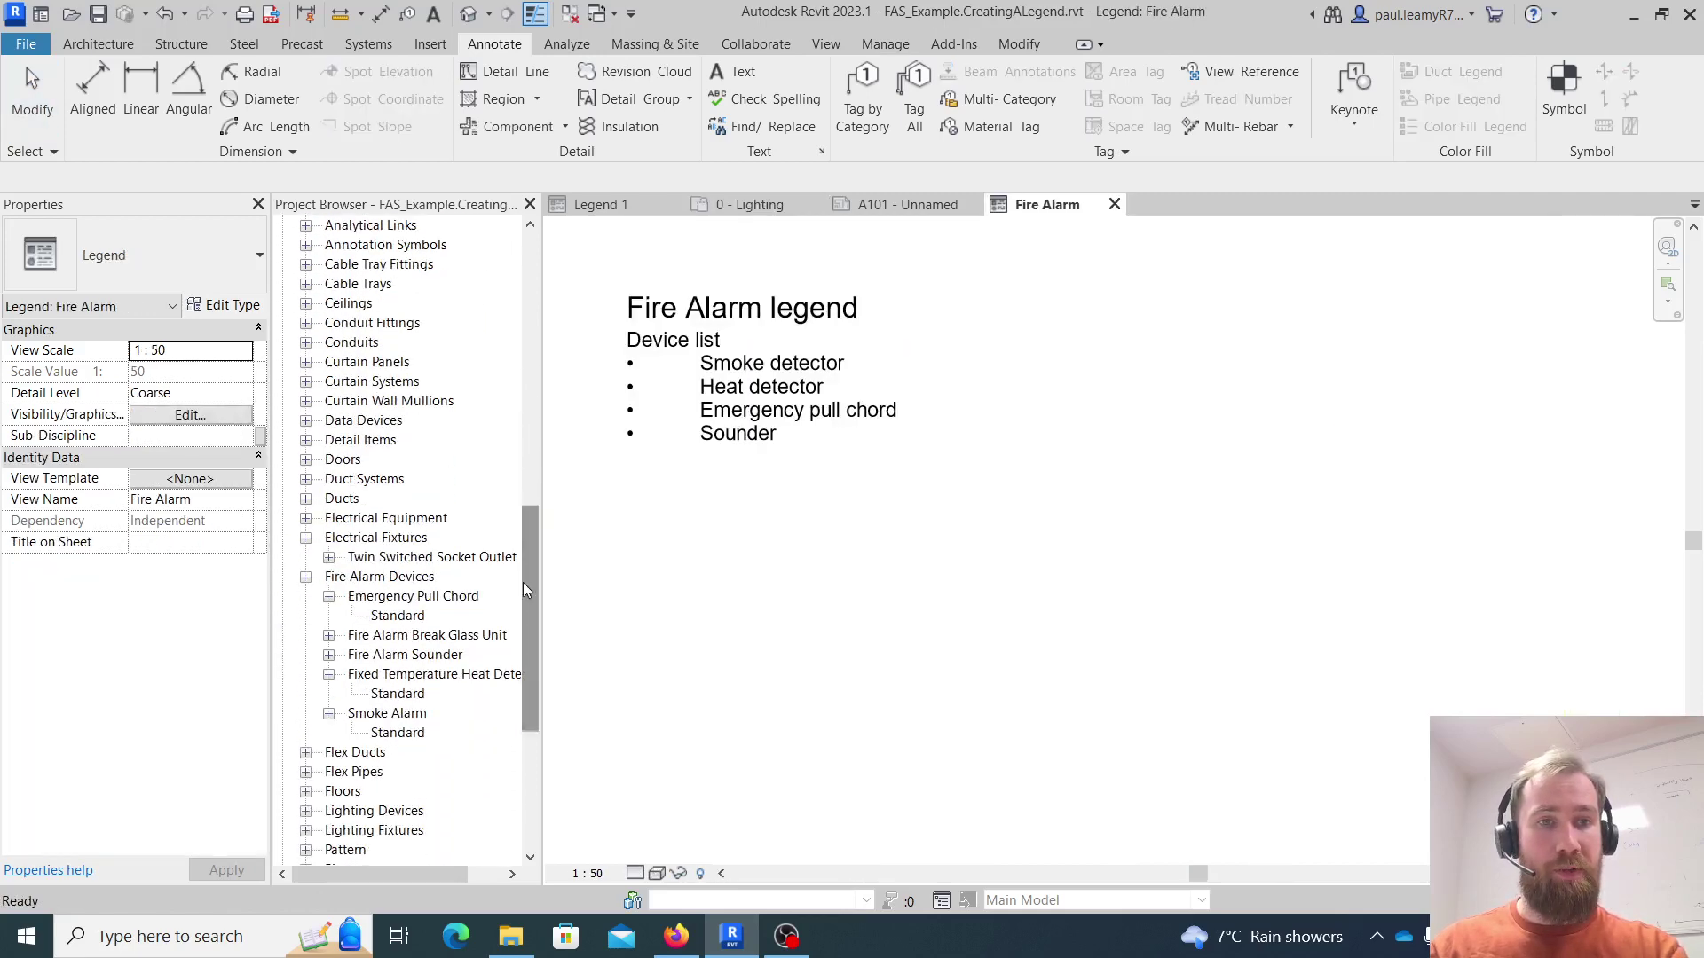
{"action": "left_click", "coordinate": [306, 537]}
{"action": "left_click", "coordinate": [307, 558]}
{"action": "scroll", "coordinate": [322, 512], "scroll_direction": "up", "scroll_amount": 2}
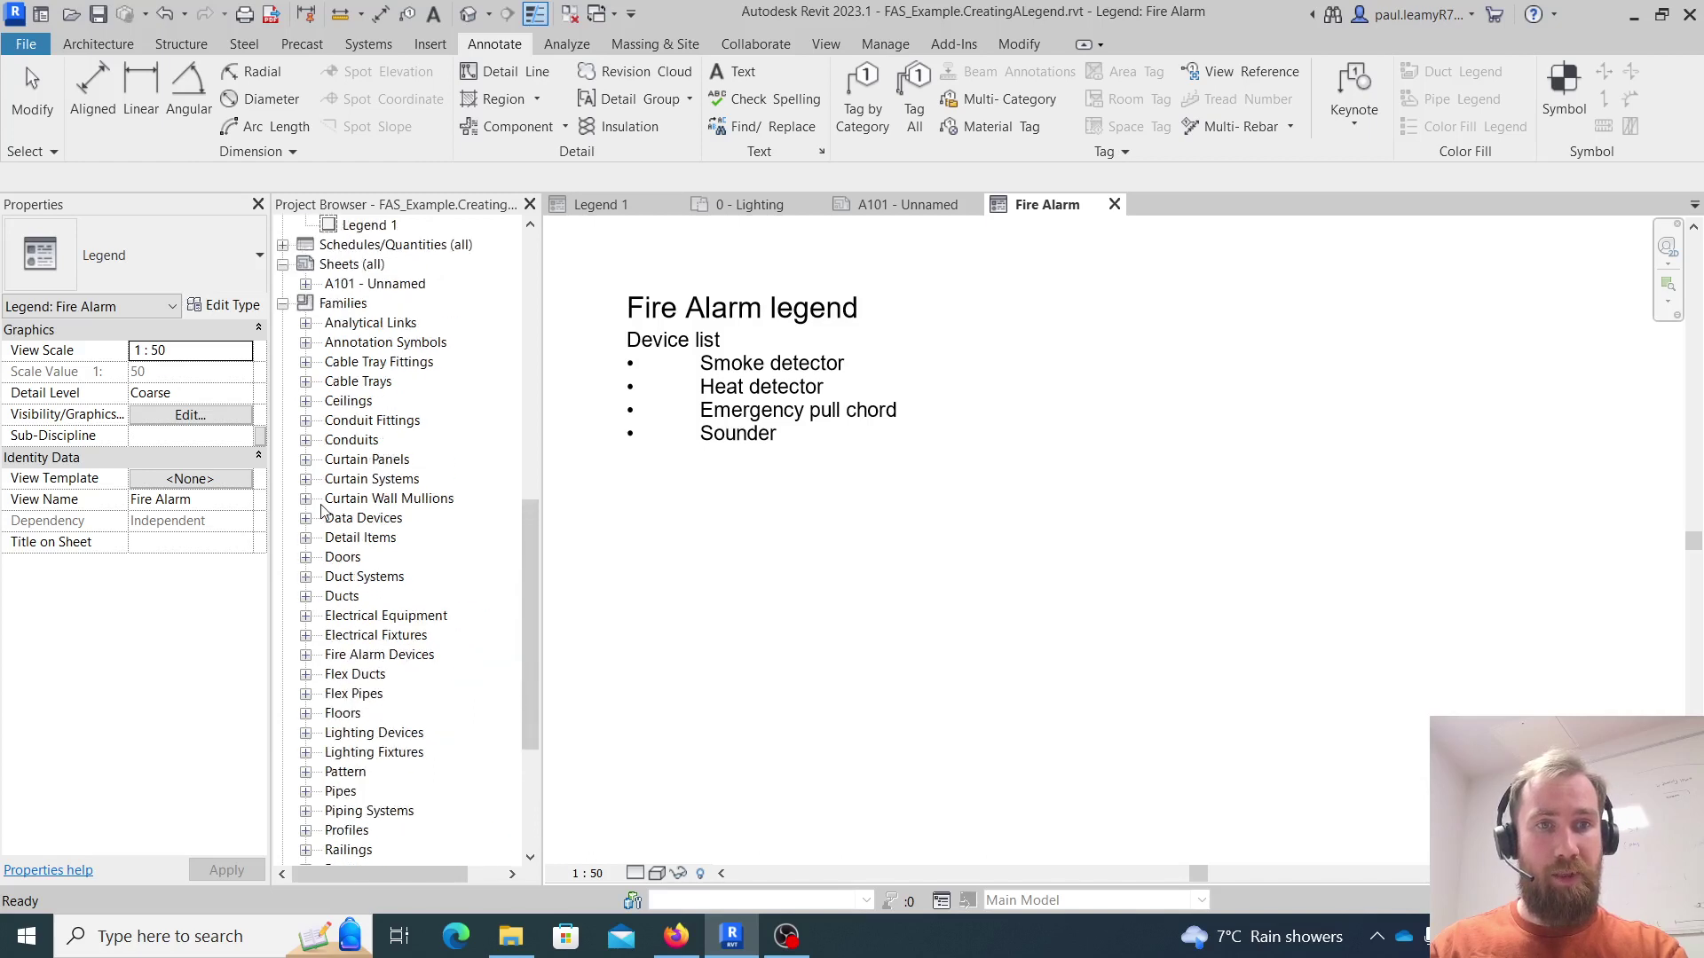
{"action": "scroll", "coordinate": [390, 480], "scroll_direction": "down", "scroll_amount": 1}
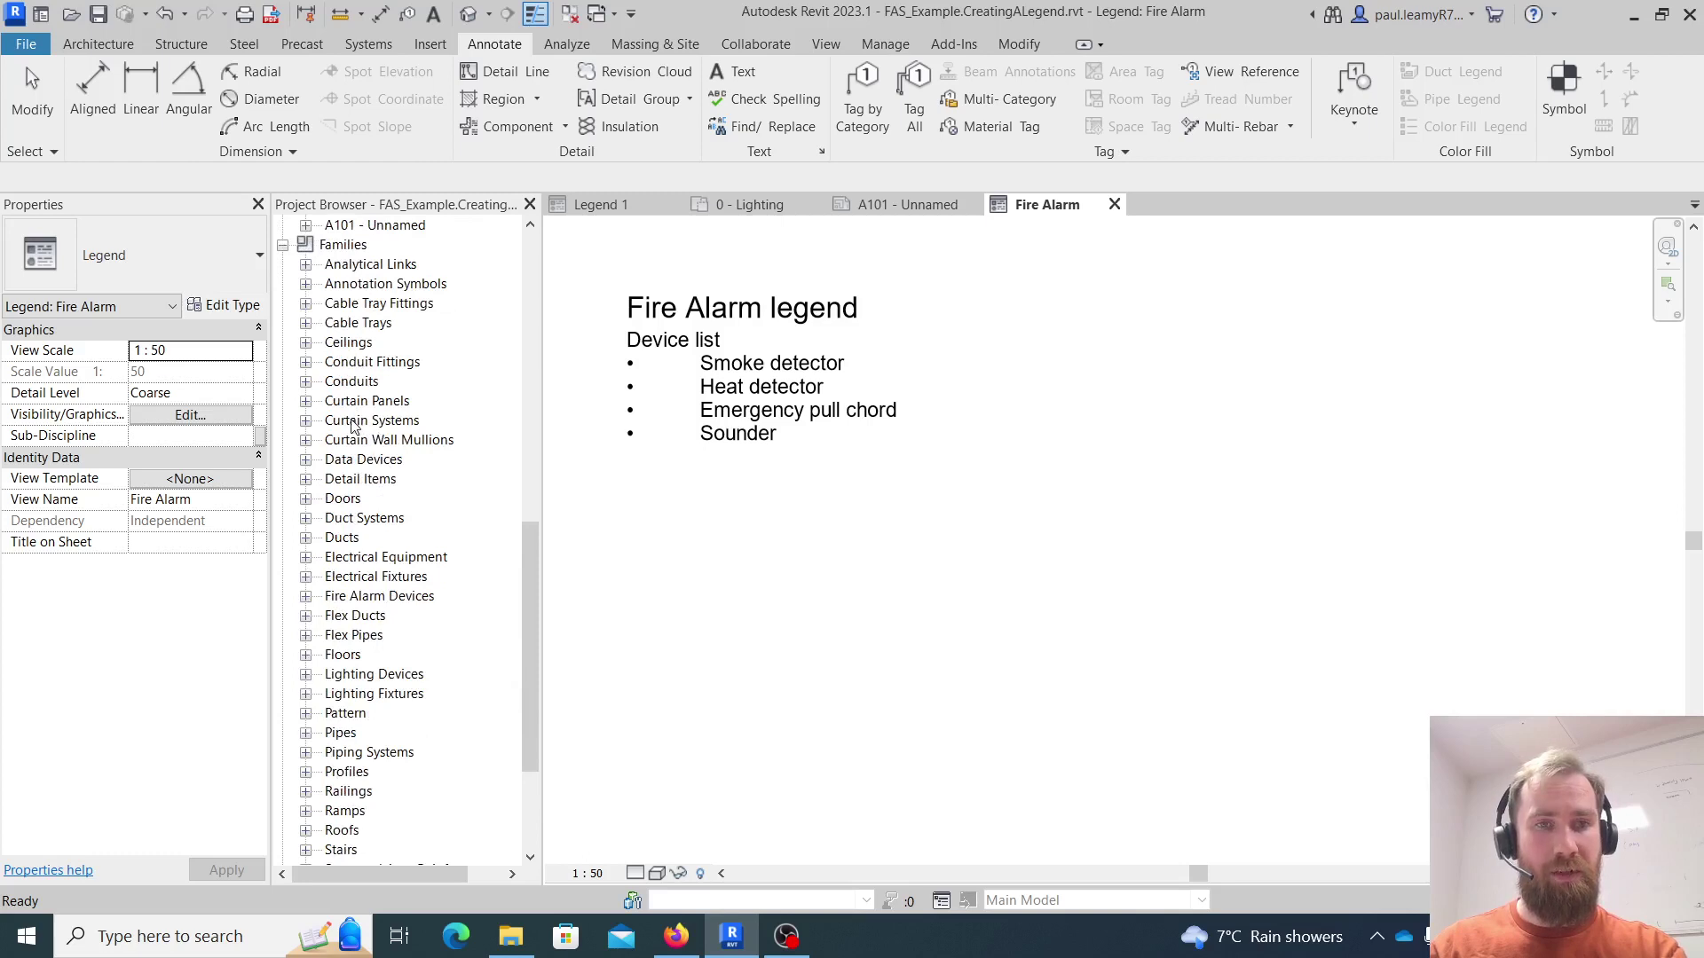
{"action": "scroll", "coordinate": [355, 439], "scroll_direction": "down", "scroll_amount": 1}
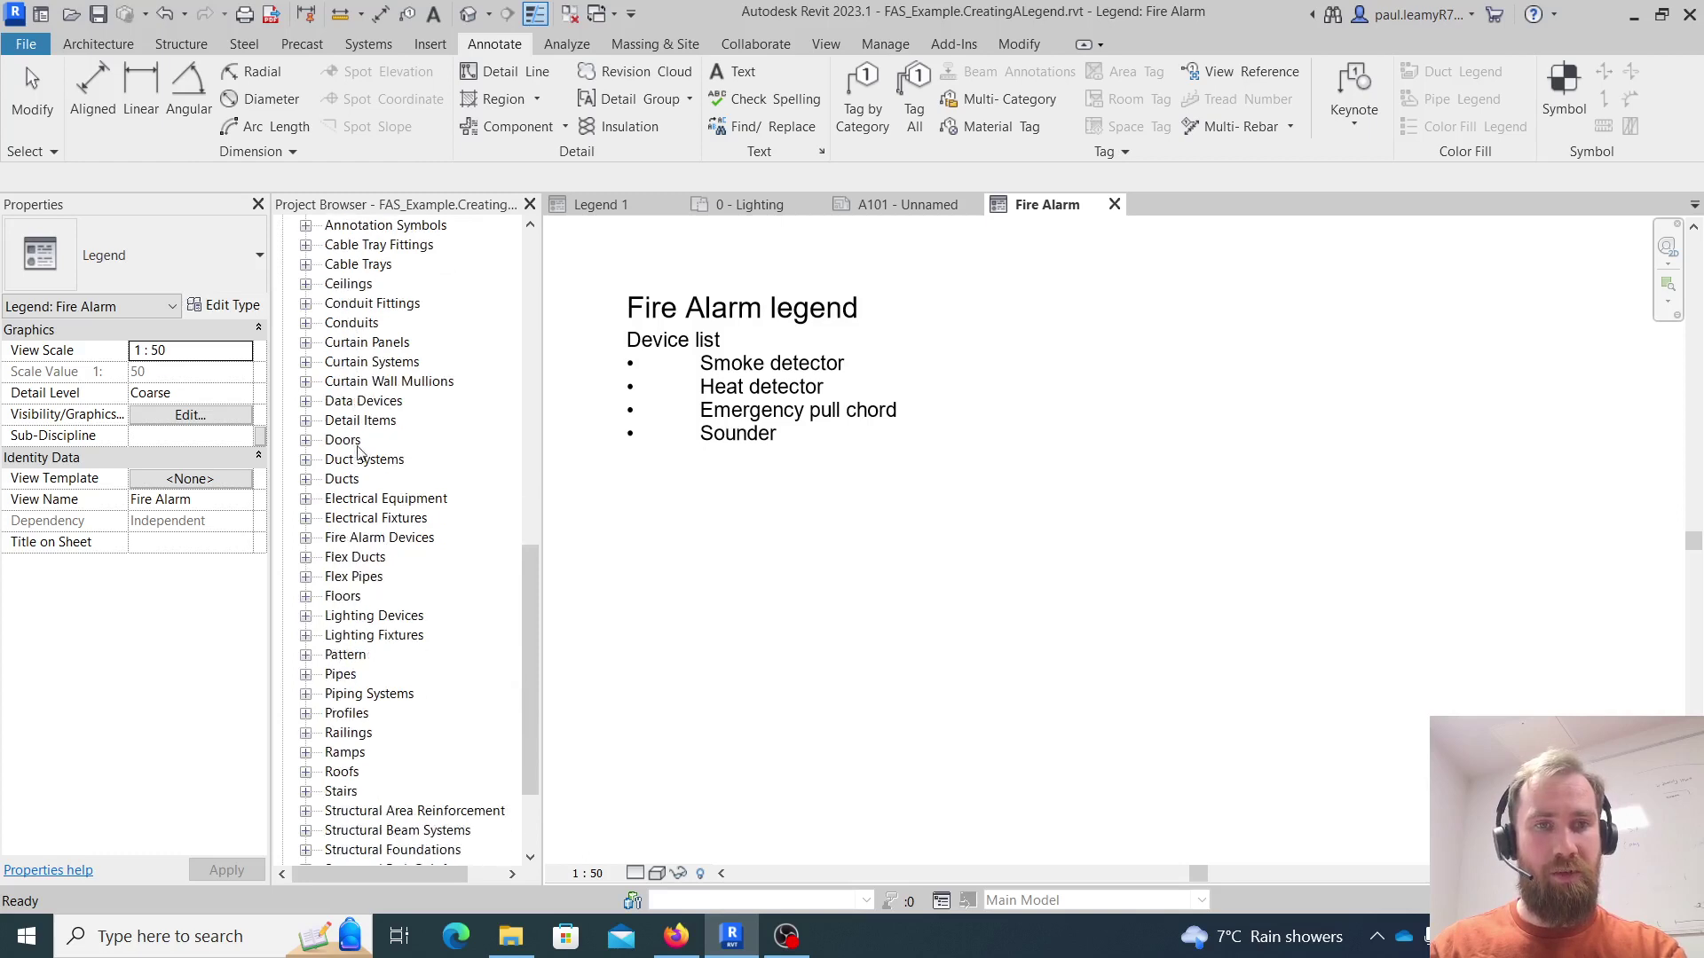
{"action": "left_click", "coordinate": [306, 539]}
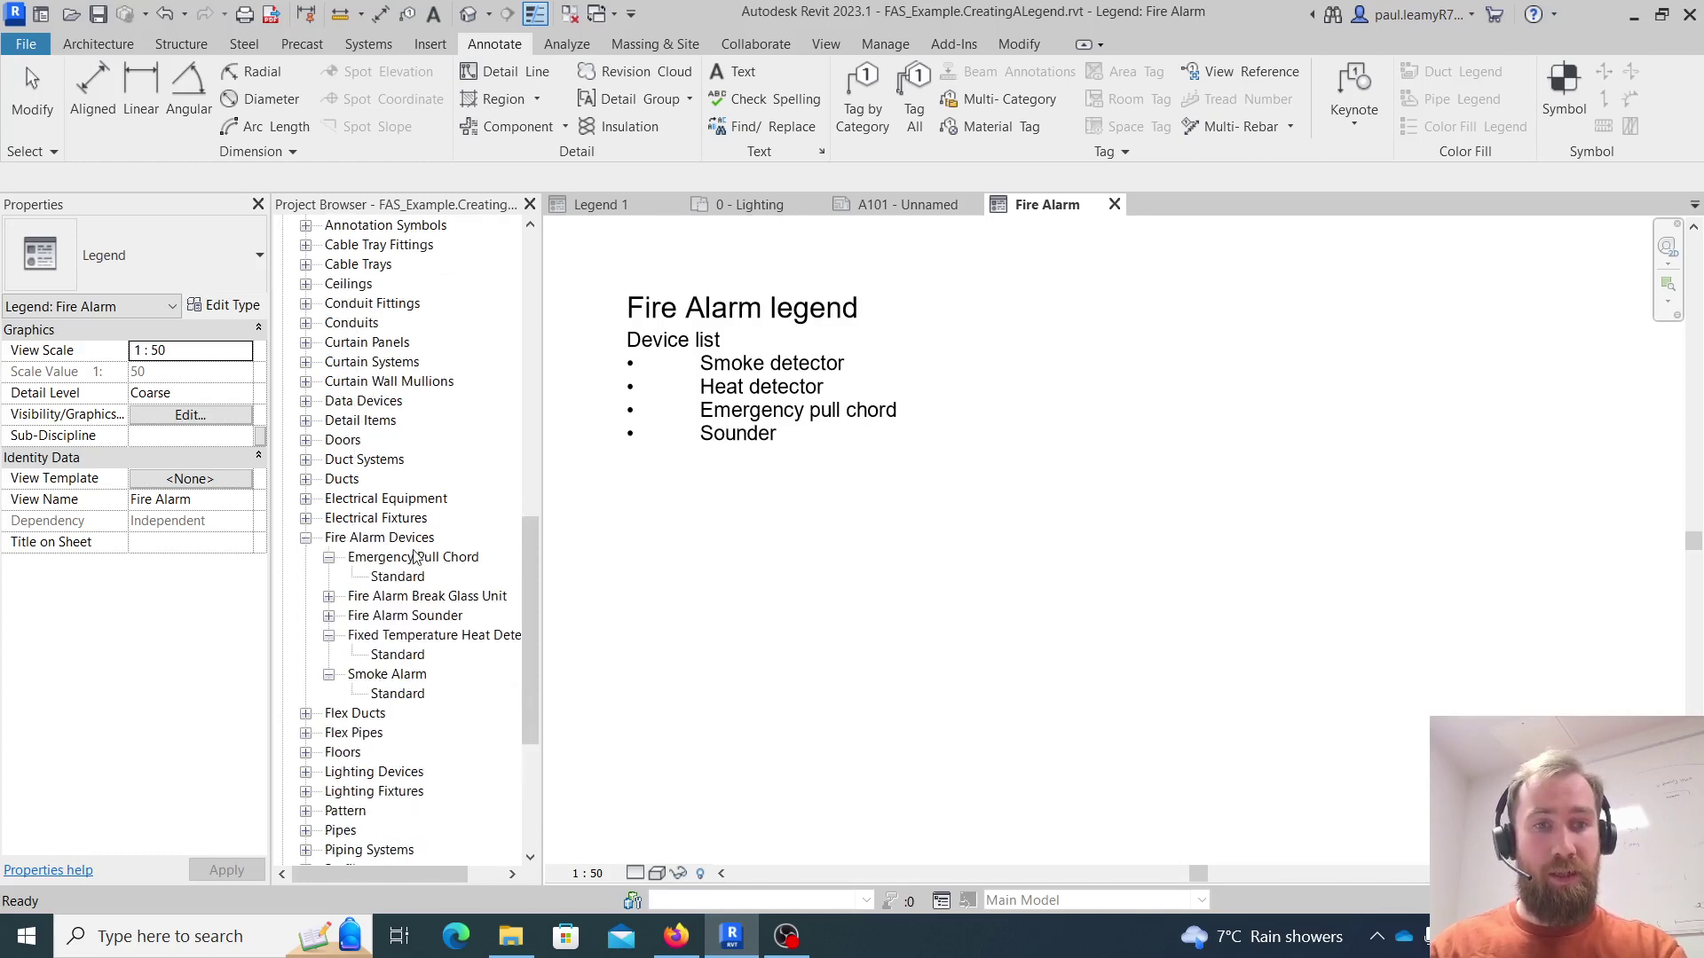
{"action": "left_click", "coordinate": [329, 616]}
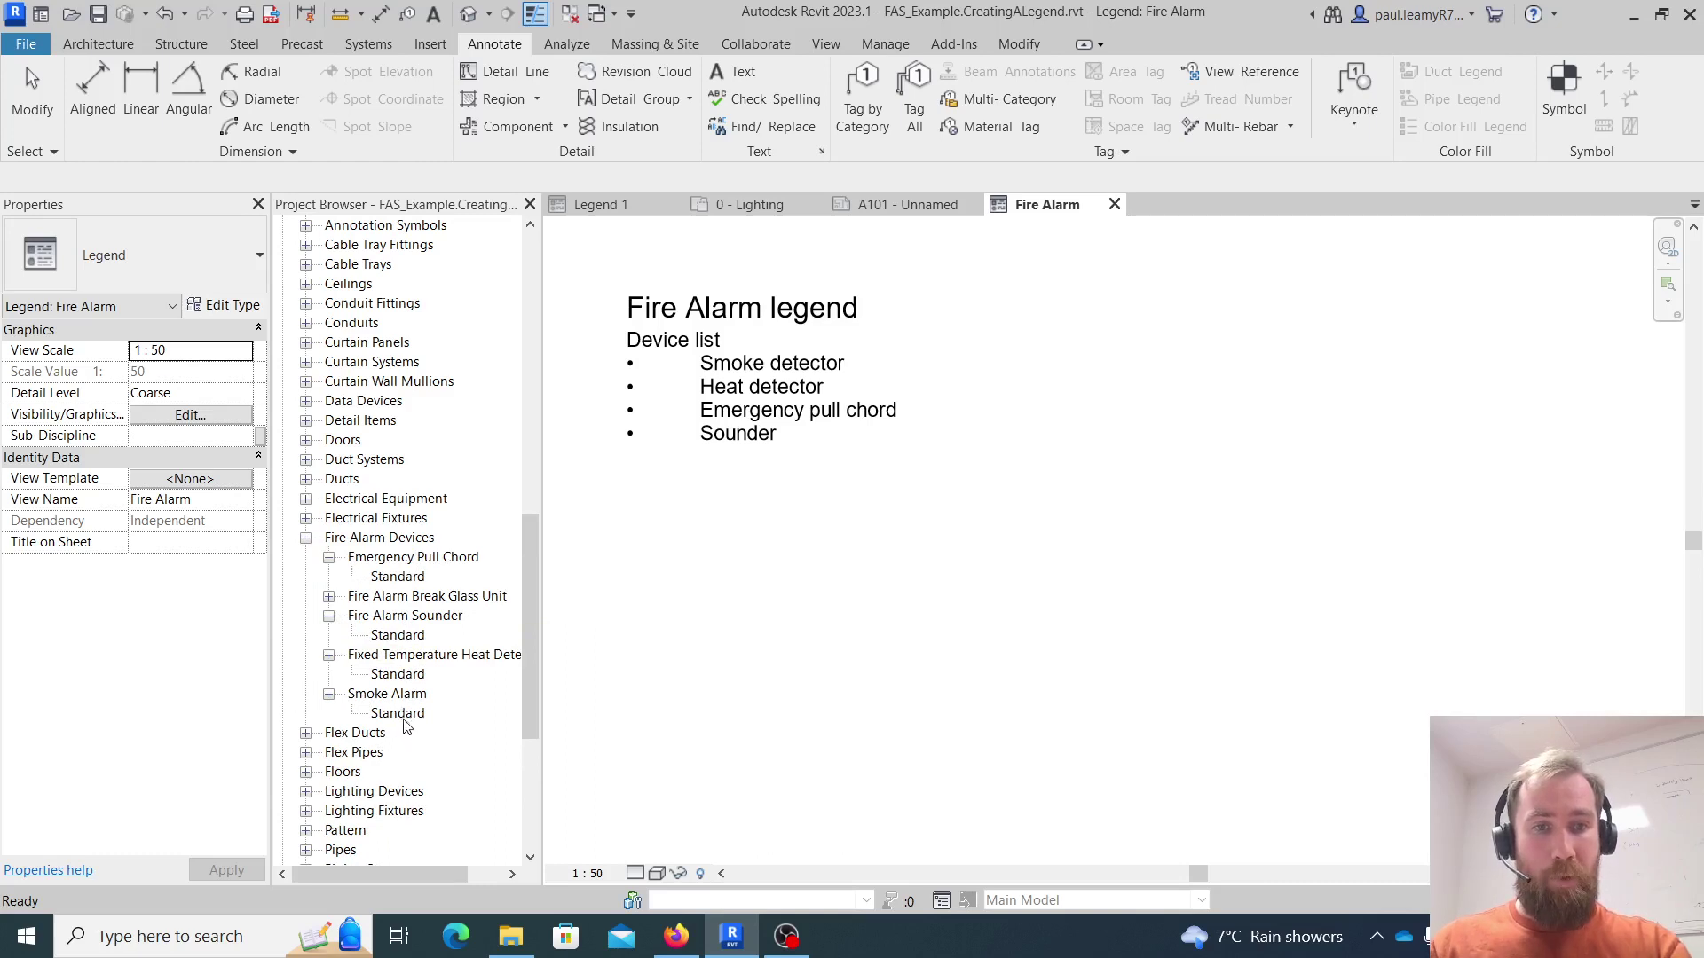
- Place the standard Smoke Alarm and Fixed Temperature Heat Detector symbols in floor plan view beside their entries in the device list
{"action": "left_click_drag", "start_coordinate": [405, 726], "coordinate": [963, 351]}
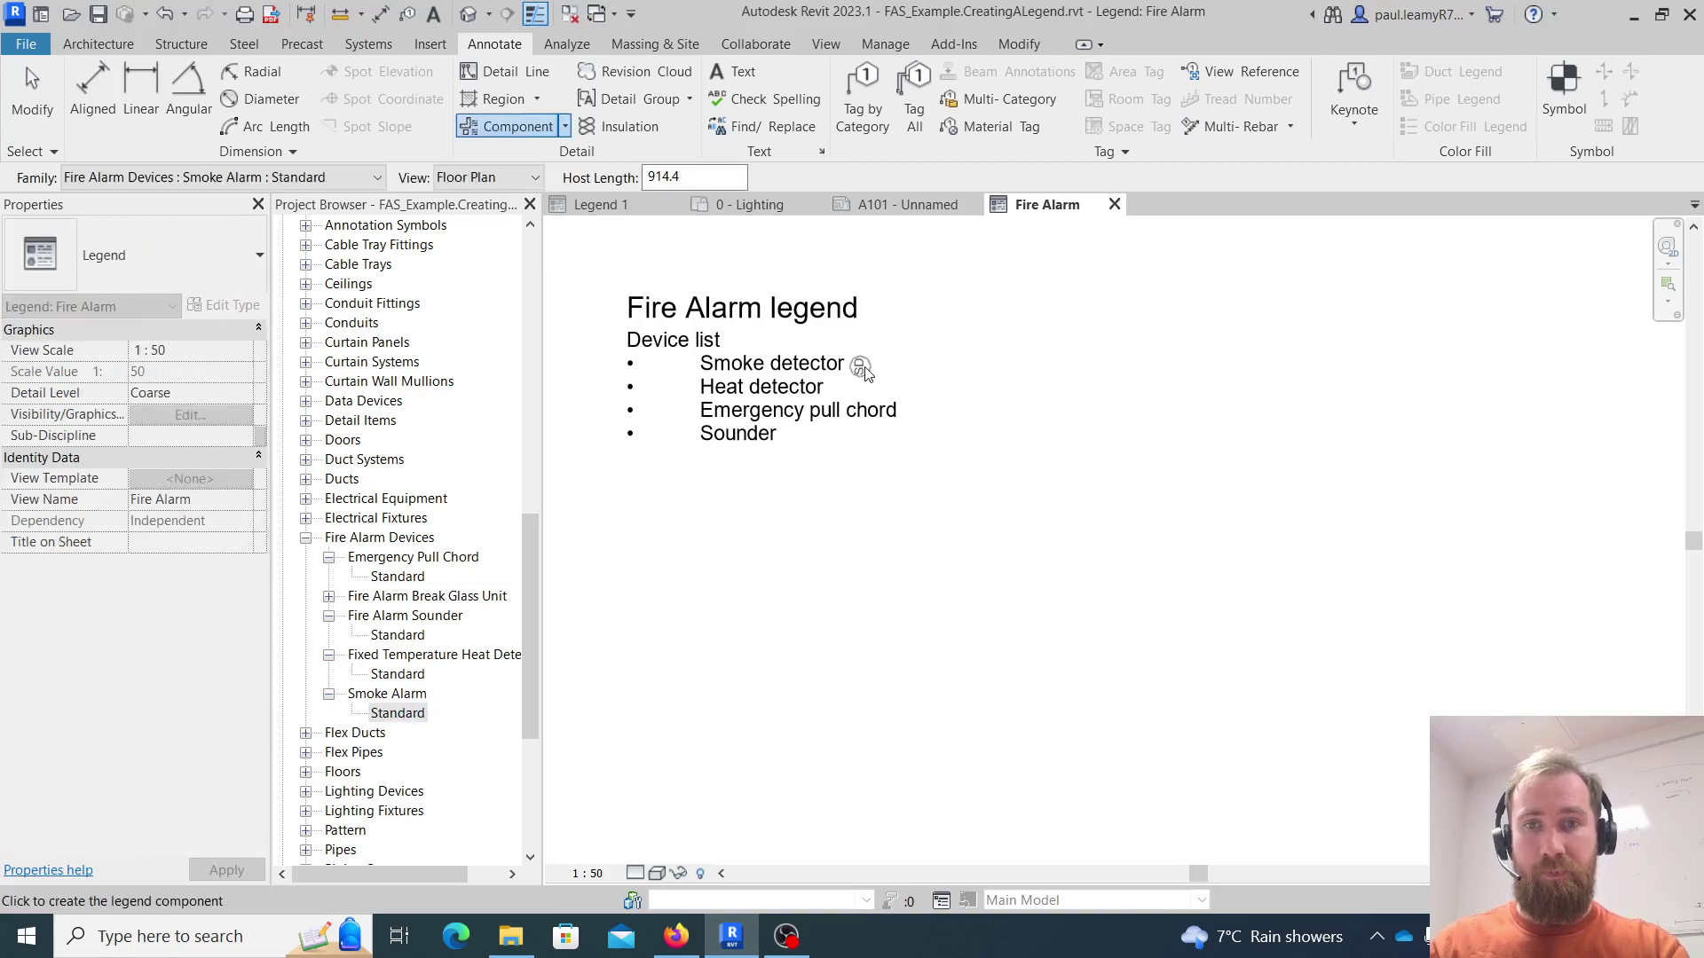
{"action": "left_click", "coordinate": [948, 358]}
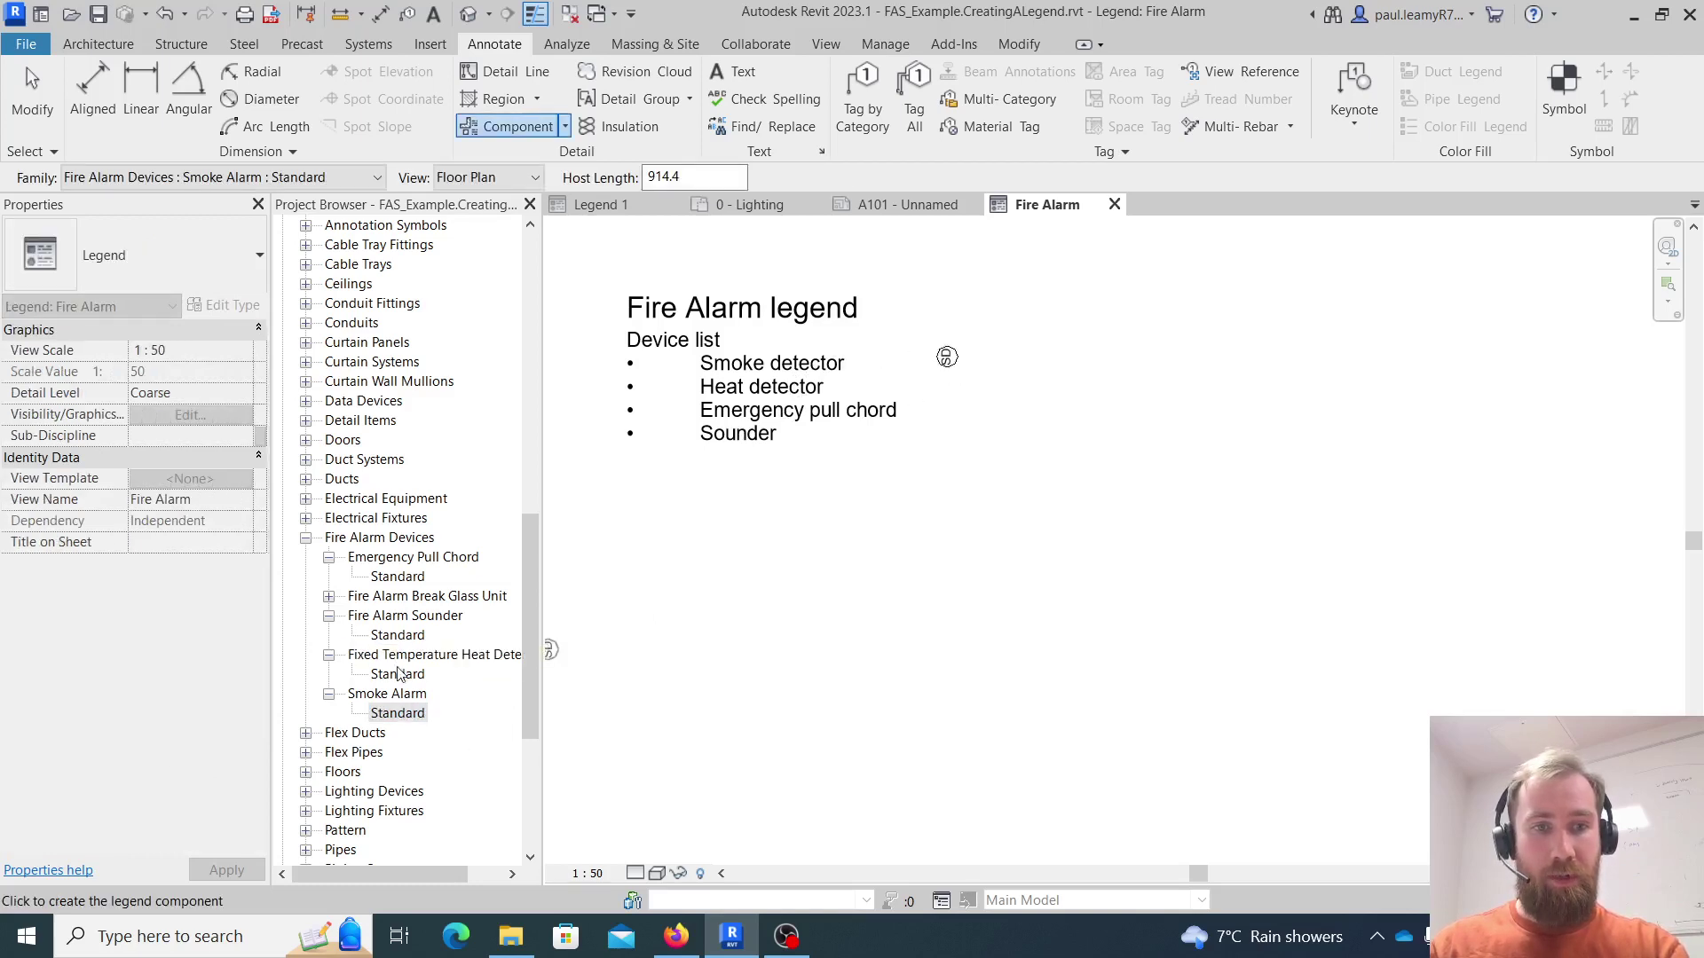
{"action": "left_click_drag", "start_coordinate": [399, 675], "coordinate": [947, 384]}
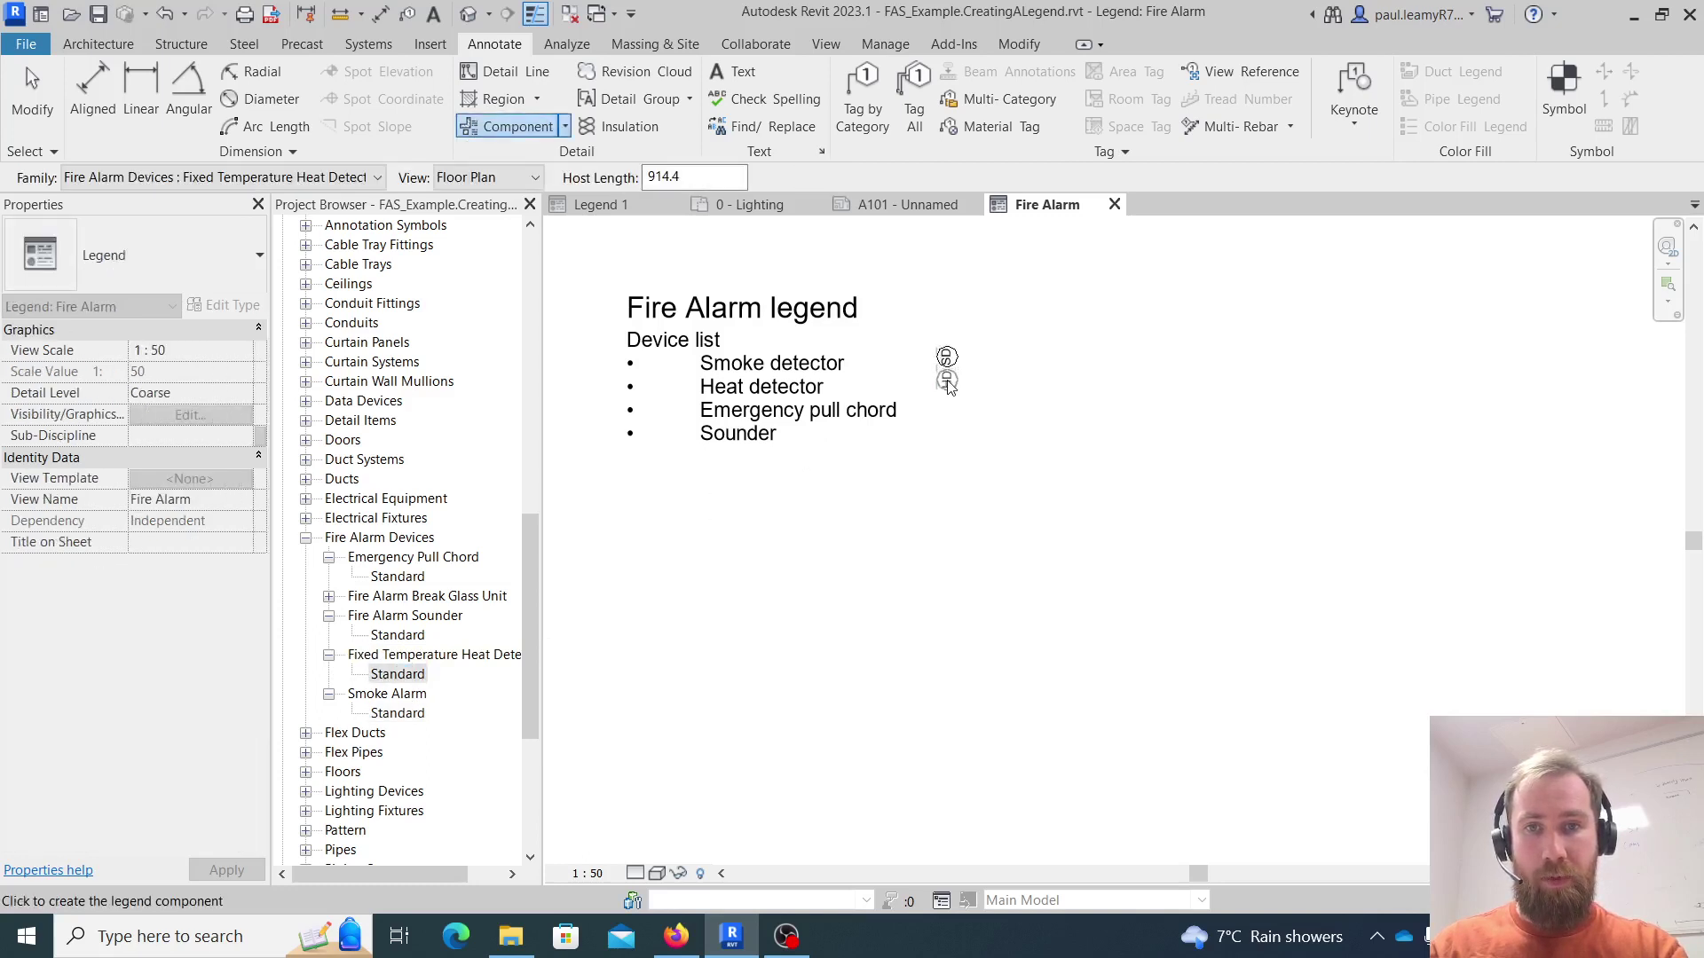
{"action": "left_click", "coordinate": [943, 383]}
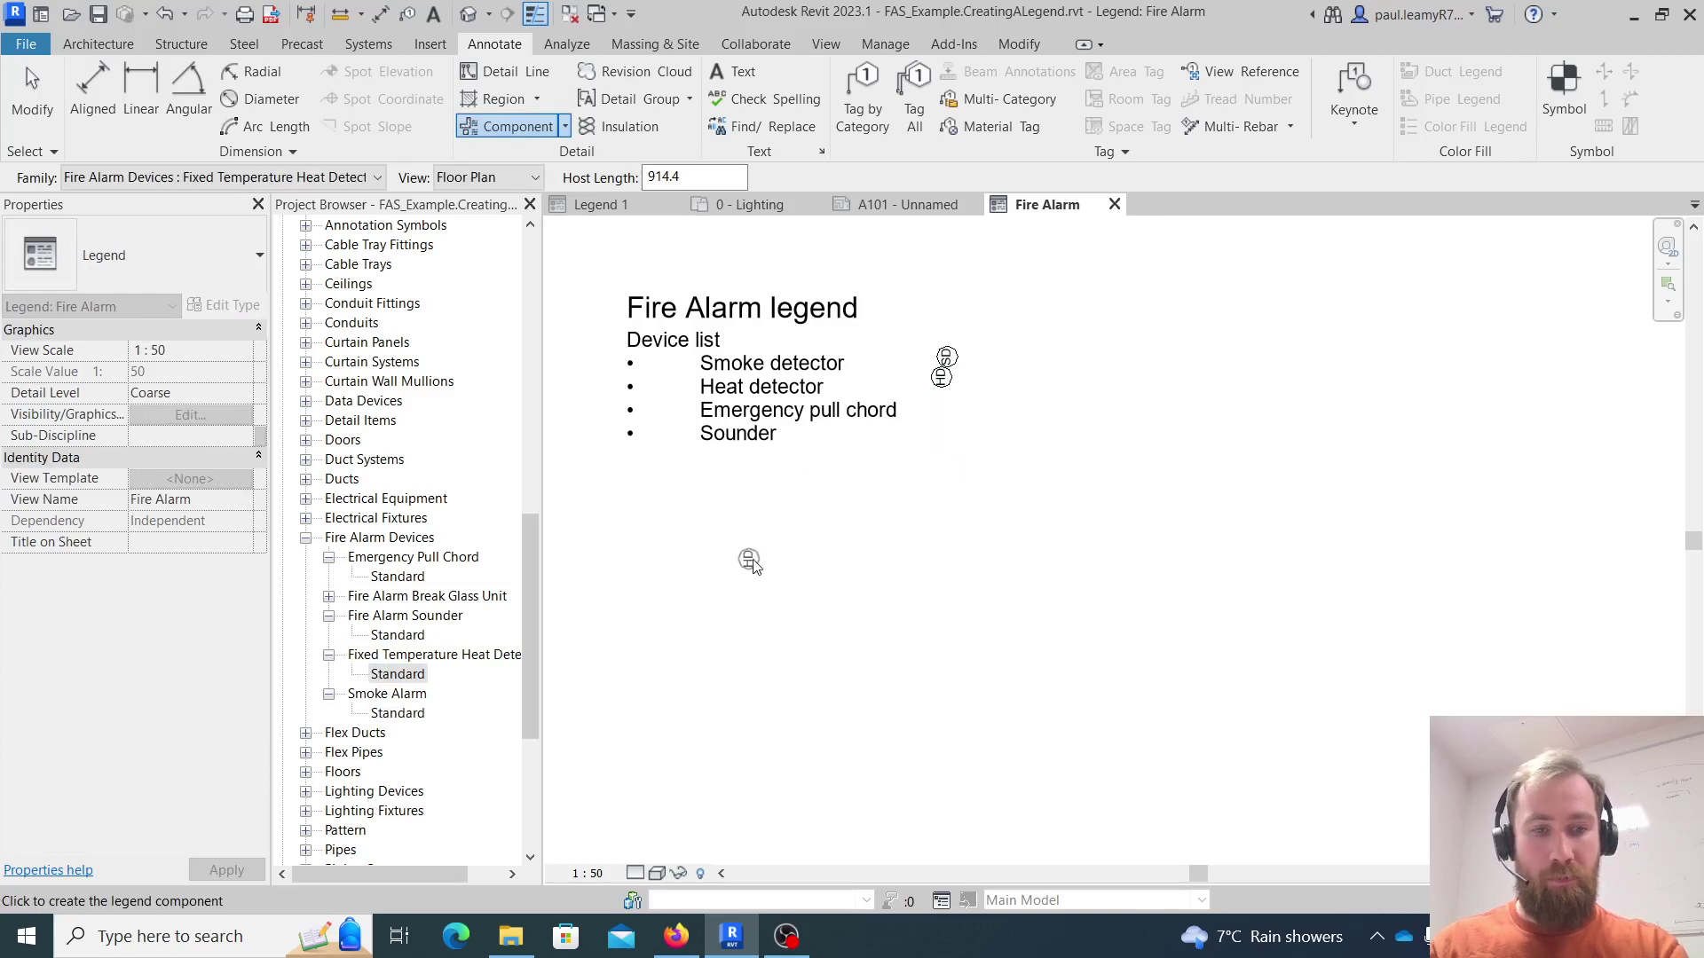
{"action": "key", "text": "Escape"}
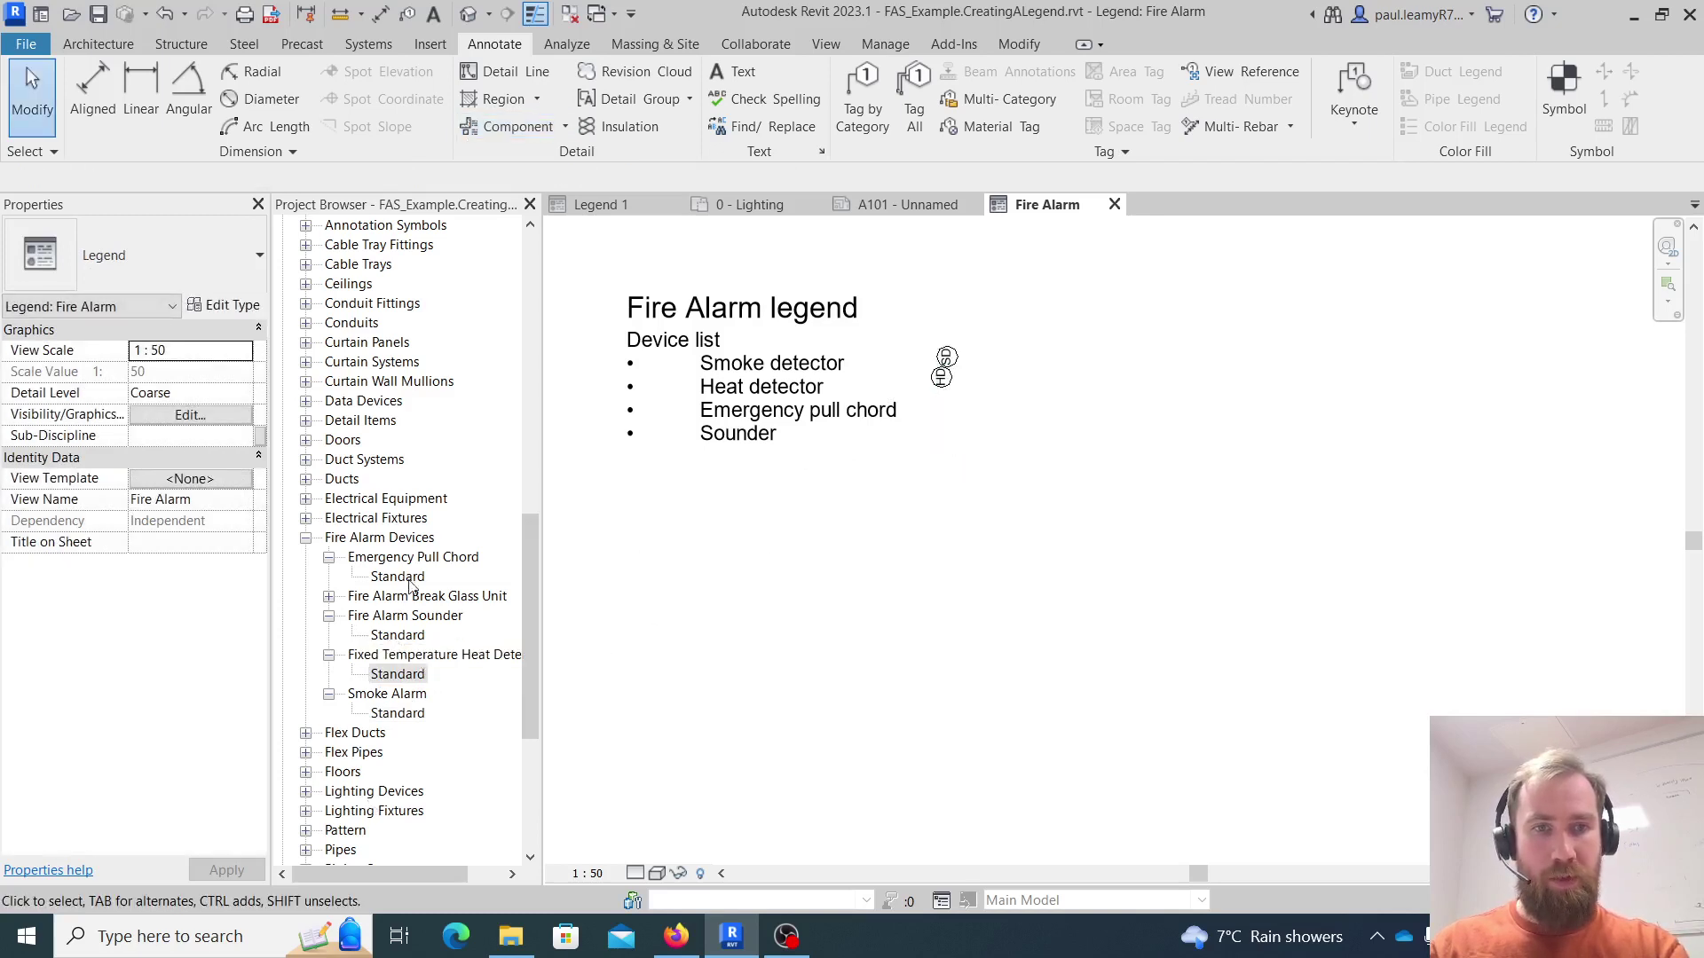
- Place the standard Emergency Pull Chord symbol in floor plan view beside the "Emergency pull chord" entry
{"action": "left_click_drag", "start_coordinate": [397, 578], "coordinate": [938, 395]}
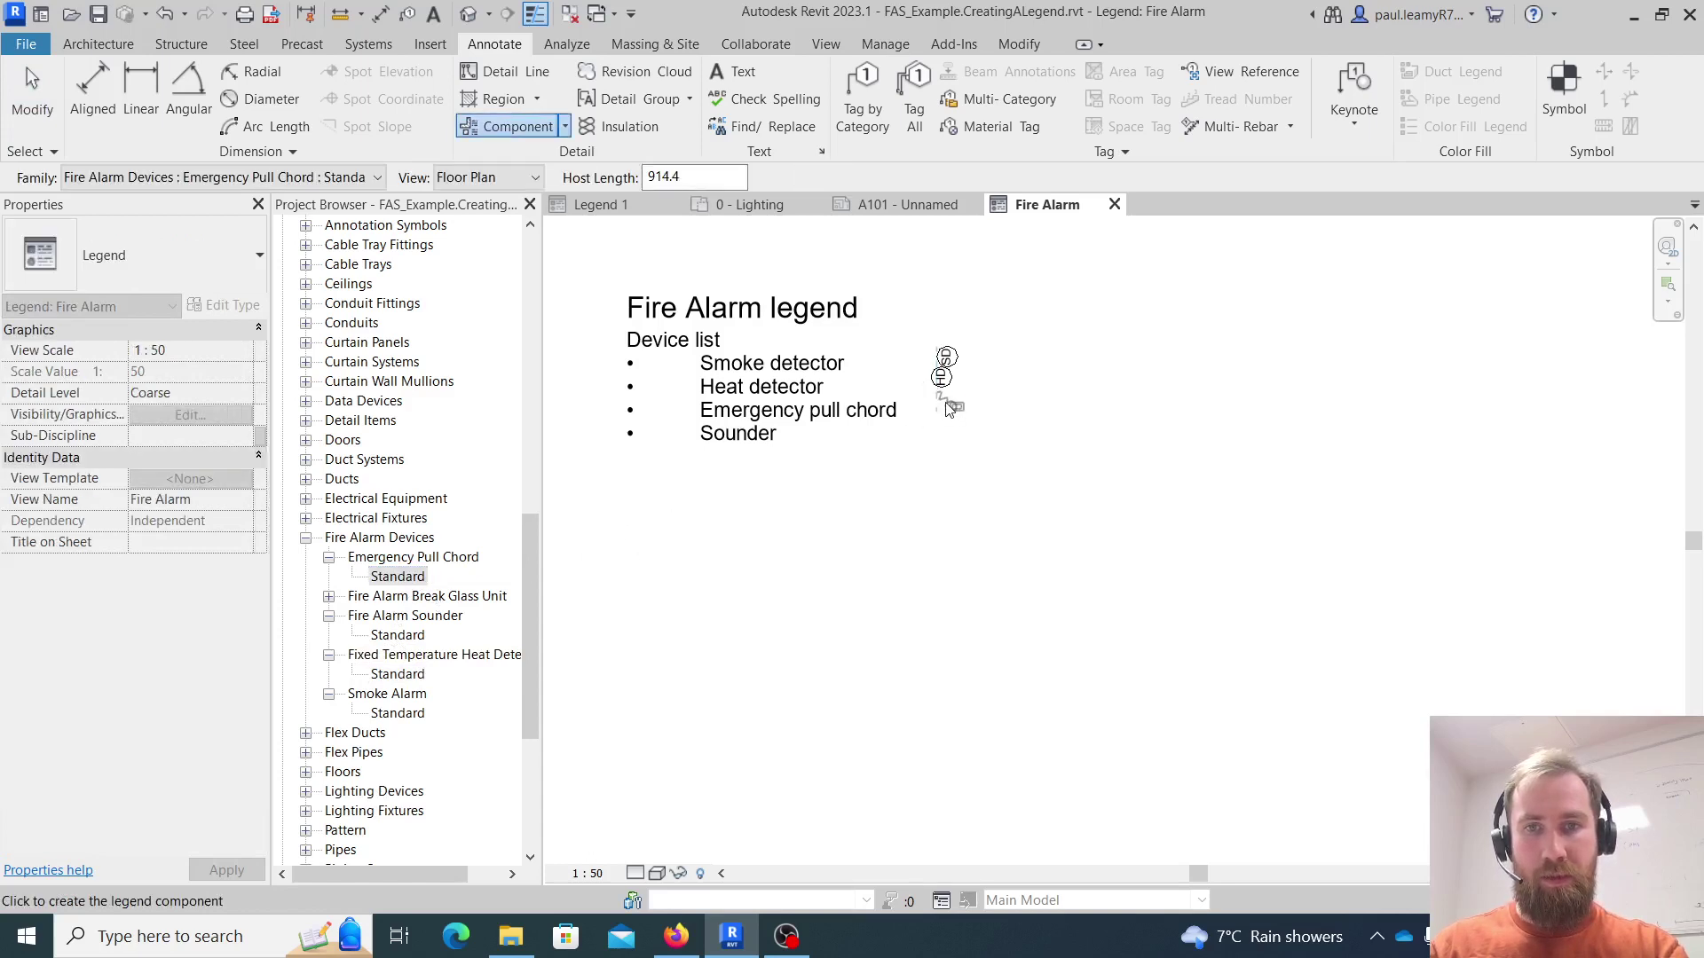
{"action": "left_click", "coordinate": [948, 408]}
{"action": "key", "text": "Escape"}
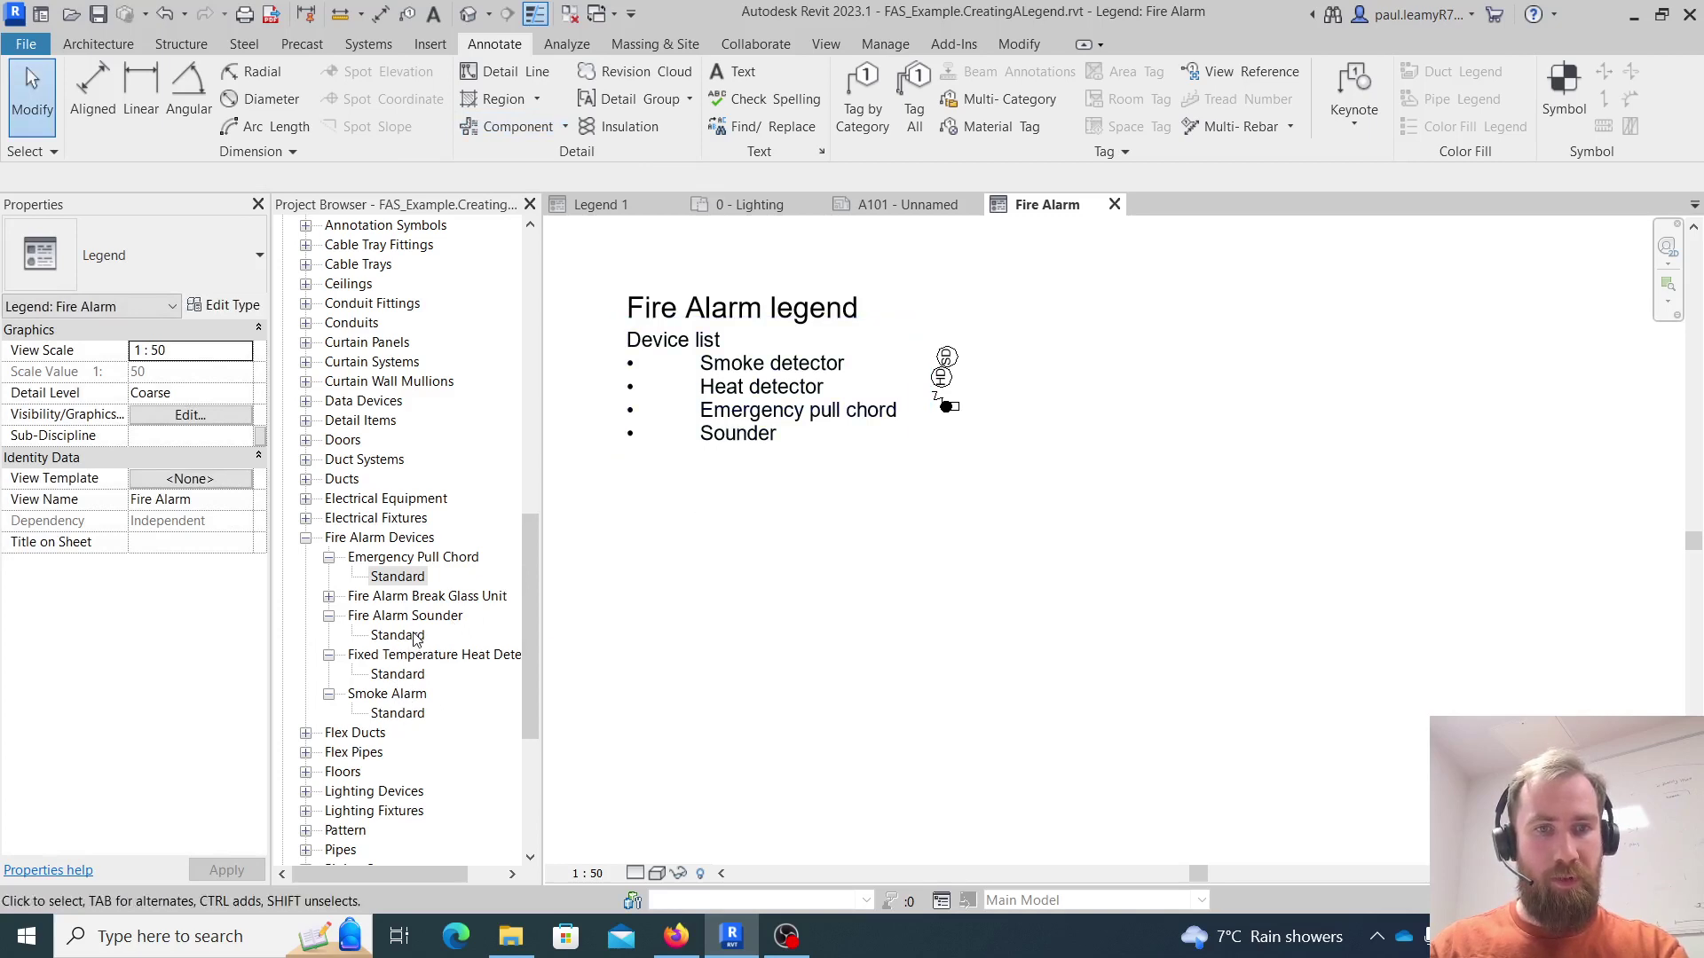
- Place the standard Fire Alarm Sounder symbol in floor plan view beside the "Sounder" entry
{"action": "left_click_drag", "start_coordinate": [415, 639], "coordinate": [937, 426]}
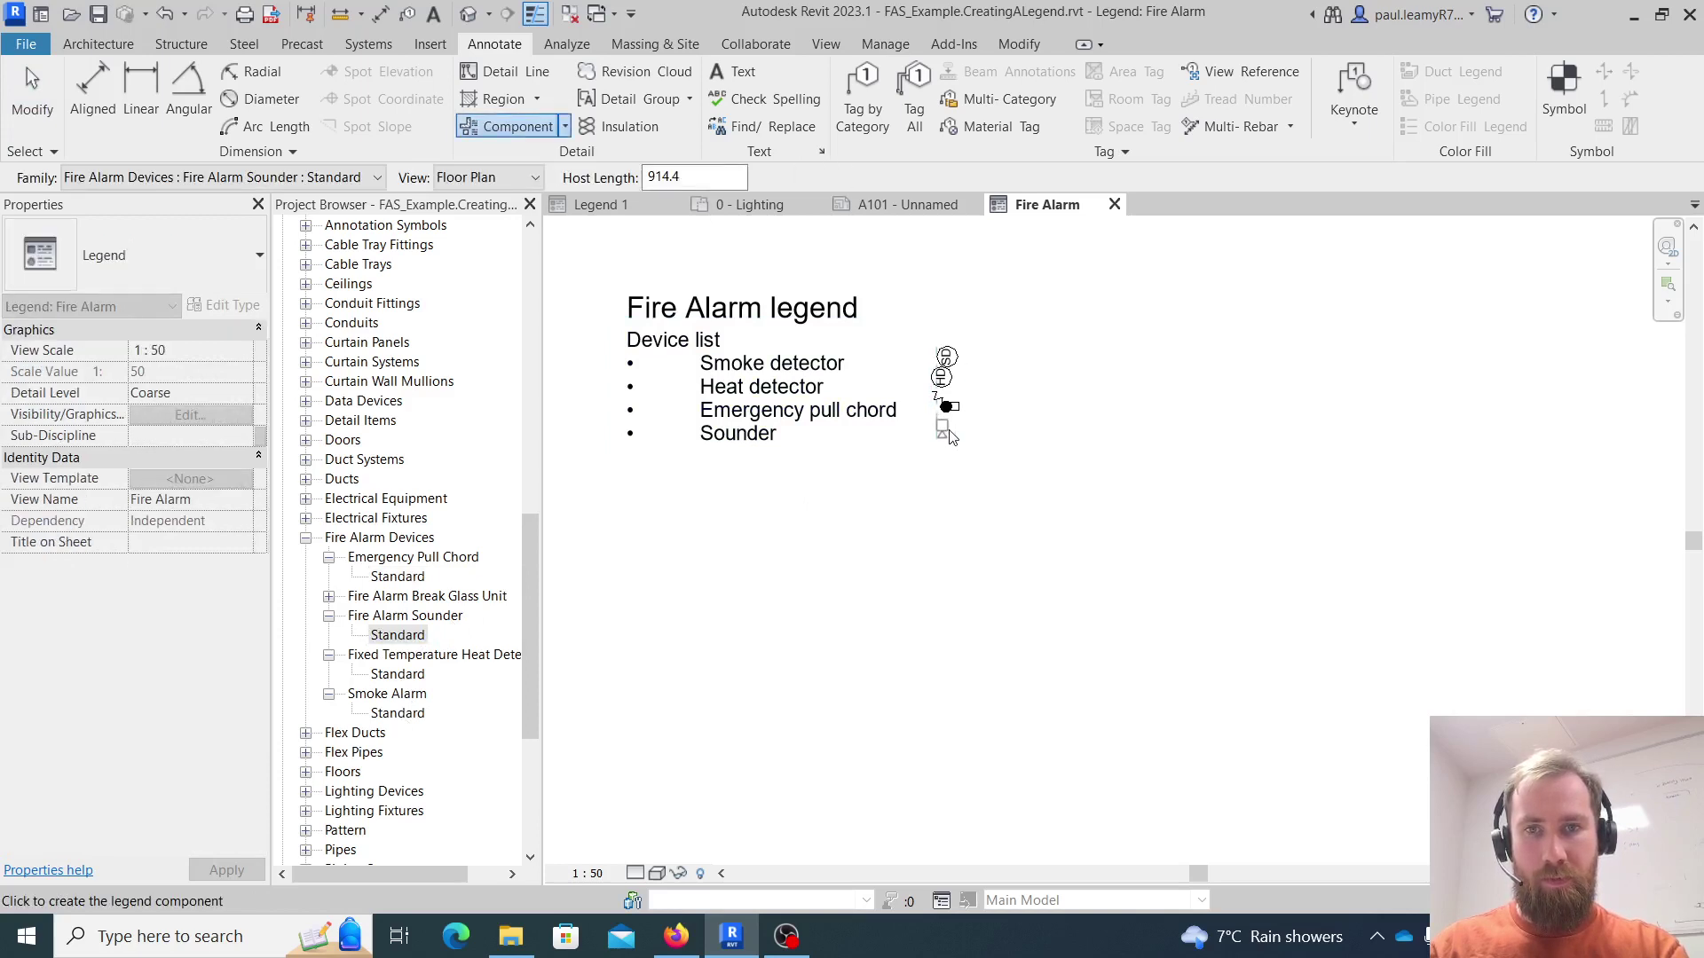
{"action": "left_click", "coordinate": [948, 437]}
{"action": "key", "text": "Escape"}
{"action": "key", "text": "Escape"}
- Nudge the heat detector and sounder symbols into line with the other symbols in the legend's column
{"action": "scroll", "coordinate": [955, 393], "scroll_direction": "up", "scroll_amount": 2}
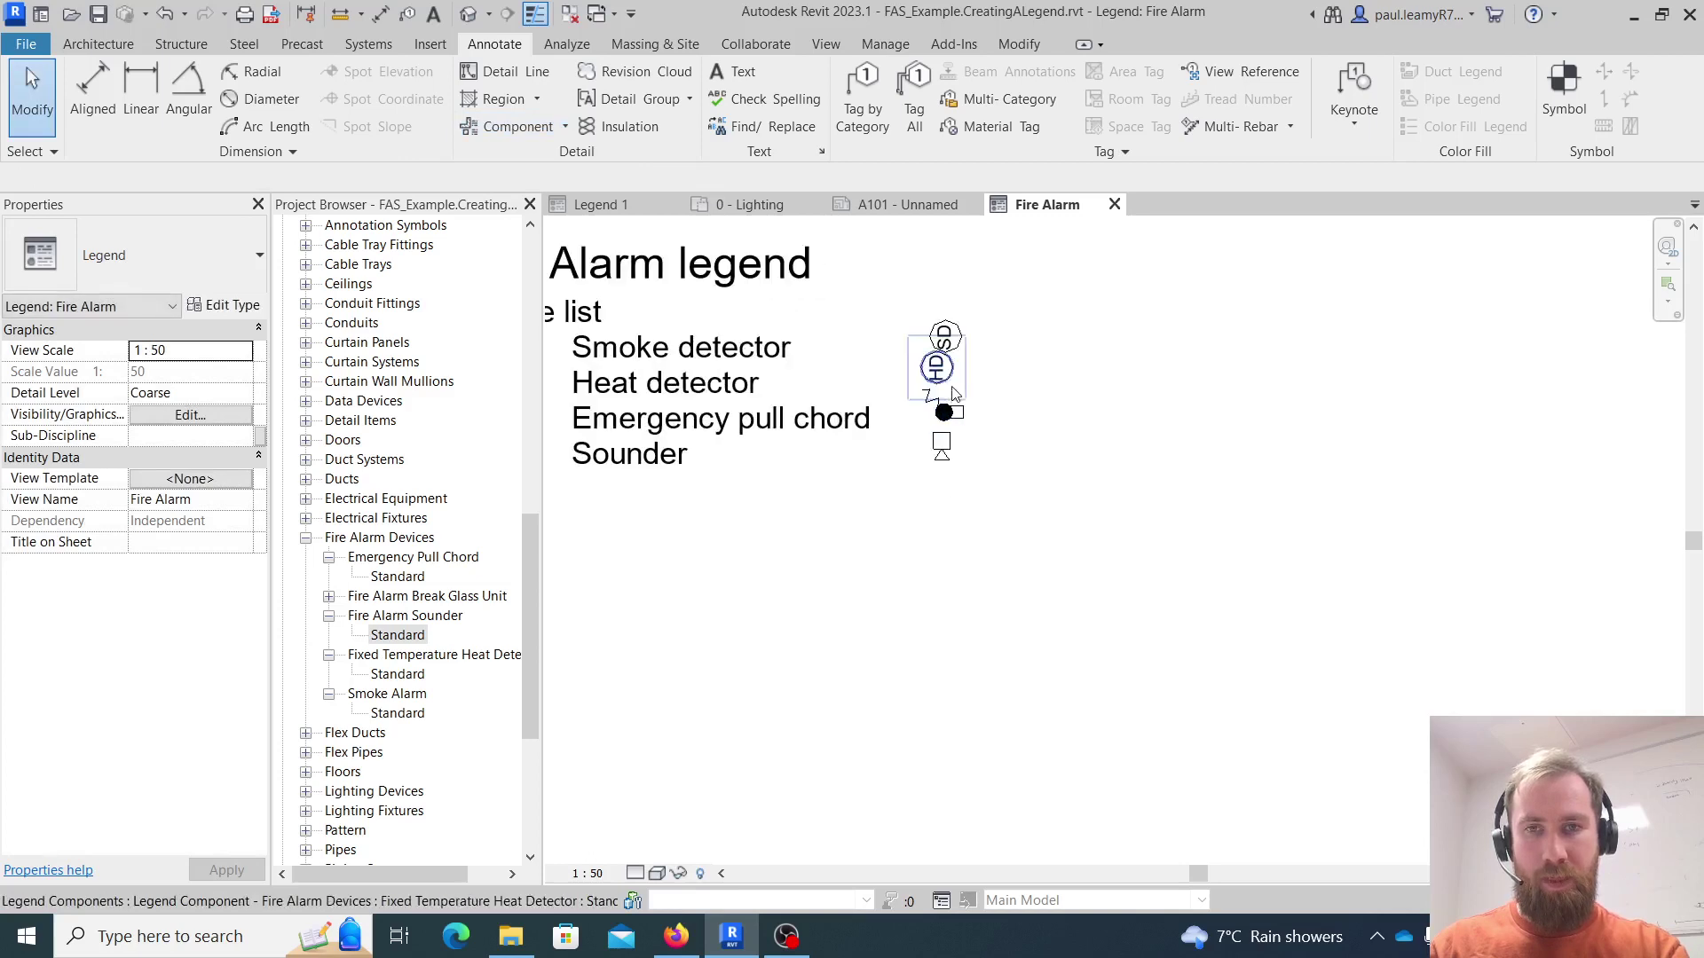
{"action": "scroll", "coordinate": [923, 393], "scroll_direction": "up", "scroll_amount": 2}
{"action": "middle_click_drag", "start_coordinate": [680, 482], "coordinate": [861, 625]}
{"action": "left_click_drag", "start_coordinate": [1189, 510], "coordinate": [1214, 527]}
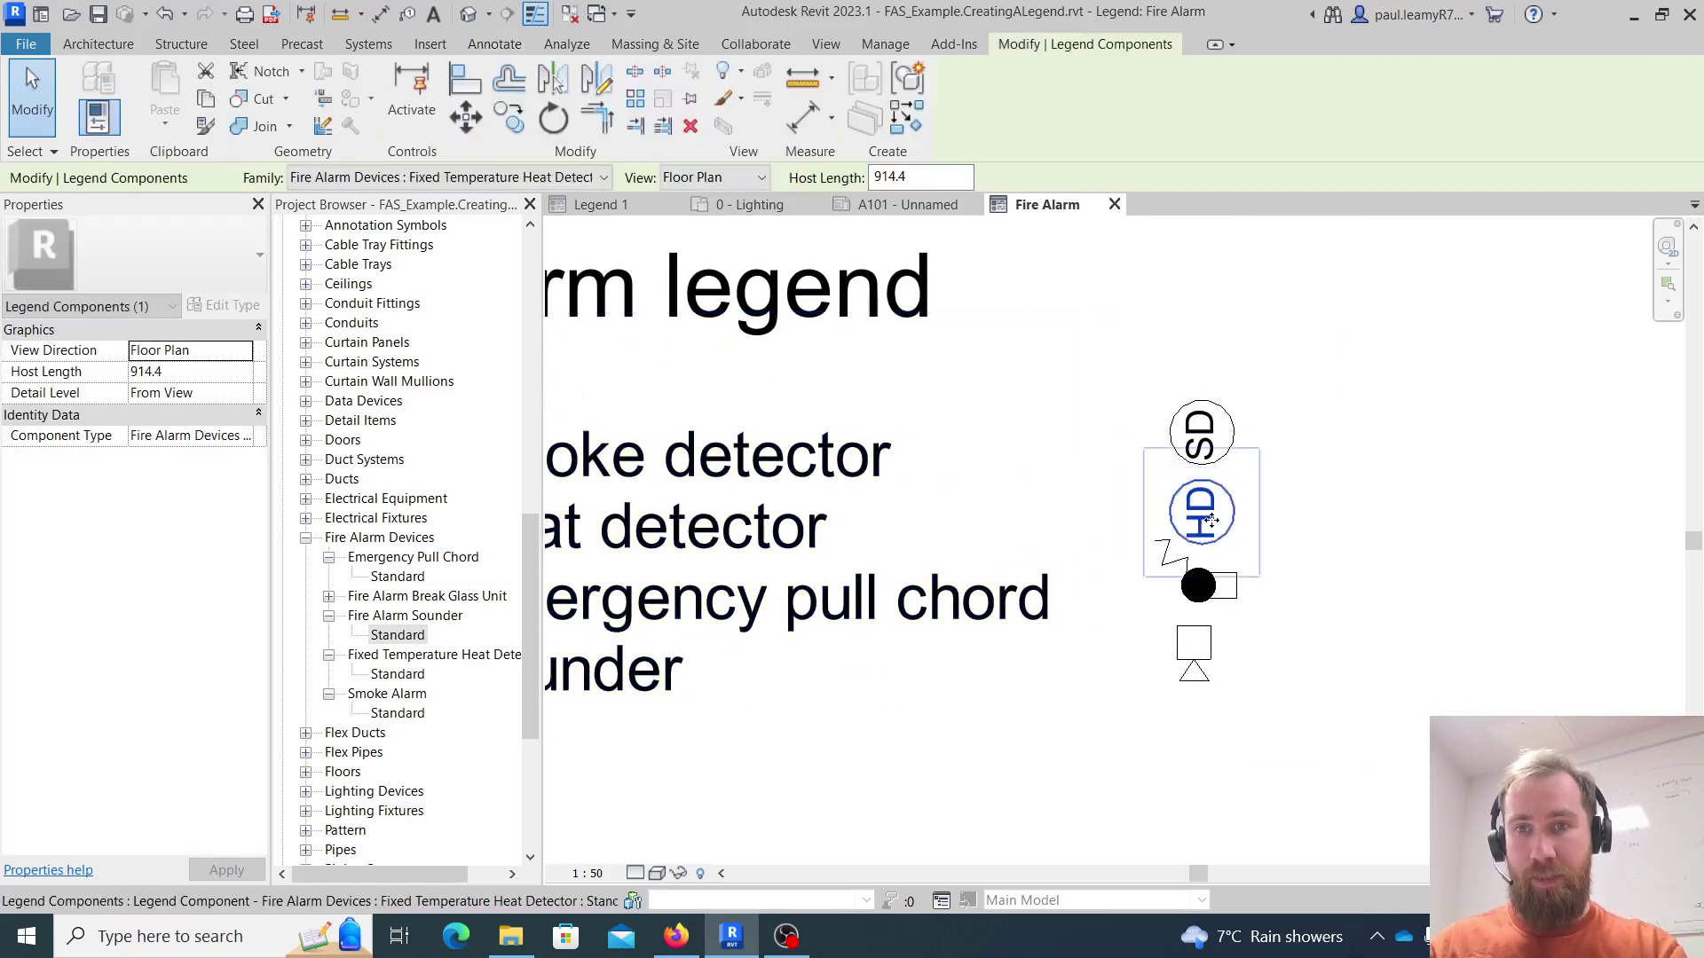
{"action": "left_click", "coordinate": [1331, 539]}
{"action": "scroll", "coordinate": [1223, 637], "scroll_direction": "down", "scroll_amount": 1}
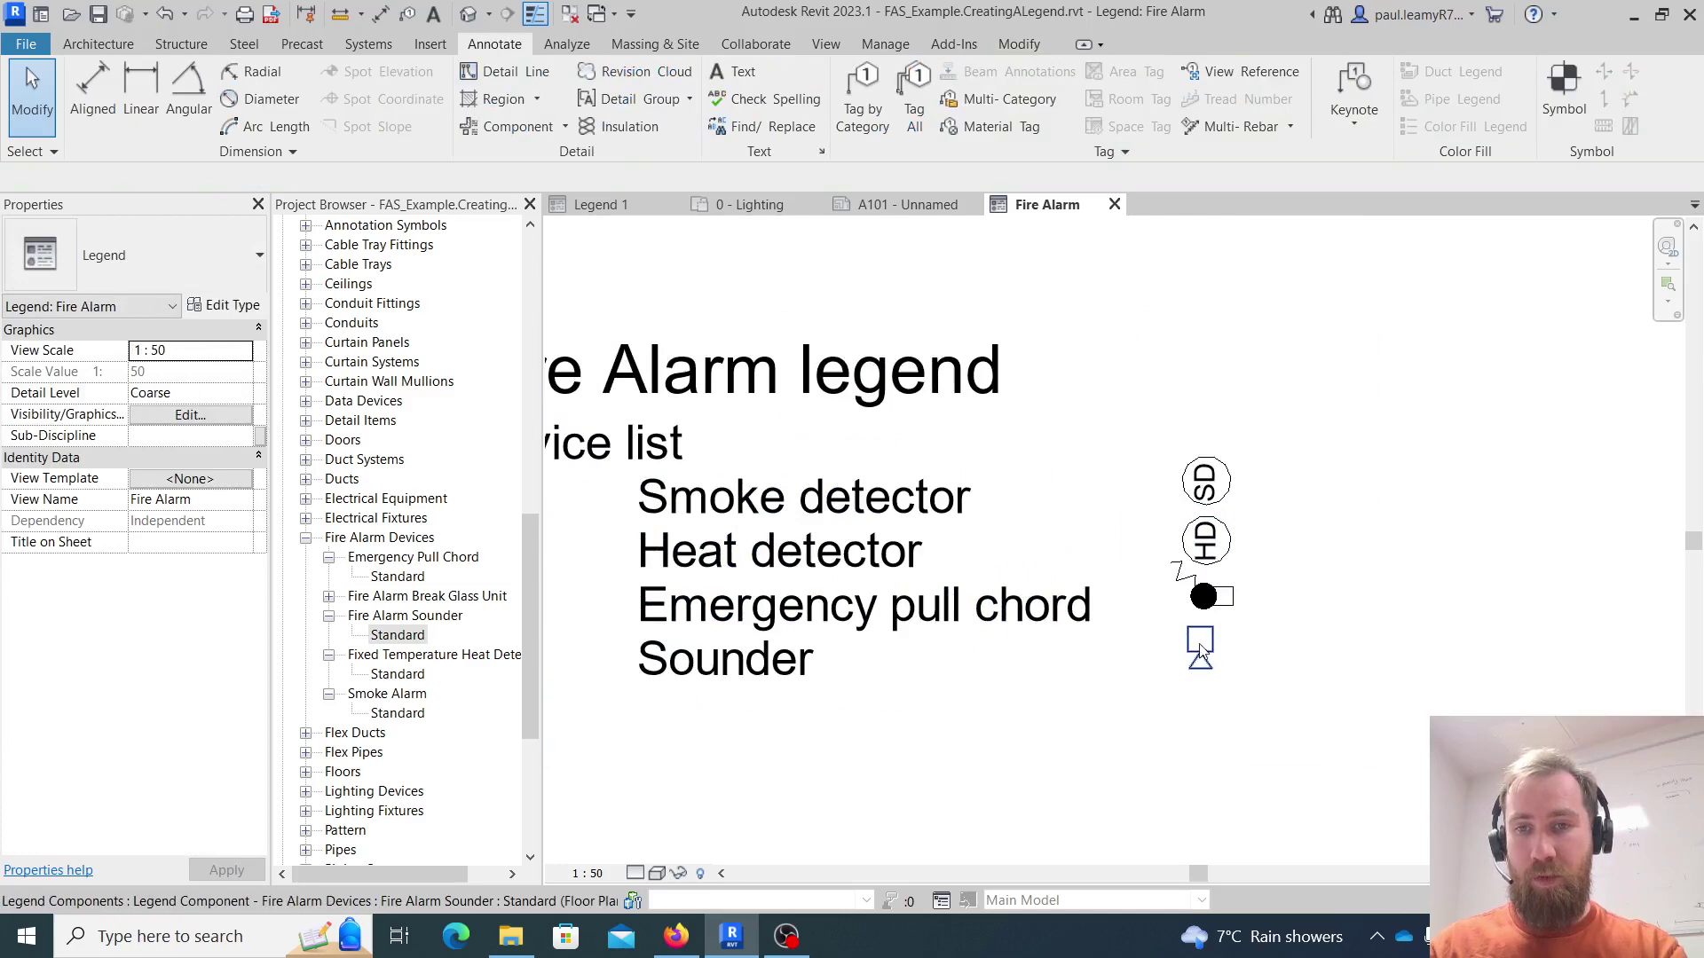
{"action": "mouse_move", "coordinate": [1200, 652]}
{"action": "left_mouse_down"}
{"action": "mouse_move", "coordinate": [1240, 651]}
{"action": "mouse_move", "coordinate": [1207, 645]}
{"action": "left_mouse_up"}
{"action": "left_click", "coordinate": [1269, 658]}
{"action": "scroll", "coordinate": [1222, 671], "scroll_direction": "down", "scroll_amount": 1}
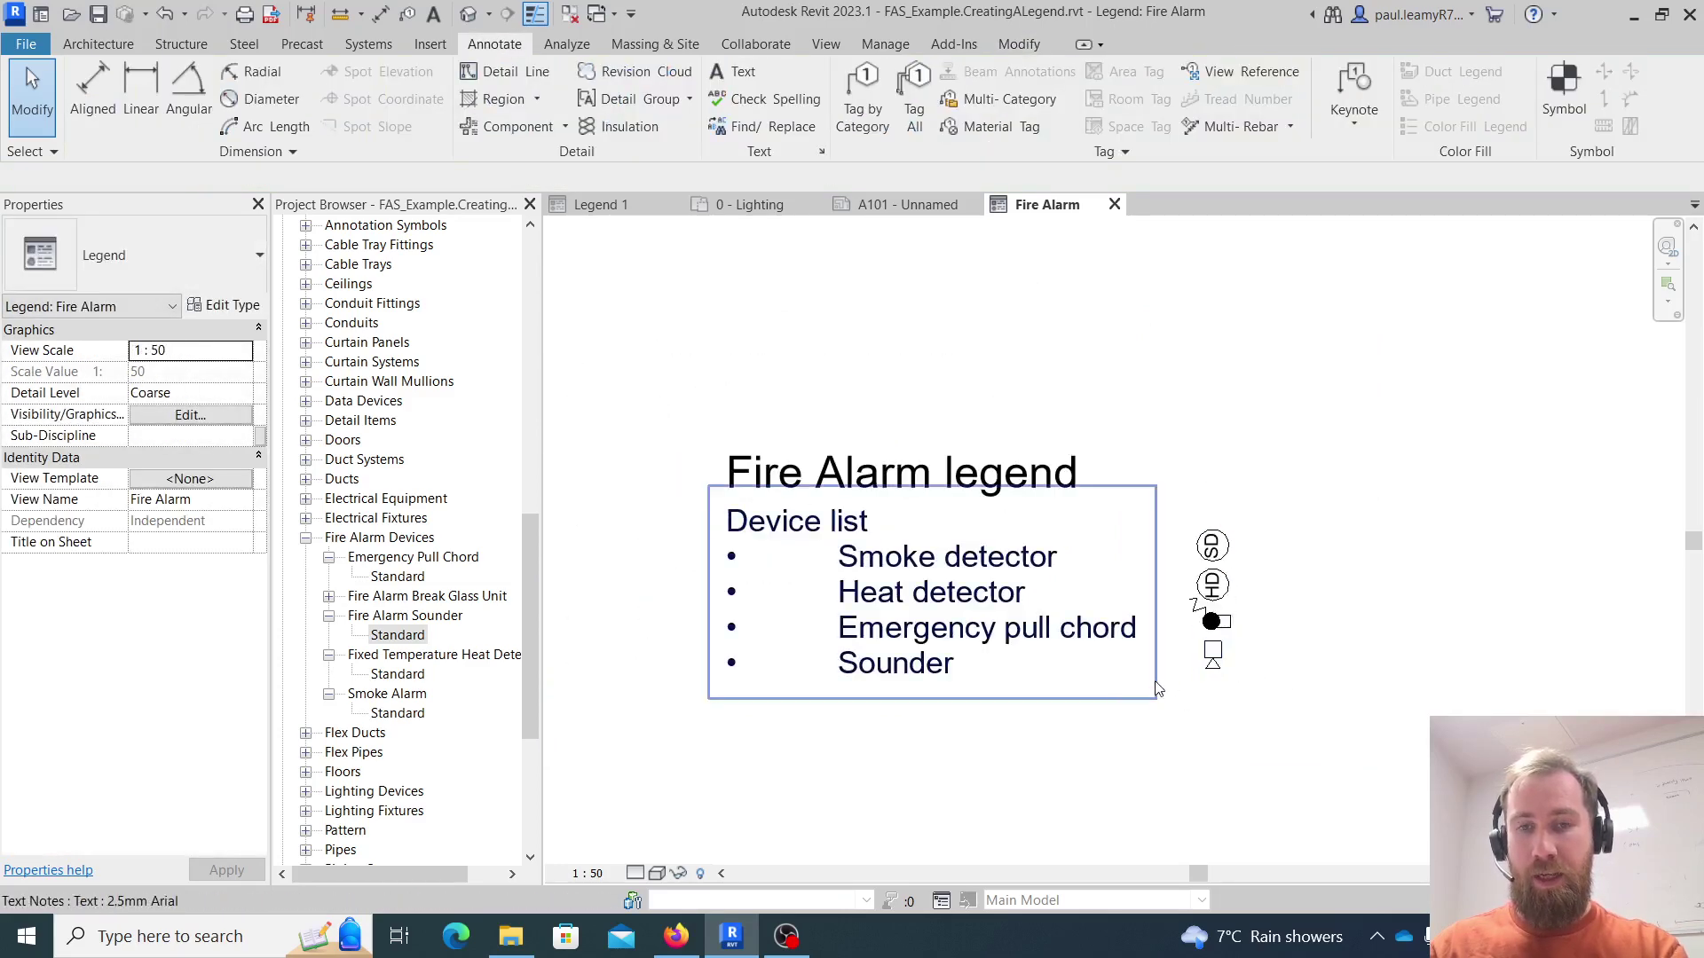
{"action": "middle_click_drag", "start_coordinate": [1136, 683], "coordinate": [1151, 551]}
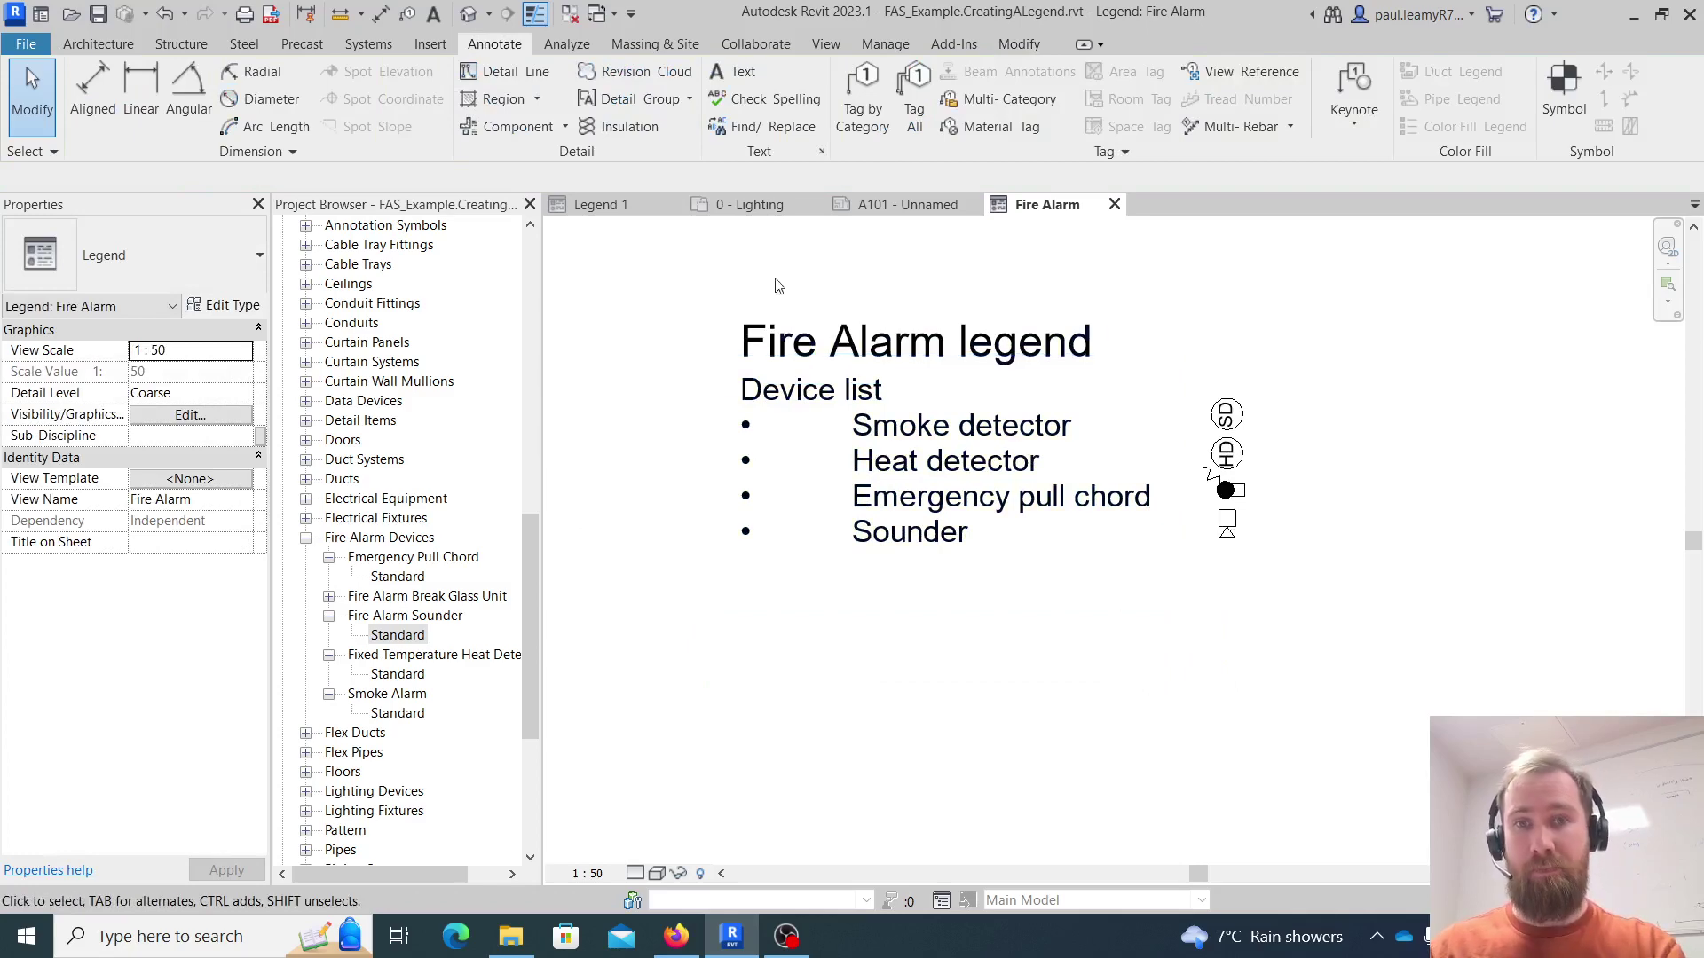
- Open the sheet A101 - Unnamed
{"action": "left_click_drag", "start_coordinate": [536, 618], "coordinate": [525, 472]}
{"action": "left_click", "coordinate": [384, 577]}
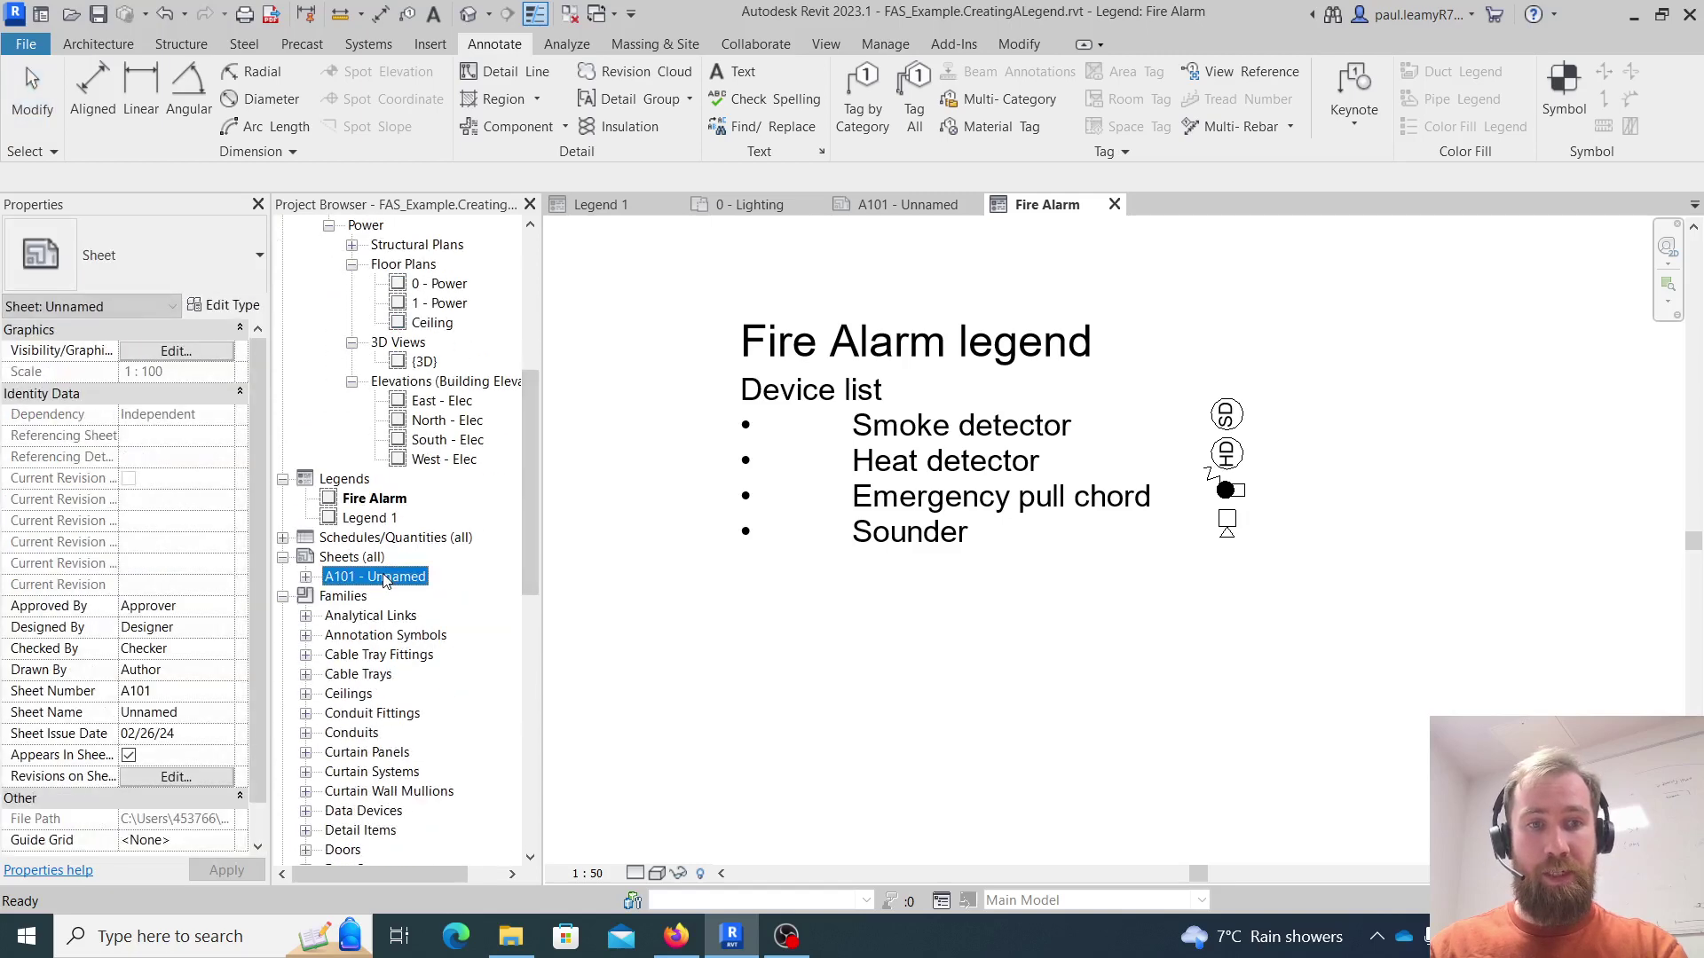
{"action": "double_click", "coordinate": [384, 579]}
- Place the Fire Alarm legend on the sheet in its upper-left corner, beside the floor plan
{"action": "scroll", "coordinate": [1165, 369], "scroll_direction": "up", "scroll_amount": 5}
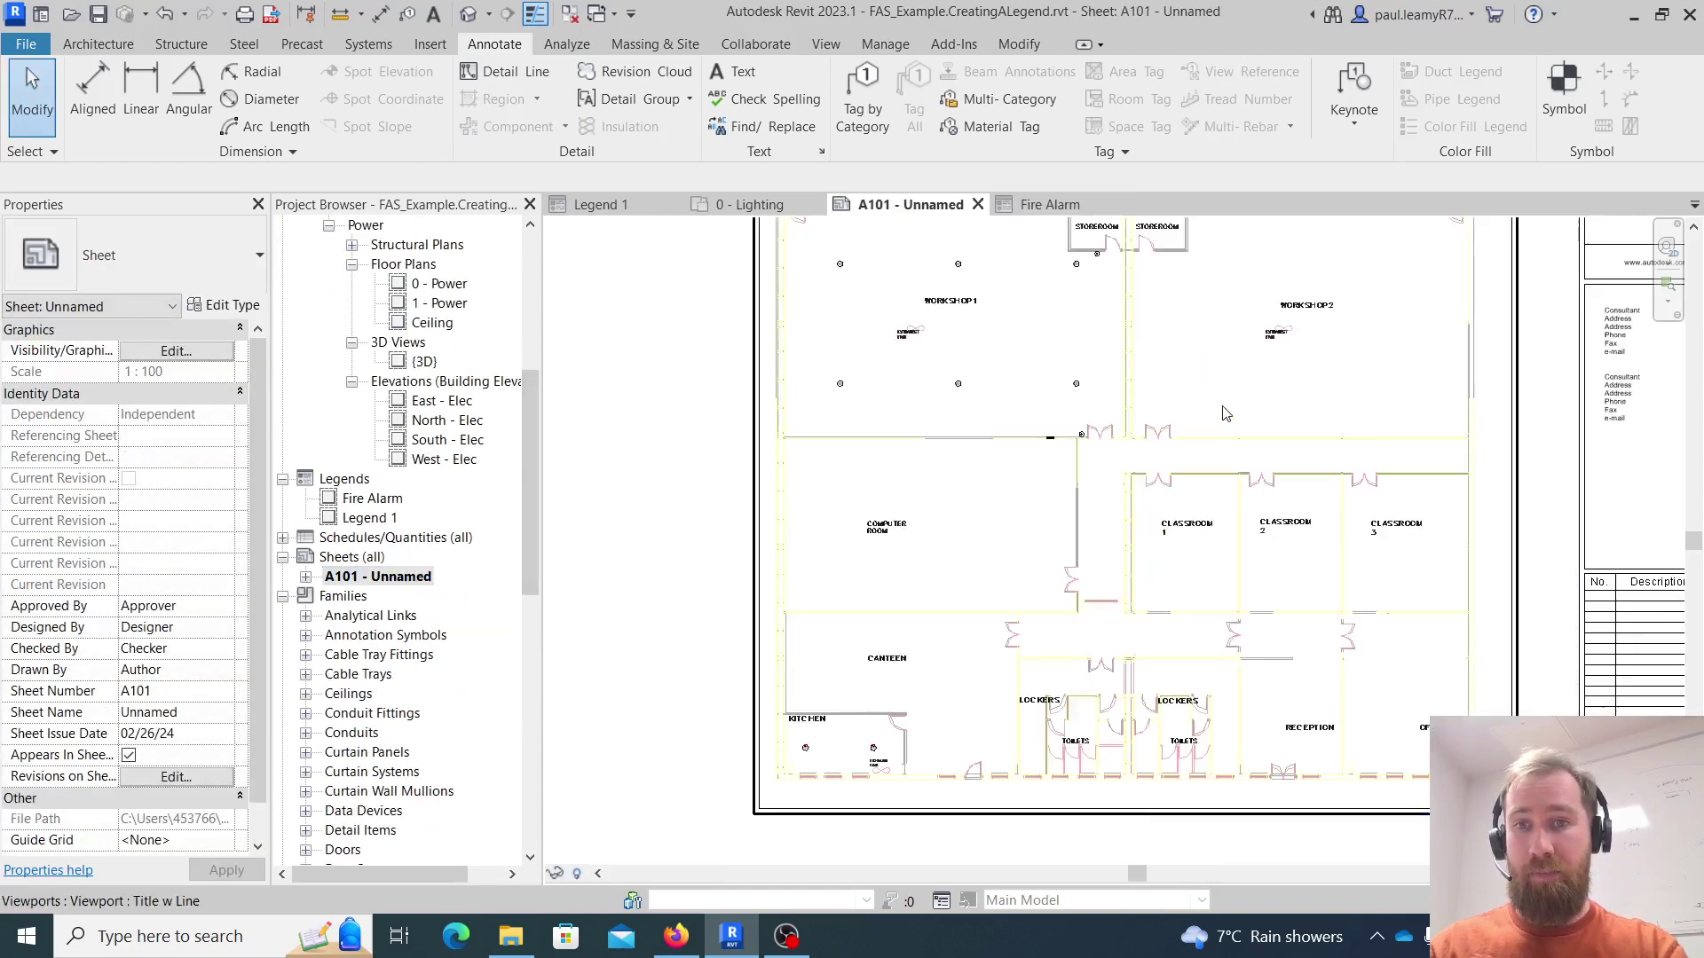
{"action": "scroll", "coordinate": [701, 377], "scroll_direction": "down", "scroll_amount": 4}
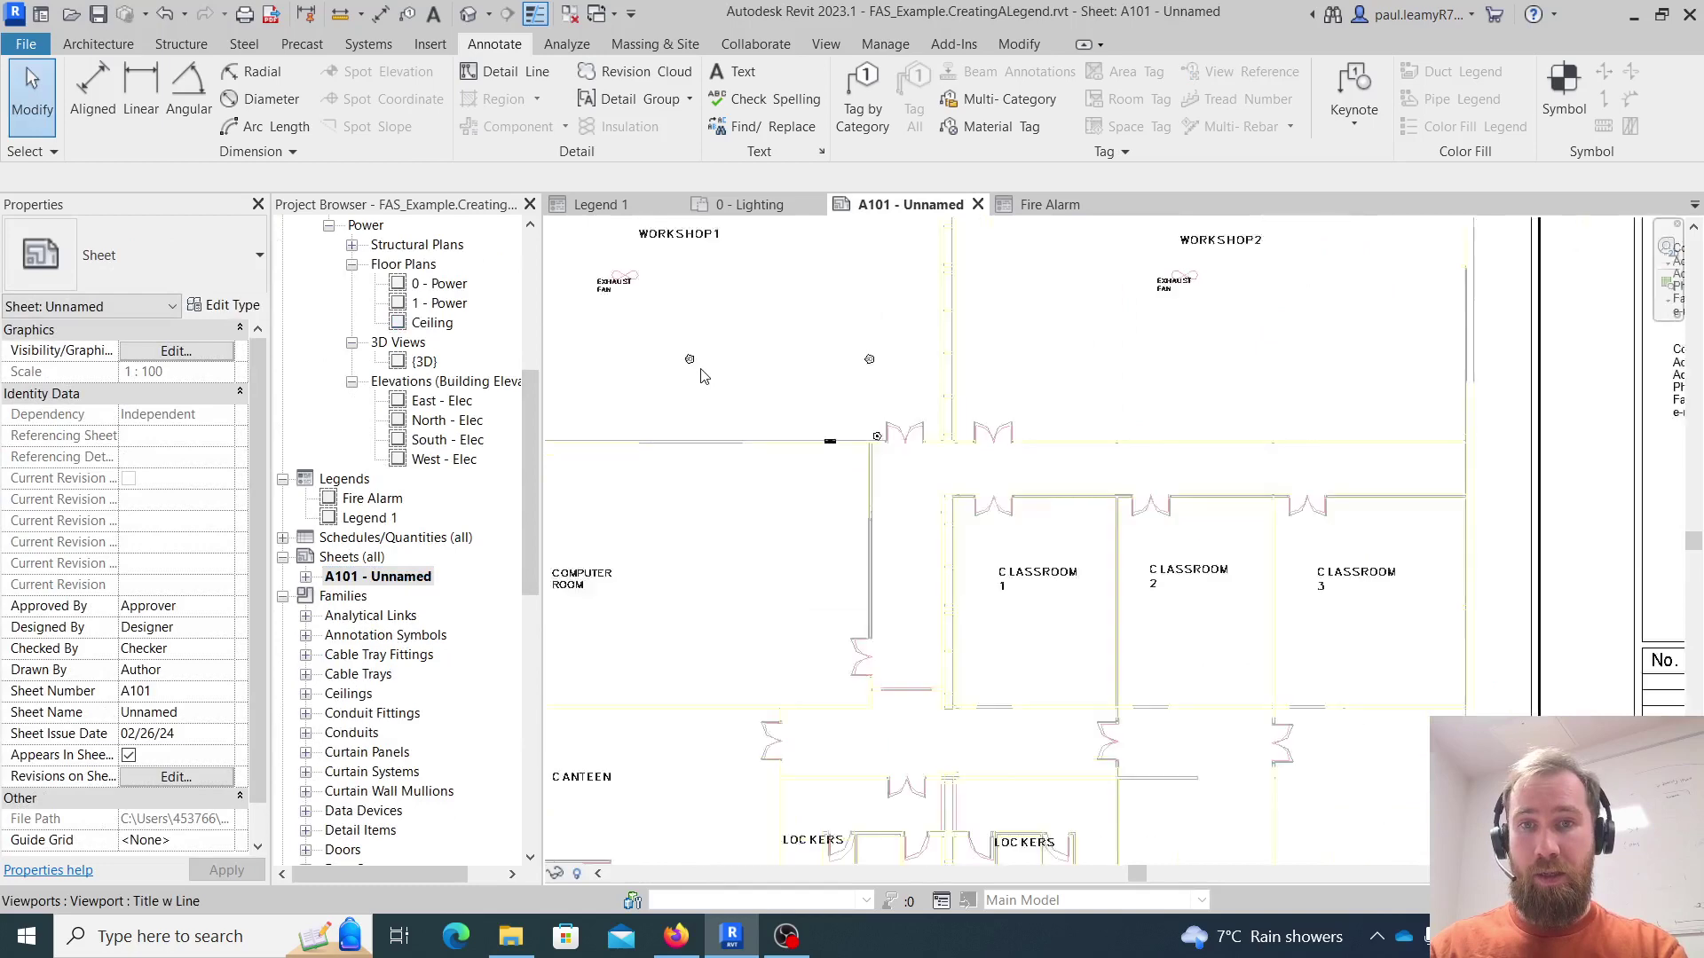
{"action": "middle_click_drag", "start_coordinate": [730, 392], "coordinate": [1326, 565]}
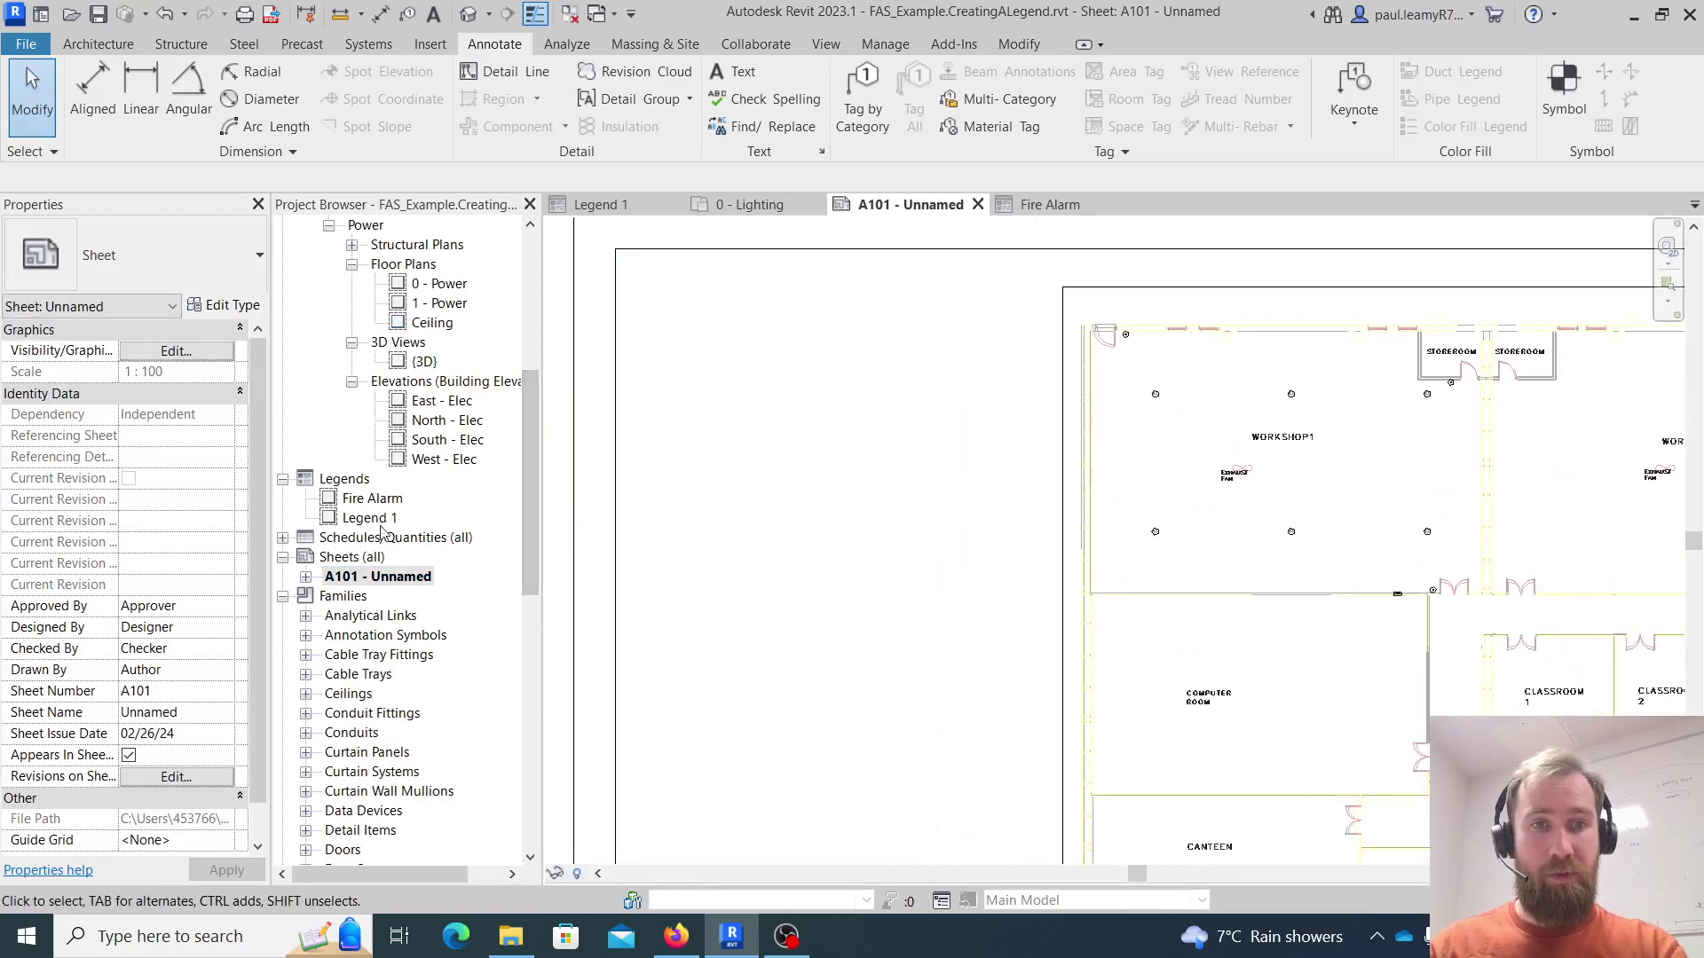
{"action": "left_click_drag", "start_coordinate": [372, 500], "coordinate": [772, 391]}
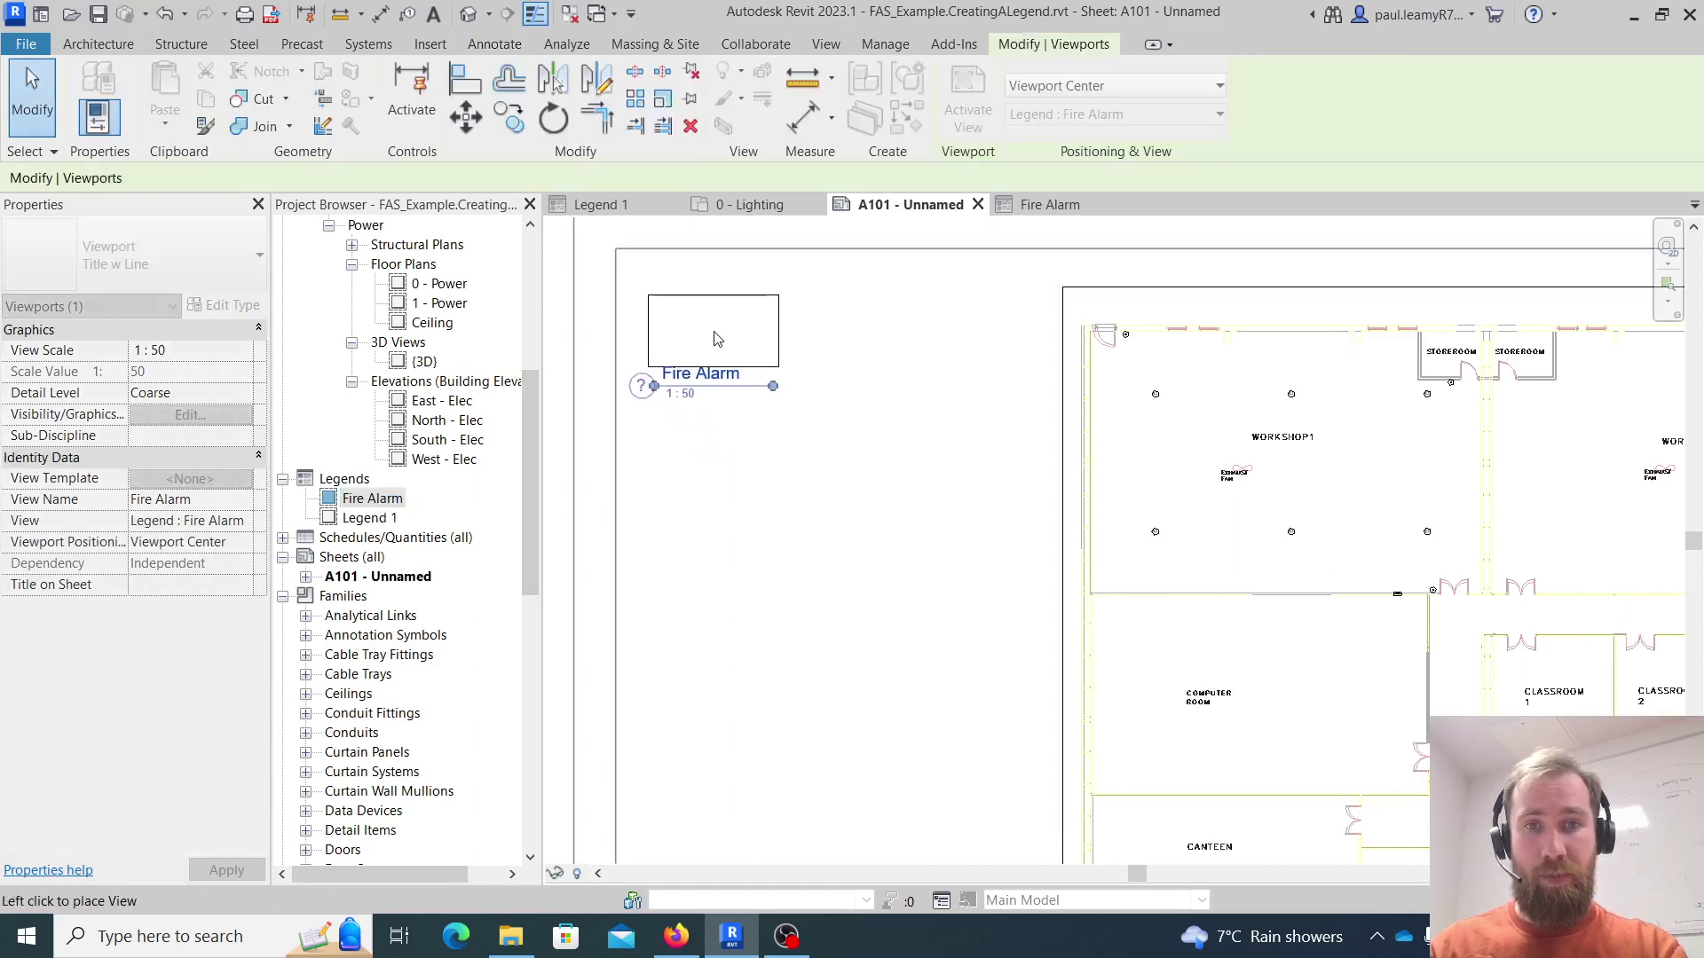
{"action": "left_click", "coordinate": [713, 339]}
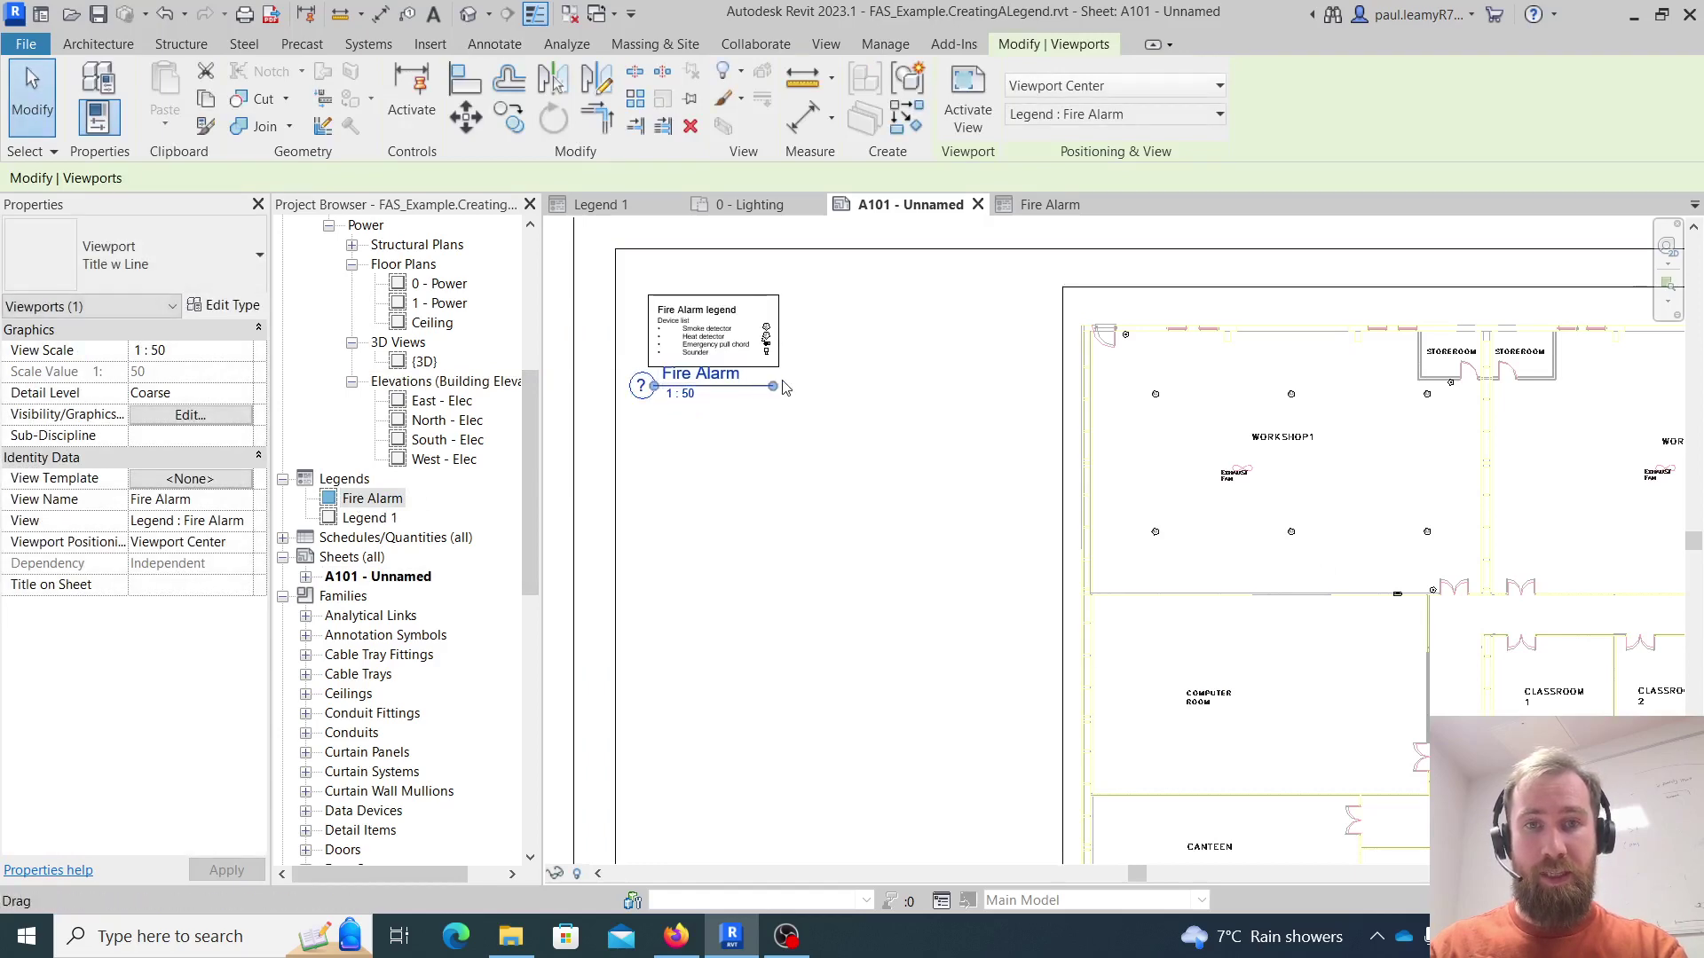
{"action": "scroll", "coordinate": [710, 346], "scroll_direction": "up", "scroll_amount": 5}
{"action": "scroll", "coordinate": [714, 348], "scroll_direction": "up", "scroll_amount": 3}
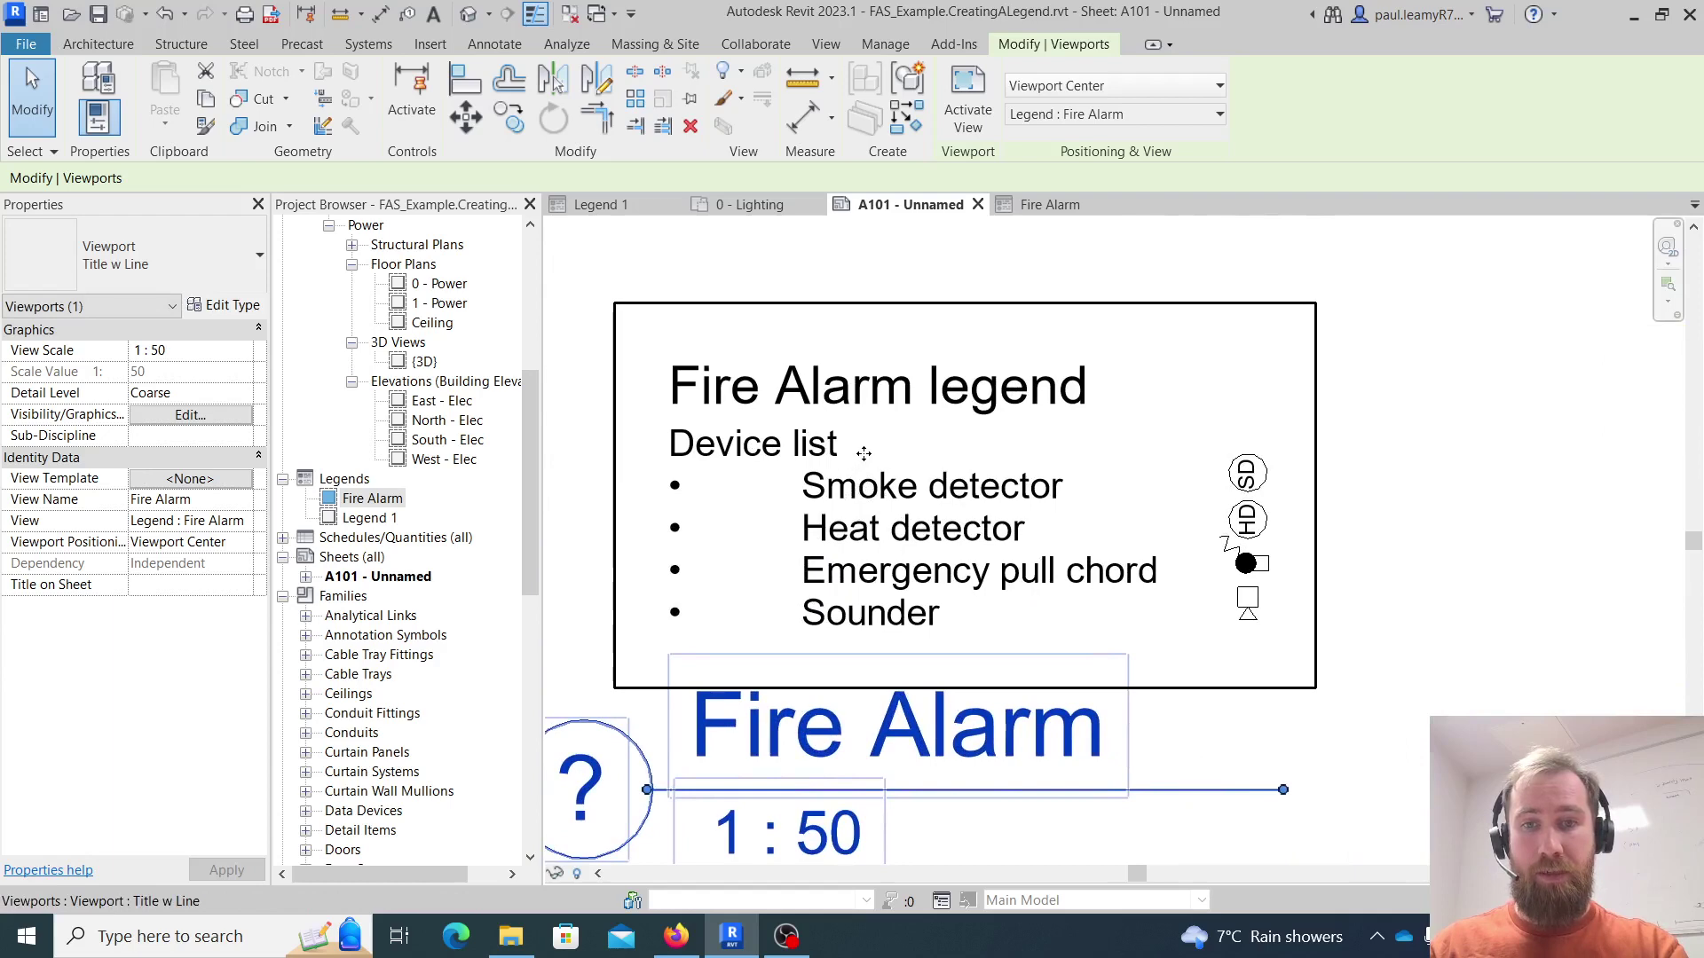
{"action": "scroll", "coordinate": [864, 453], "scroll_direction": "down", "scroll_amount": 5}
{"action": "left_click", "coordinate": [1281, 596]}
- Compare the device symbols around Workshop 1 on the sheet with those in the placed legend, and review the whole sheet layout
{"action": "middle_click_drag", "start_coordinate": [1276, 609], "coordinate": [1104, 535]}
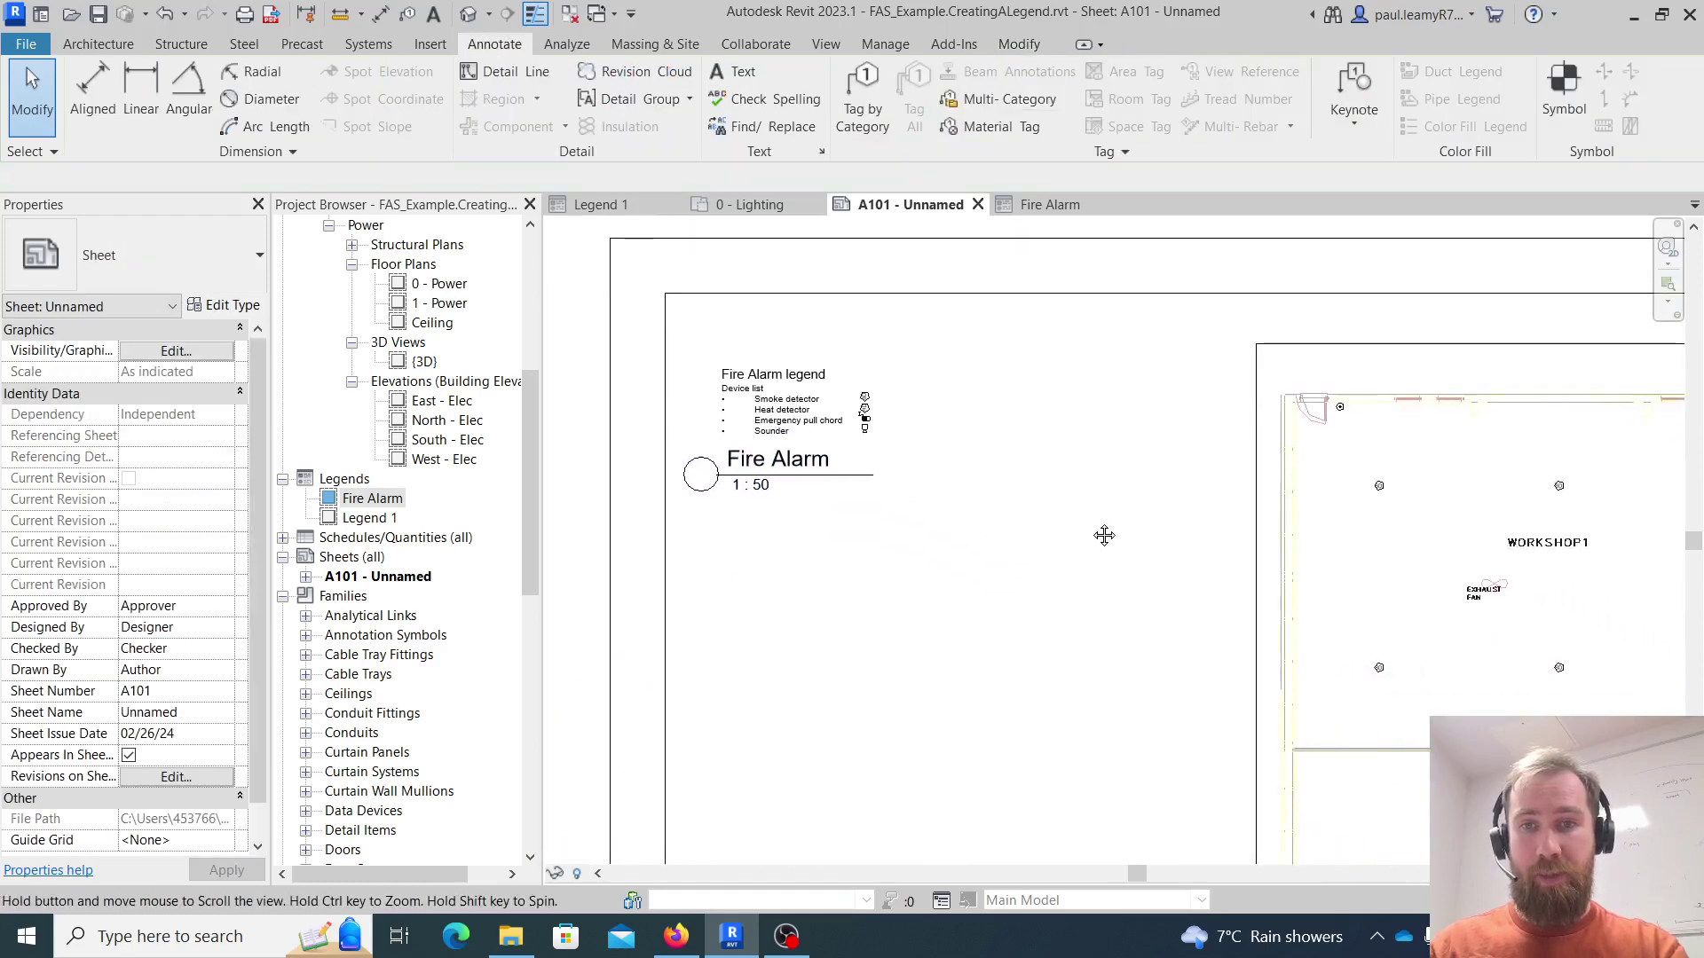
{"action": "scroll", "coordinate": [1104, 536], "scroll_direction": "up", "scroll_amount": 8}
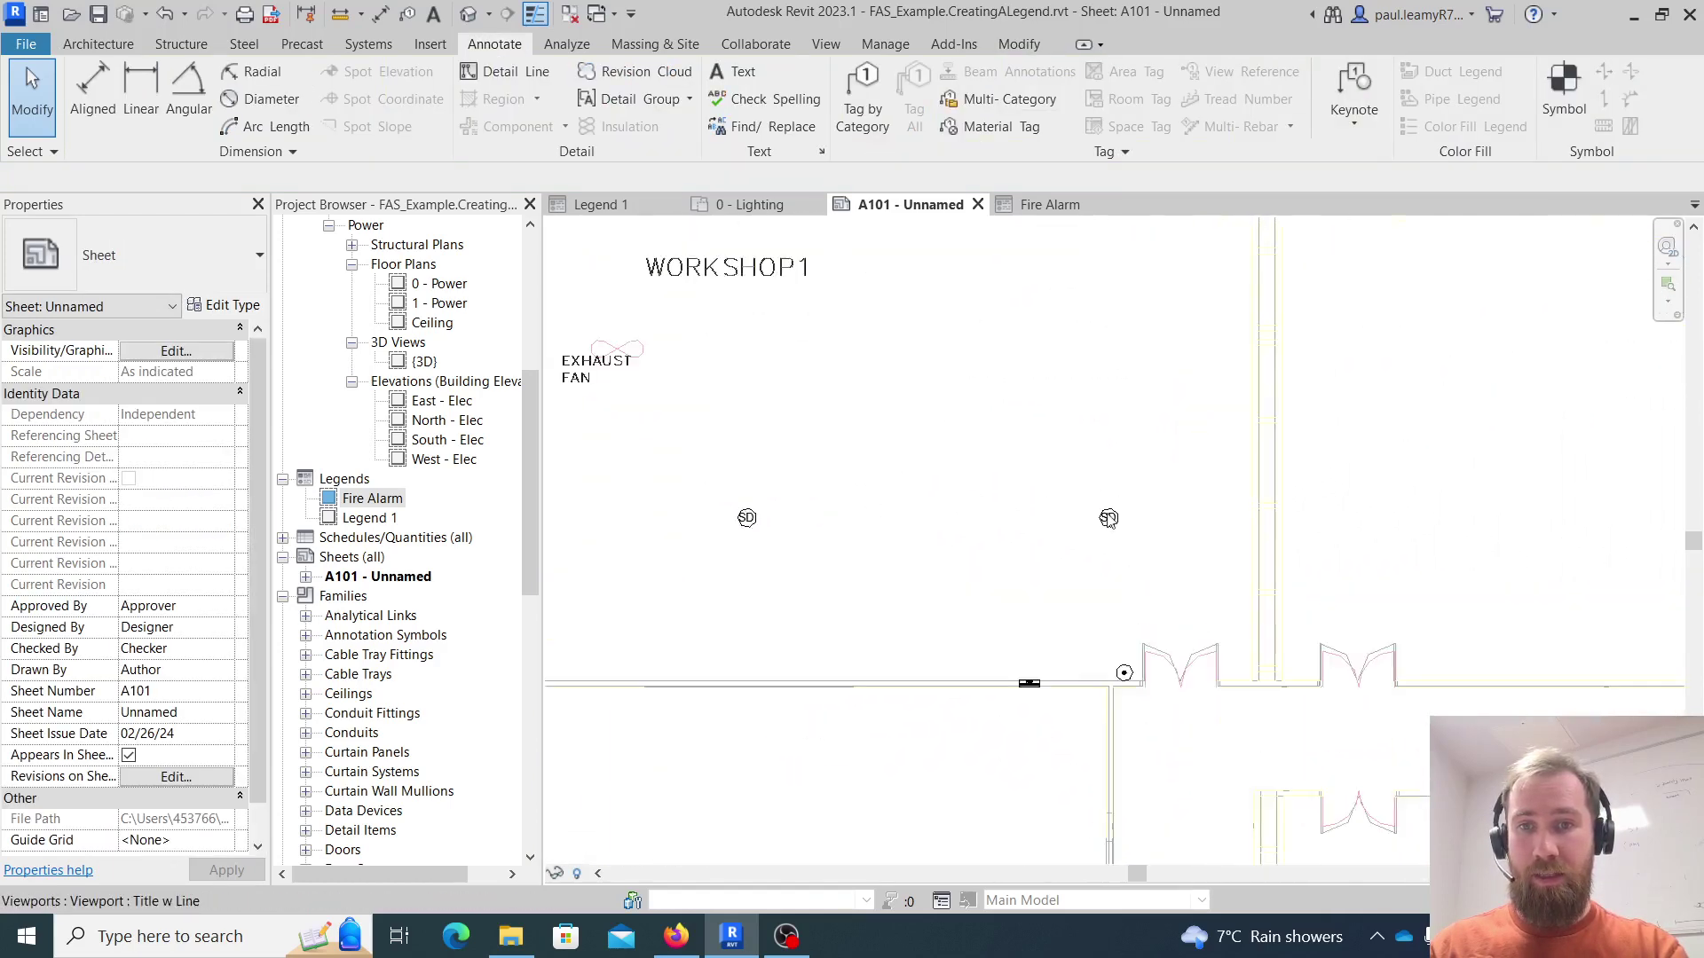
{"action": "scroll", "coordinate": [1109, 520], "scroll_direction": "up", "scroll_amount": 2}
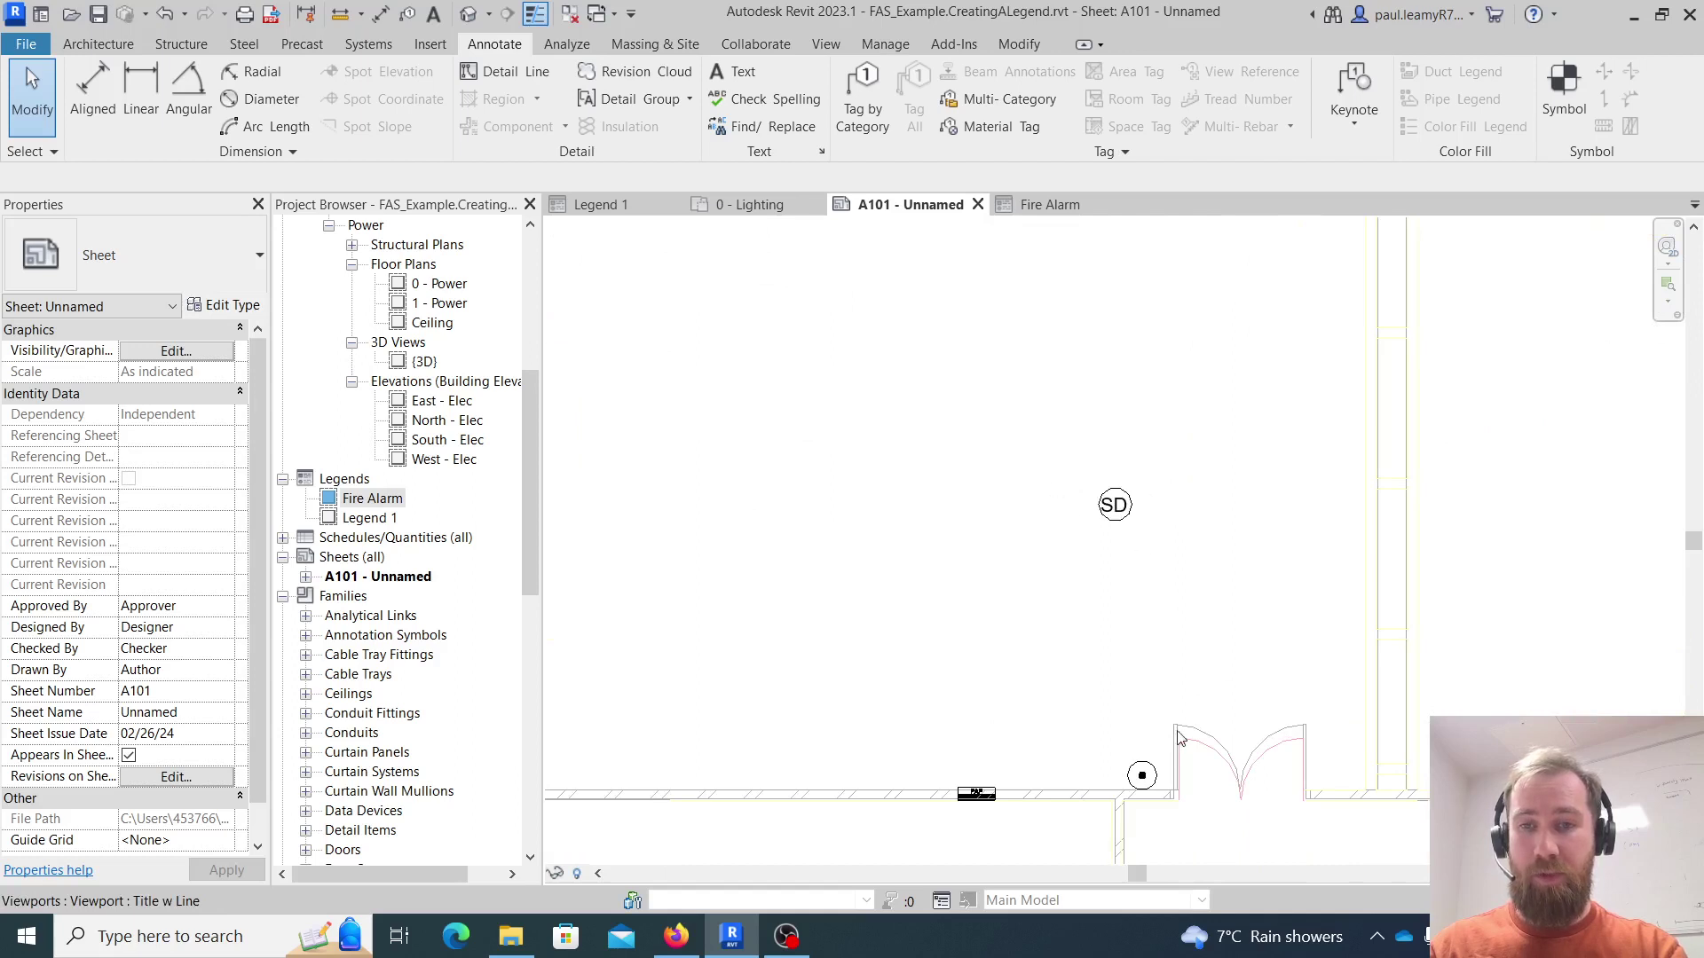
{"action": "scroll", "coordinate": [863, 517], "scroll_direction": "down", "scroll_amount": 3}
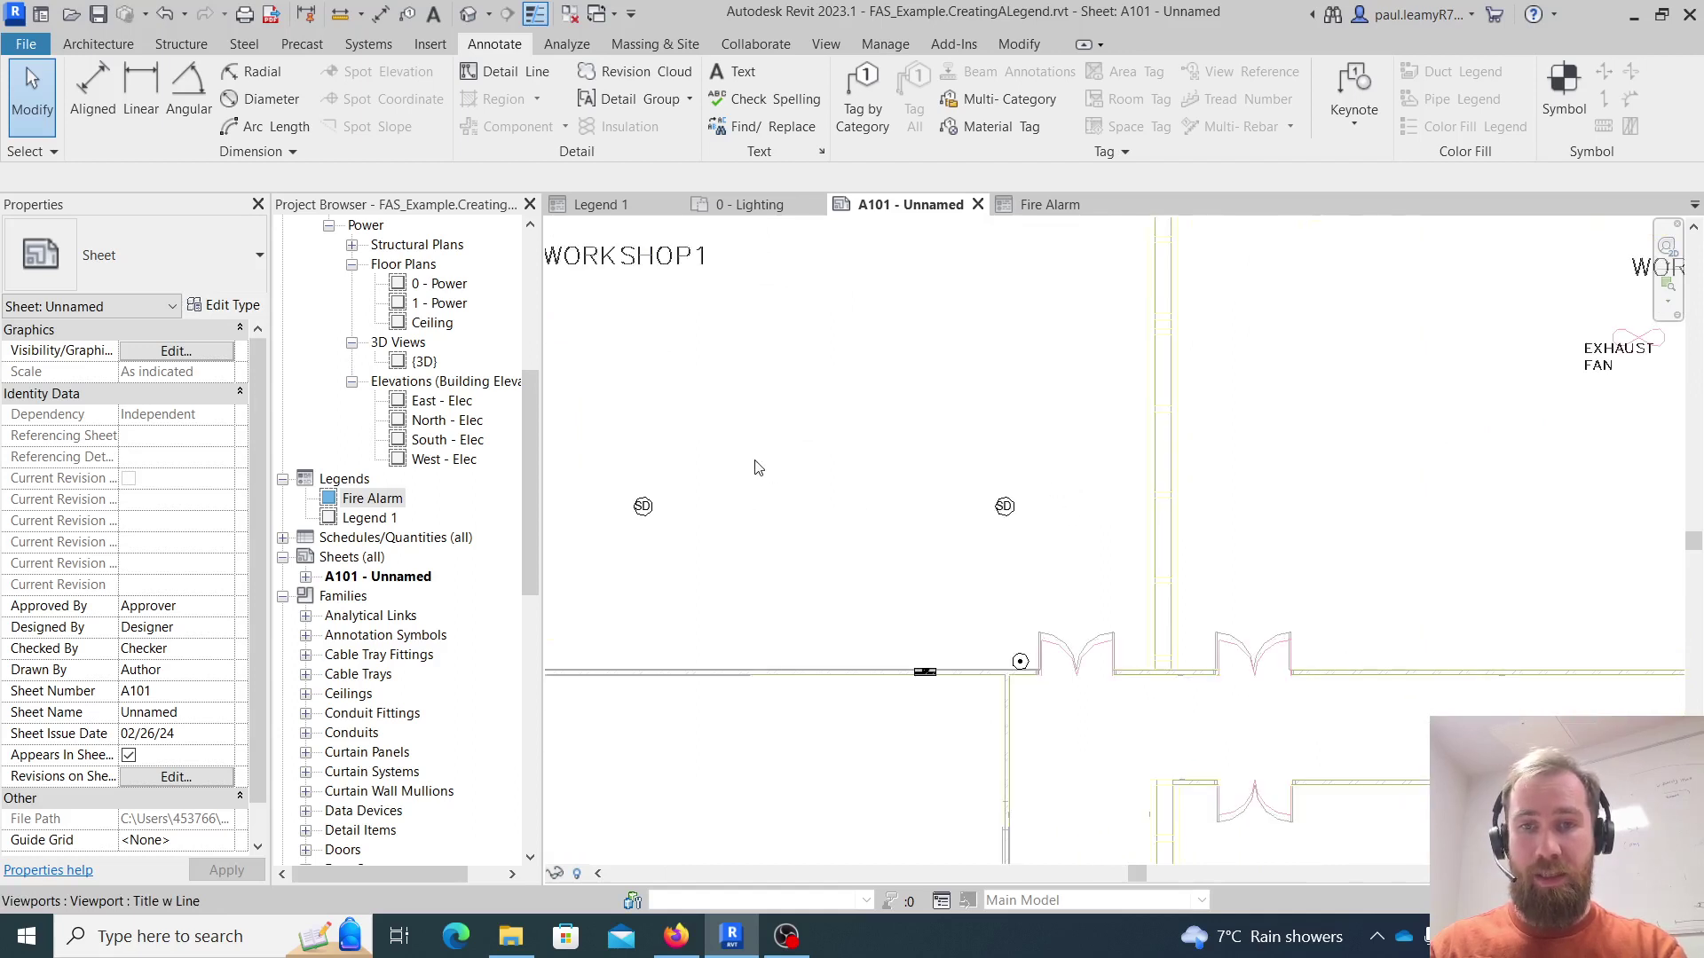
{"action": "middle_click_drag", "start_coordinate": [763, 468], "coordinate": [1605, 741]}
{"action": "scroll", "coordinate": [1605, 741], "scroll_direction": "down", "scroll_amount": 1}
{"action": "middle_click_drag", "start_coordinate": [887, 488], "coordinate": [1543, 664]}
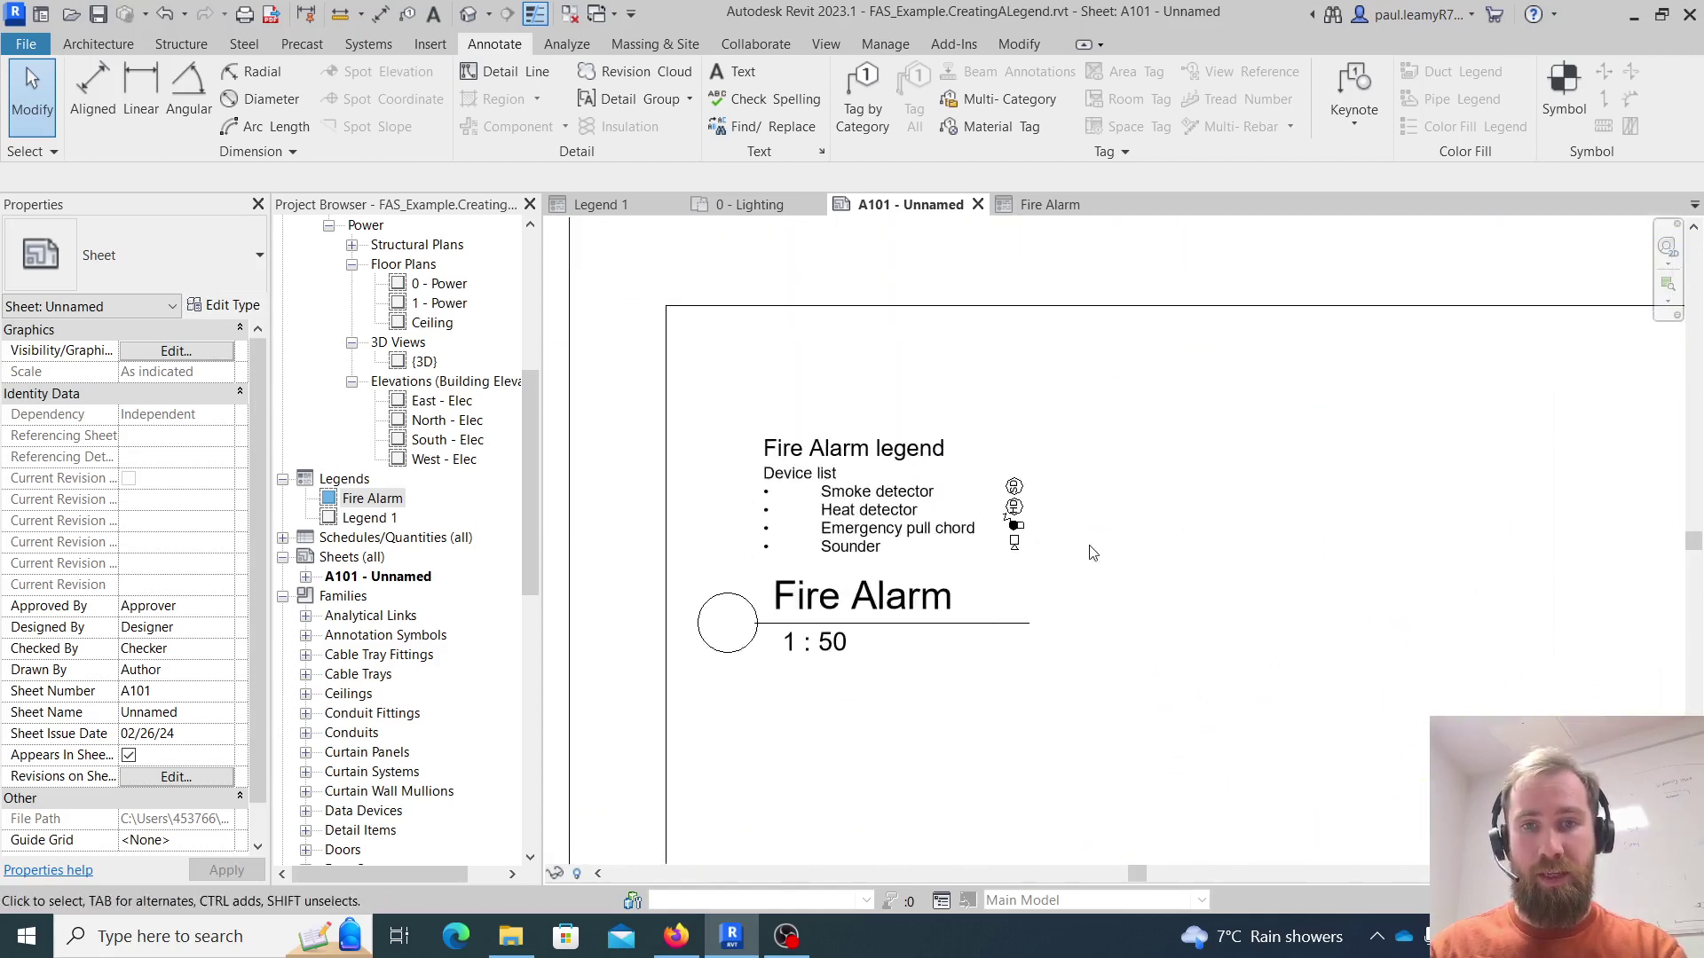
{"action": "scroll", "coordinate": [777, 448], "scroll_direction": "up", "scroll_amount": 2}
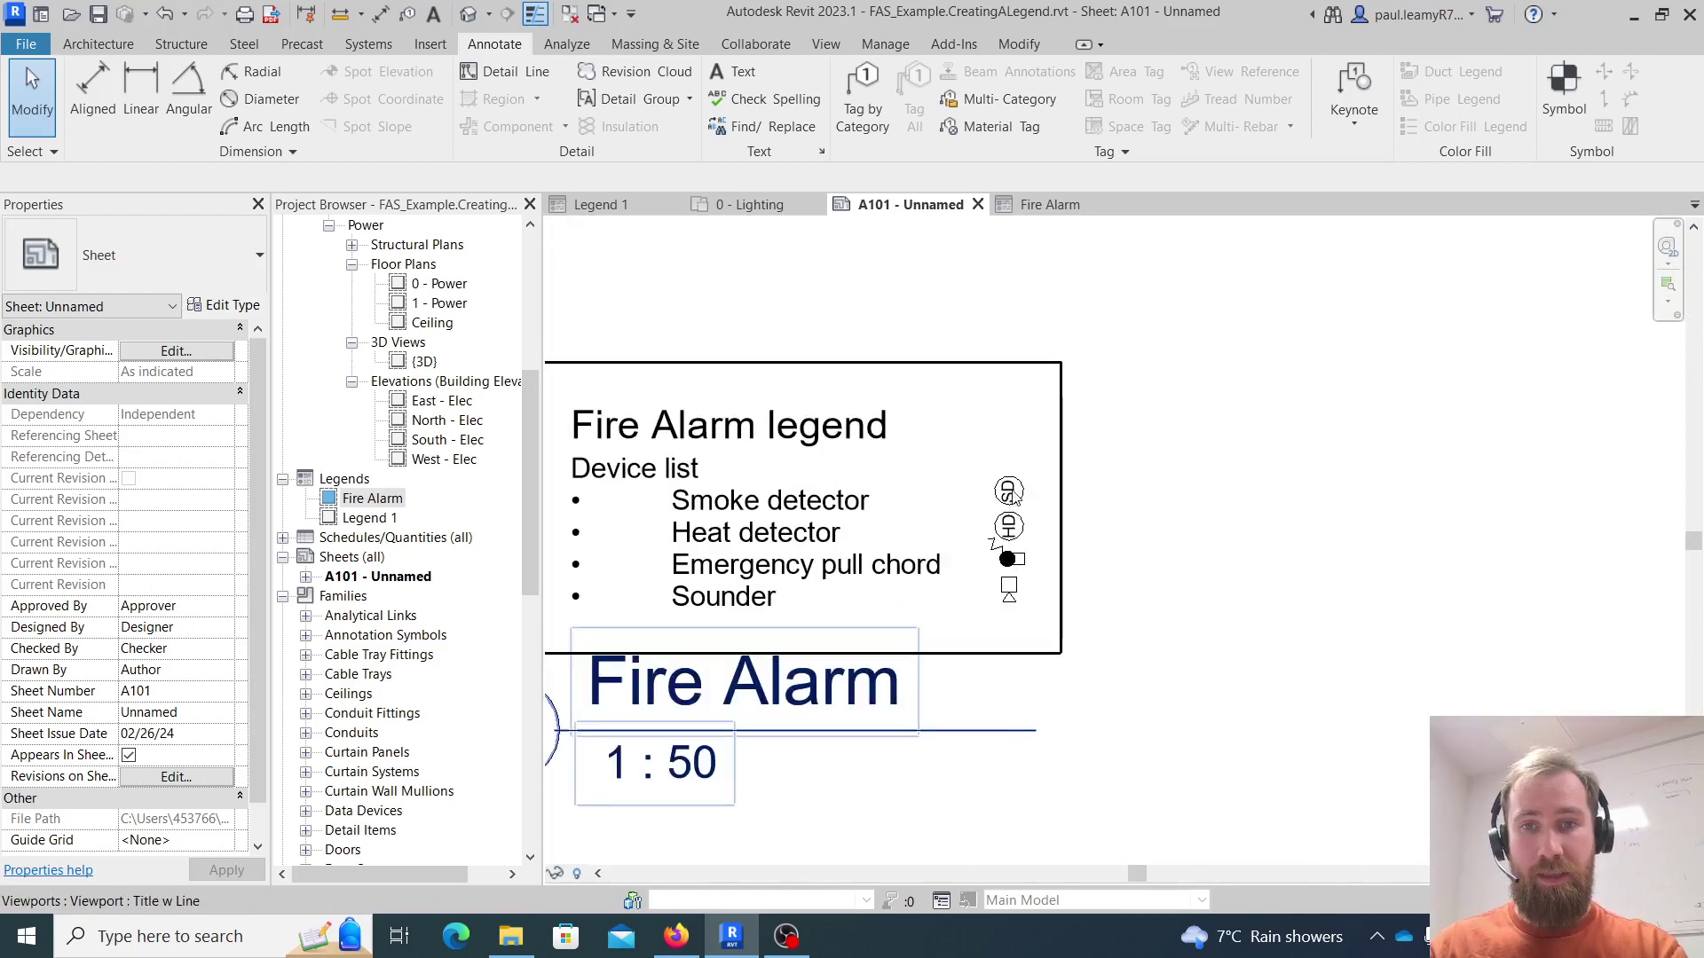
{"action": "scroll", "coordinate": [1465, 553], "scroll_direction": "down", "scroll_amount": 2}
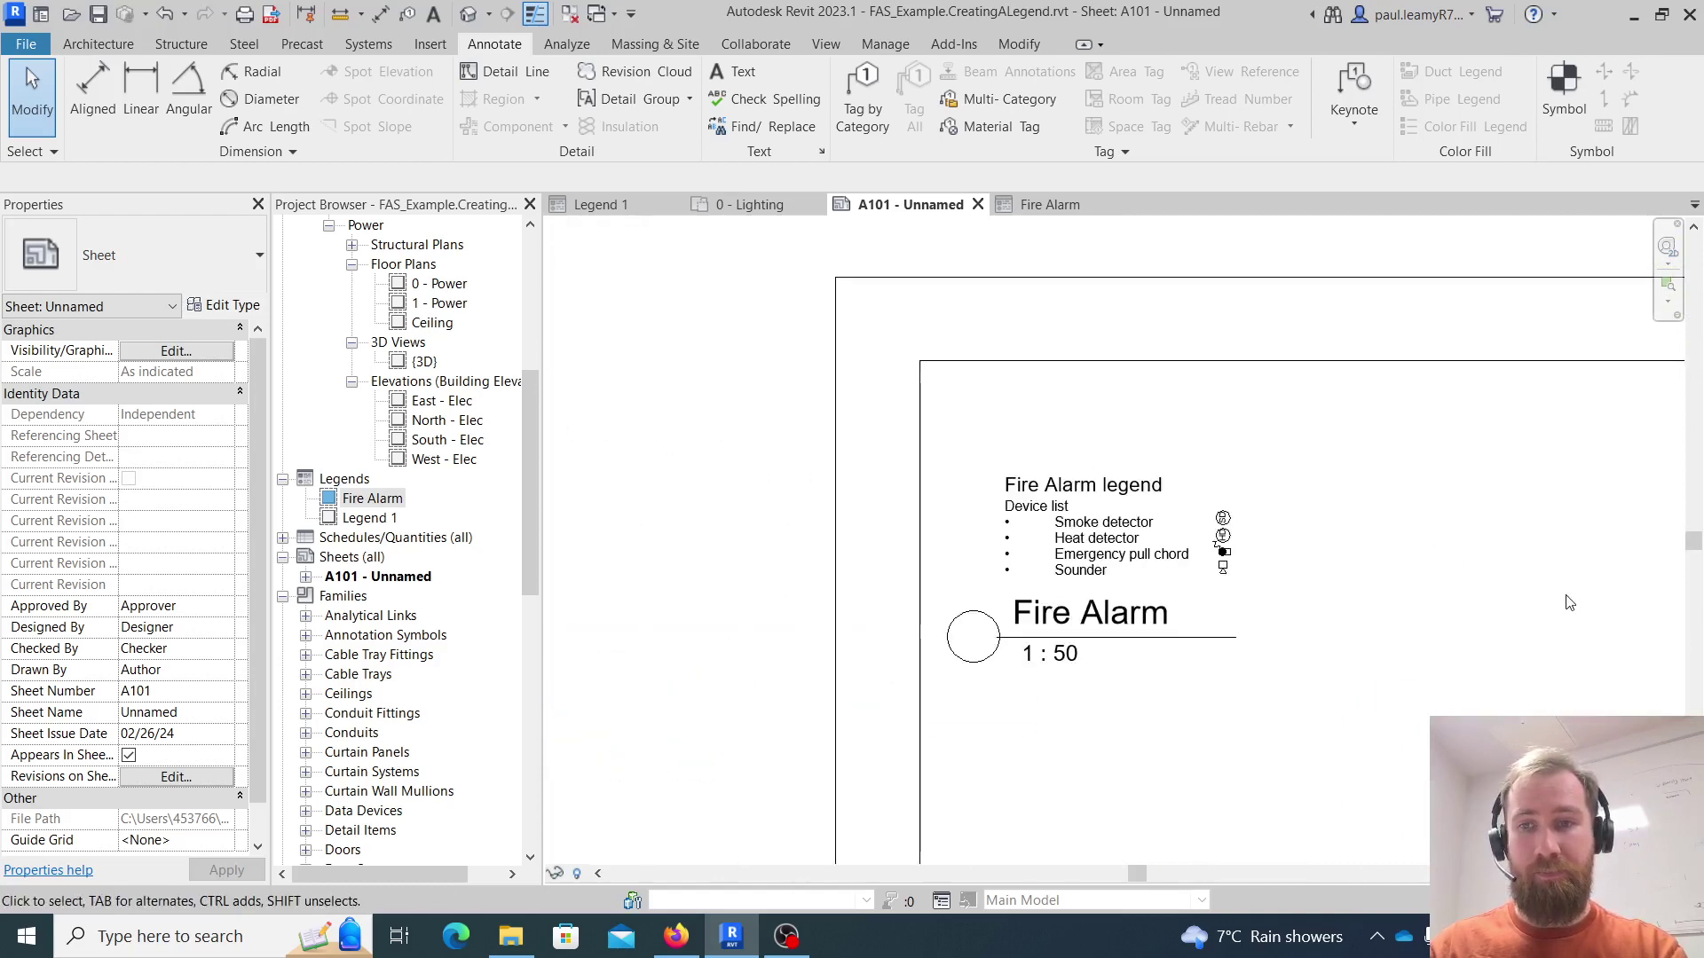
{"action": "scroll", "coordinate": [1568, 601], "scroll_direction": "down", "scroll_amount": 2}
{"action": "middle_click_drag", "start_coordinate": [1420, 548], "coordinate": [972, 260]}
{"action": "scroll", "coordinate": [1268, 479], "scroll_direction": "down", "scroll_amount": 3}
{"action": "middle_click_drag", "start_coordinate": [1400, 544], "coordinate": [1070, 411]}
{"action": "scroll", "coordinate": [1070, 410], "scroll_direction": "down", "scroll_amount": 2}
{"action": "middle_click_drag", "start_coordinate": [919, 405], "coordinate": [958, 481]}
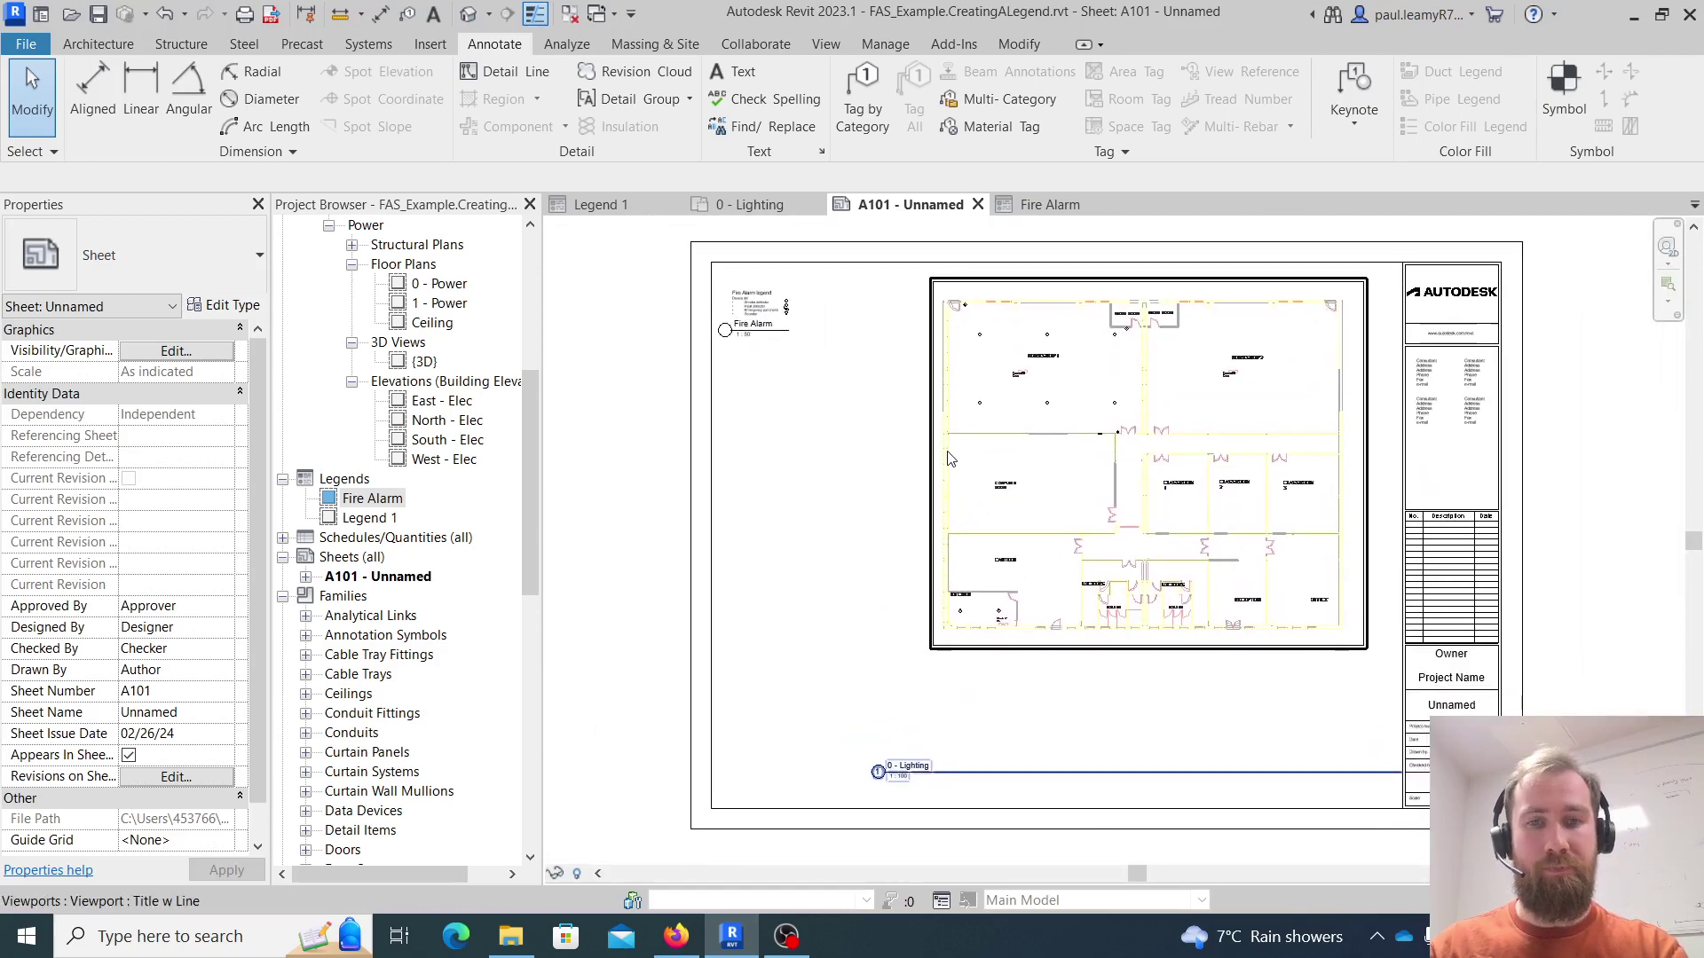
{"action": "key", "text": "alt+Tab"}
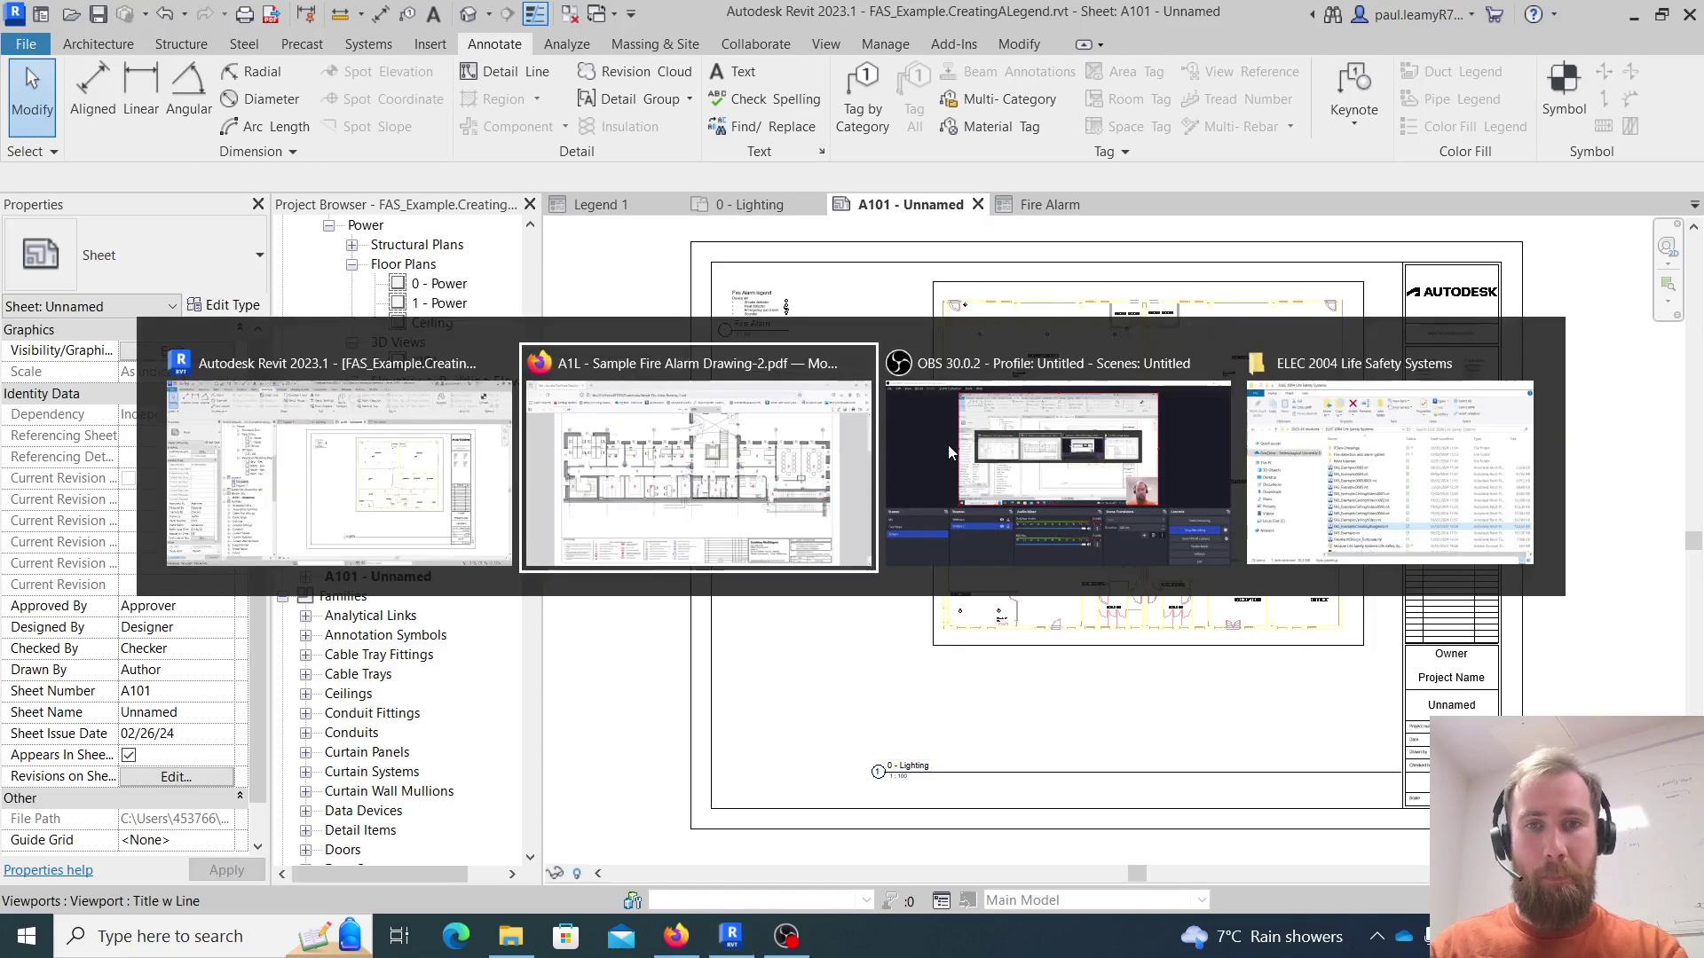
{"action": "key", "text": "alt+Tab"}
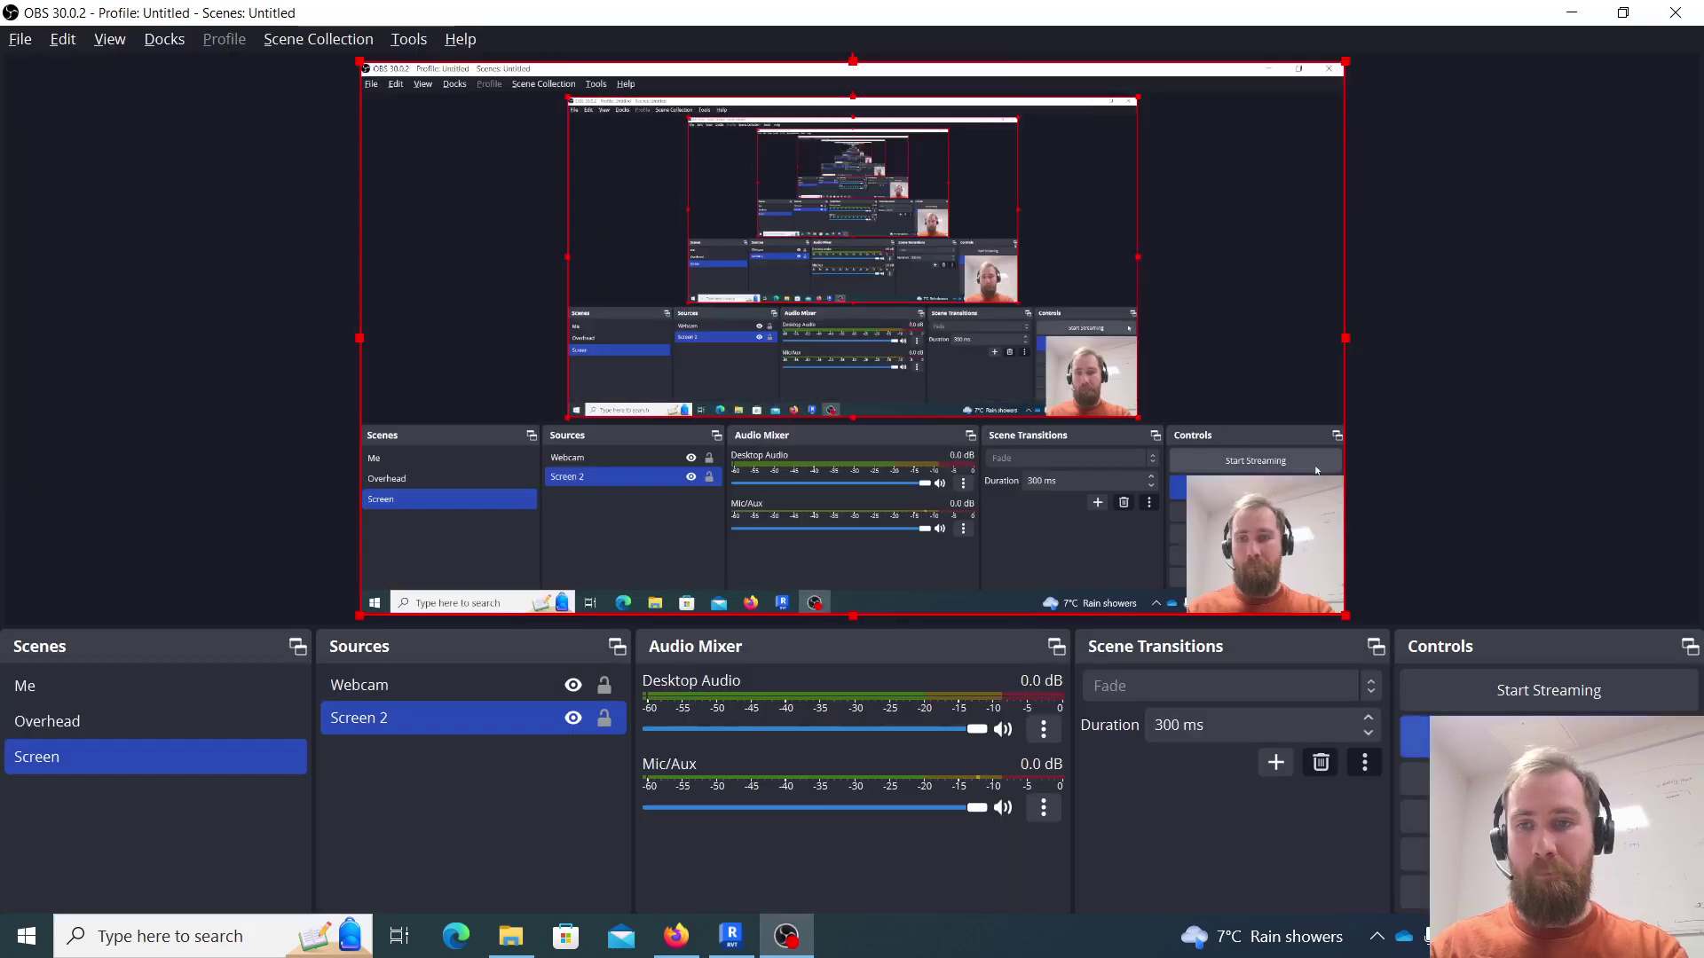